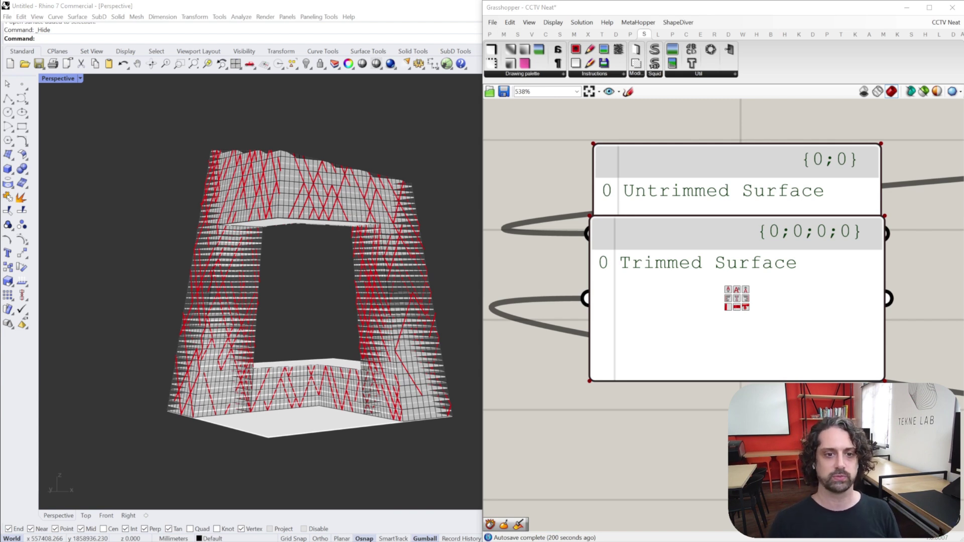
- Examine the panelled tower from several angles and the overall layout of the definition's groups on the canvas
mouse_move(397, 258)
right_down()
mouse_move(416, 301)
mouse_move(394, 269)
right_up()
mouse_move(163, 266)
right_down()
mouse_move(152, 272)
mouse_move(149, 234)
mouse_move(161, 273)
right_up()
right_drag(278, 277, 275, 281)
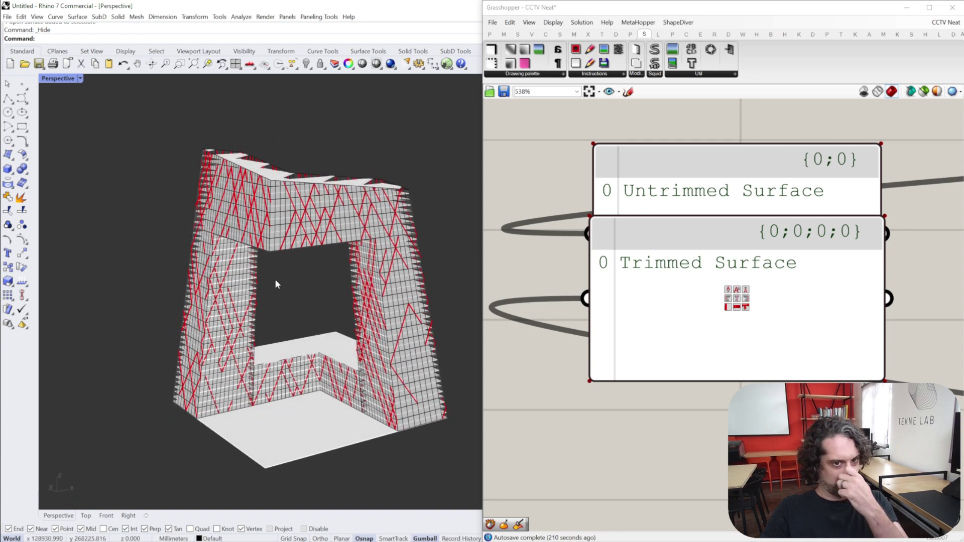
right_drag(282, 248, 318, 224)
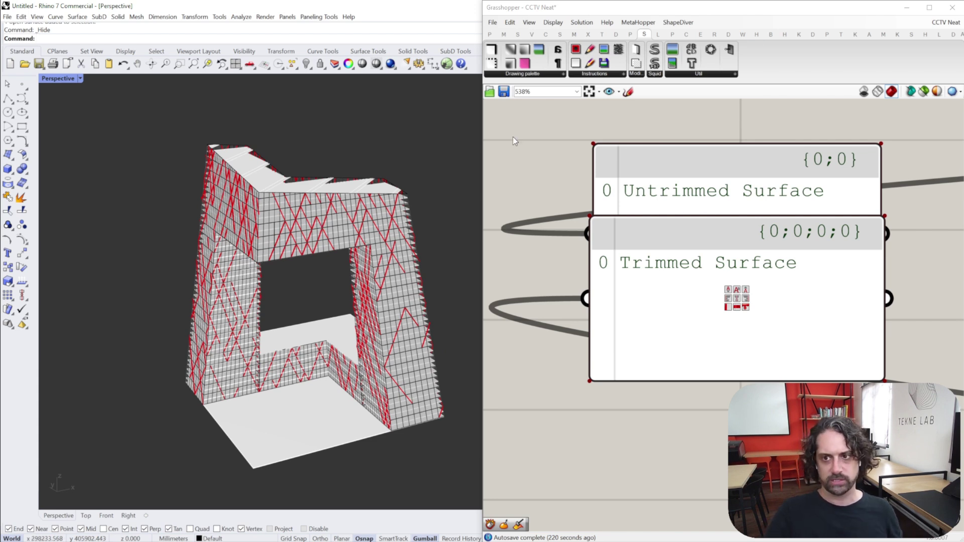
shift+right_drag(421, 251, 421, 242)
scroll(664, 224, down, 18)
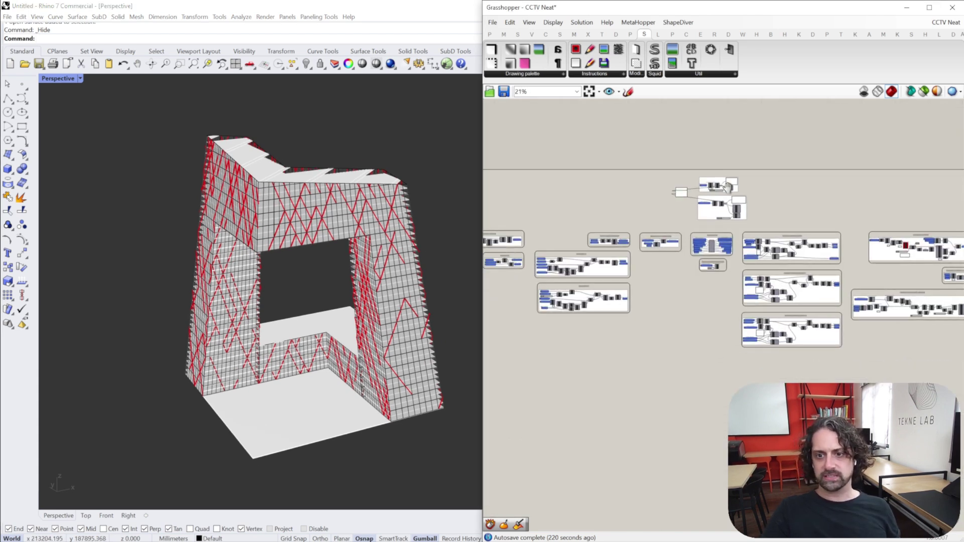
mouse_move(725, 183)
right_down()
mouse_move(740, 182)
mouse_move(727, 182)
right_up()
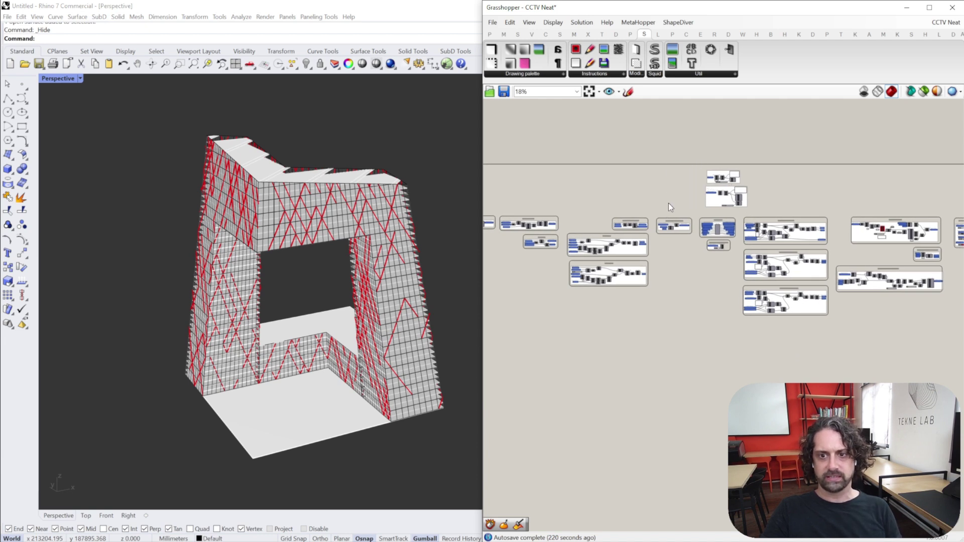
scroll(667, 203, down, 3)
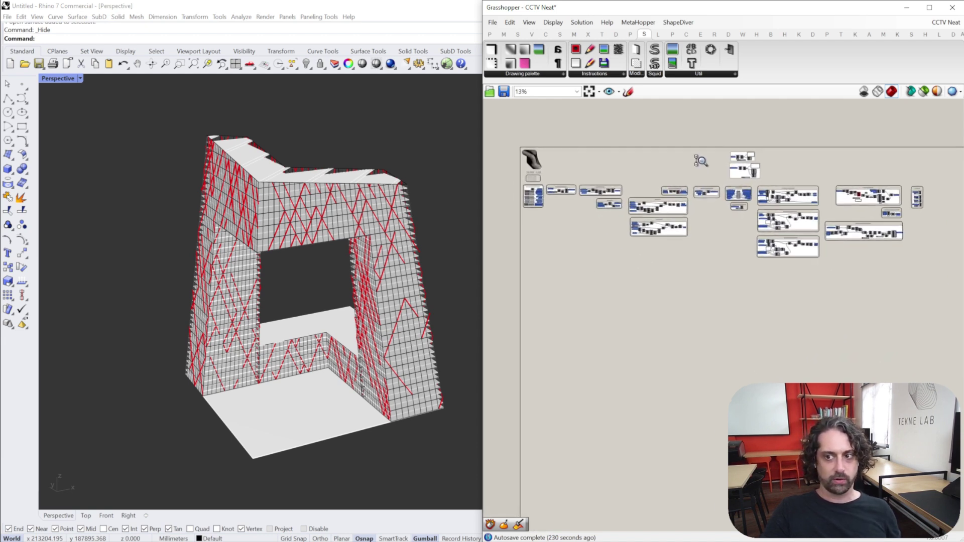
scroll(698, 160, up, 1)
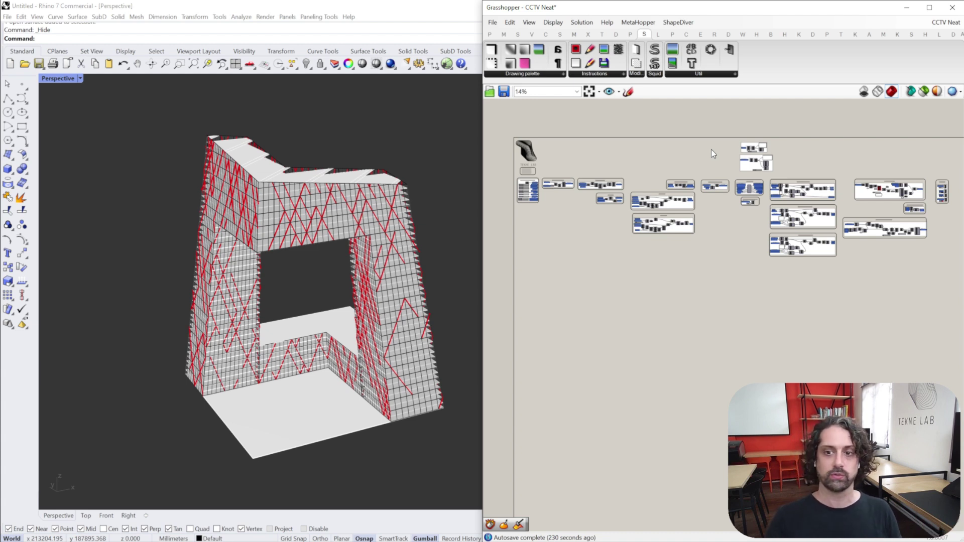
- Restrict the preview to selected components and display only the Base Rectangle output
click(923, 92)
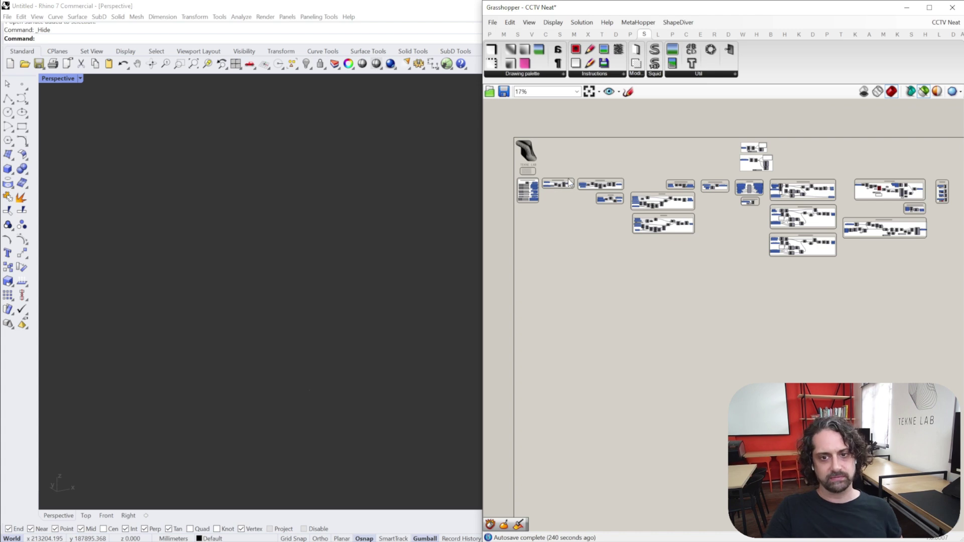
scroll(569, 176, up, 6)
right_drag(569, 173, 780, 158)
scroll(718, 191, up, 4)
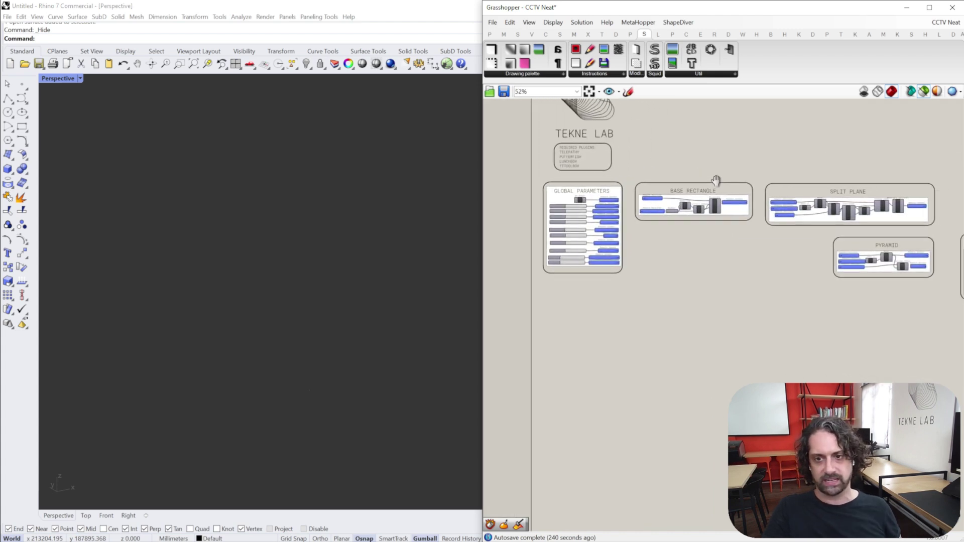
click(700, 212)
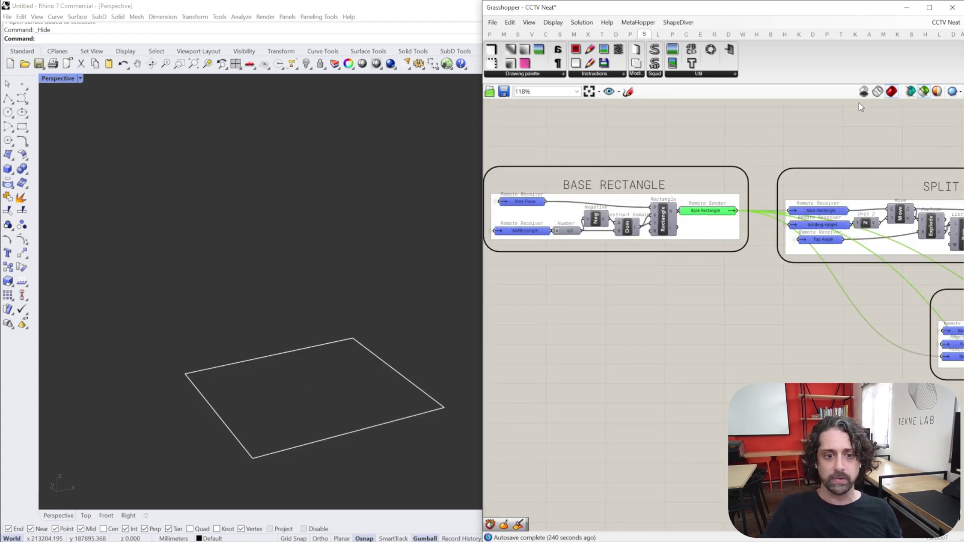
- Preview the groups from Global Parameters through the main geometry together, and return to the Base Rectangle output alone
scroll(728, 160, down, 8)
drag(859, 127, 532, 346)
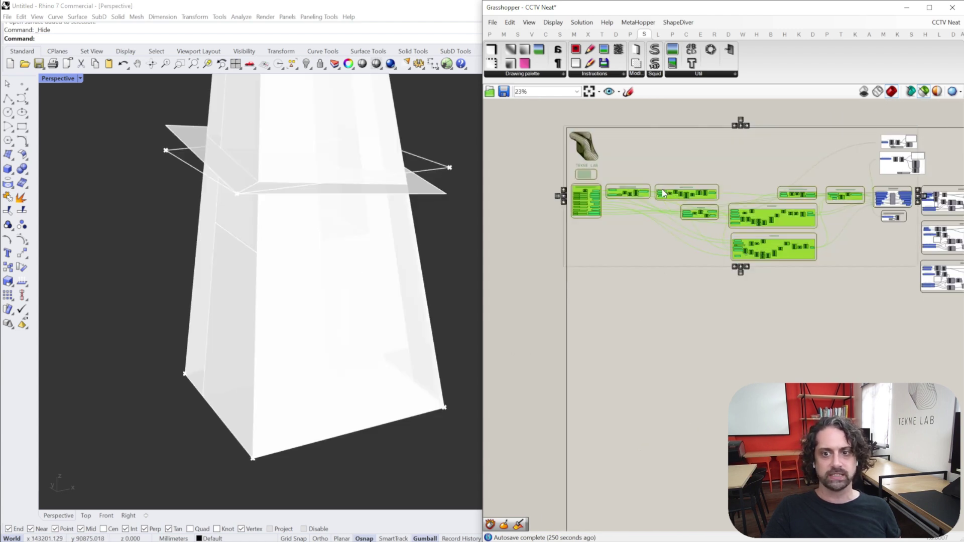
scroll(662, 193, up, 8)
click(616, 136)
click(579, 205)
right_drag(764, 164, 536, 141)
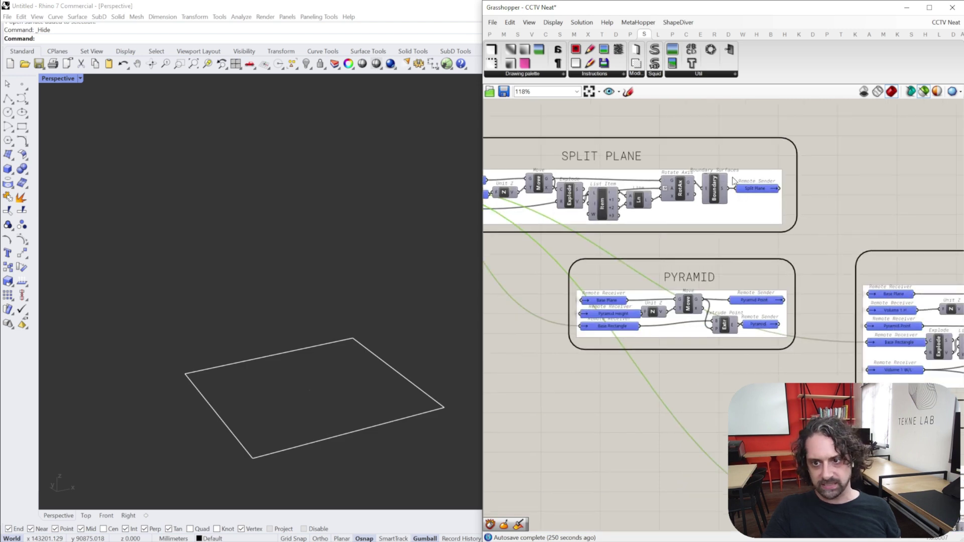
- Preview the Pyramid output of the Pyramid group and view the whole solid from several angles
click(760, 326)
scroll(300, 320, down, 12)
right_drag(296, 237, 311, 255)
scroll(316, 251, up, 6)
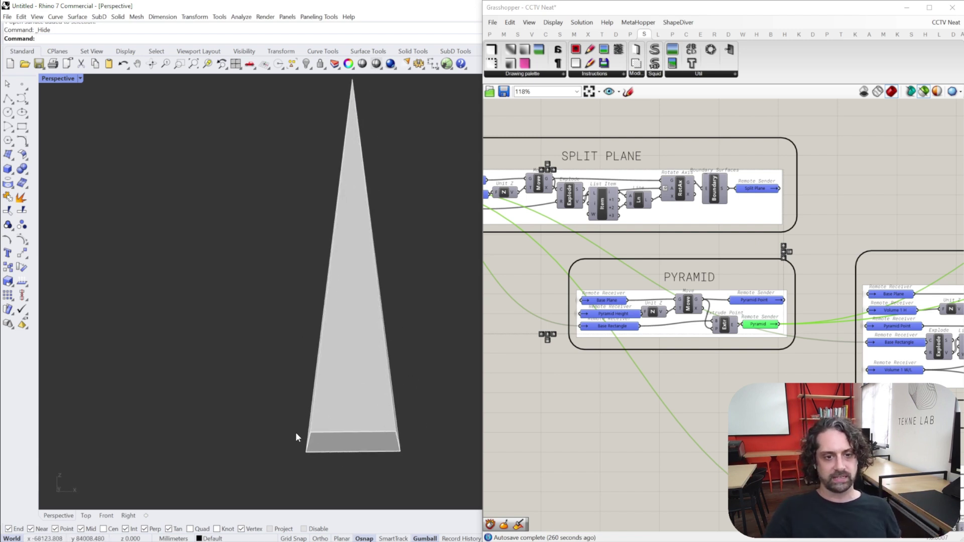
right_drag(296, 433, 395, 336)
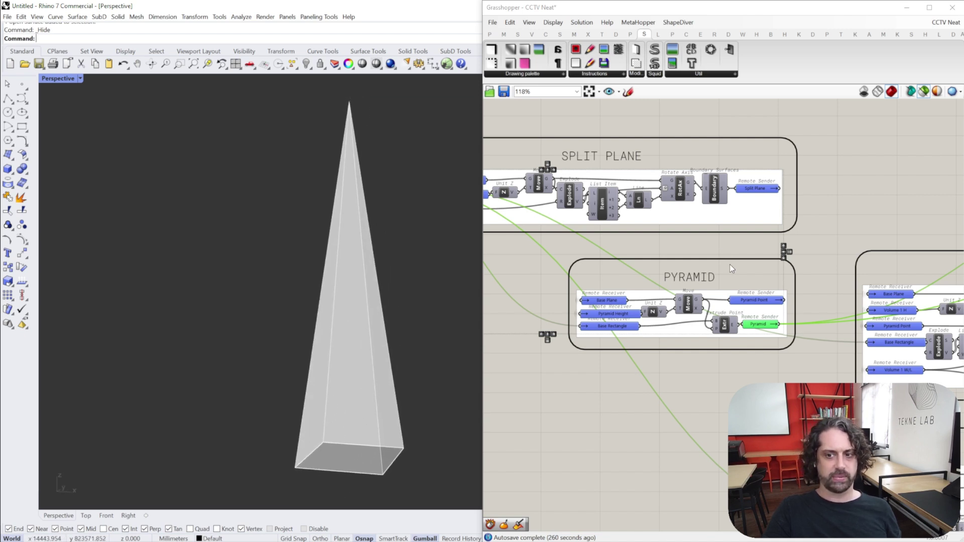
- Add the V1 Bottom output of the Volume 1 group to the pyramid preview and inspect it up close
right_drag(730, 264, 612, 214)
right_drag(948, 221, 654, 187)
scroll(654, 187, down, 3)
scroll(828, 220, up, 4)
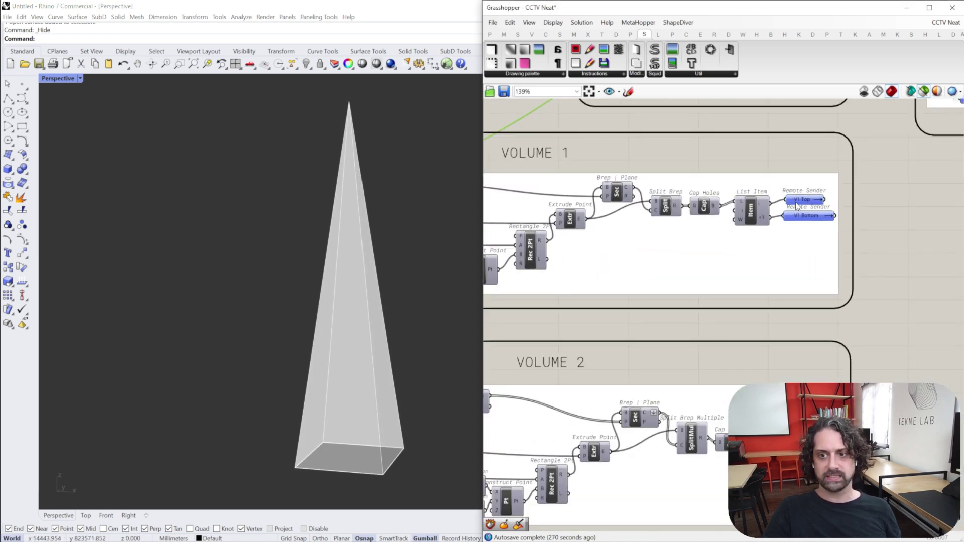
click(797, 202)
click(804, 218)
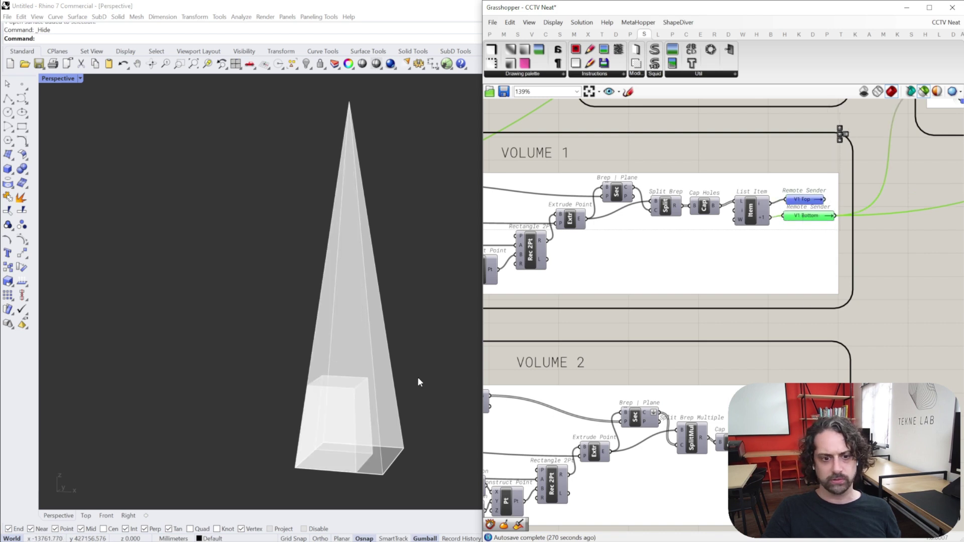
shift+right_drag(355, 400, 347, 299)
scroll(346, 300, up, 6)
- Add the V2 output of the Volume 2 group to the preview and inspect both volumes inside the pyramid
right_drag(827, 330, 788, 136)
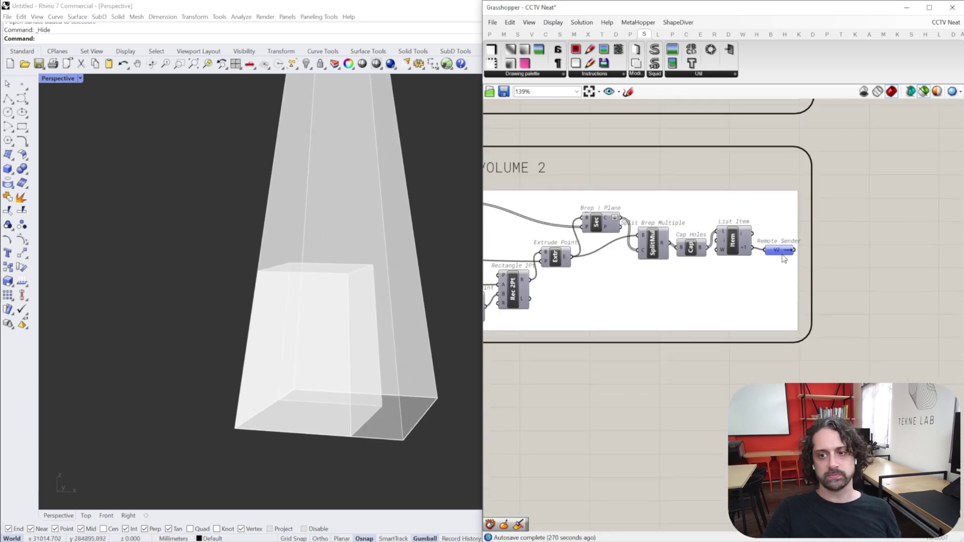
click(782, 252)
scroll(372, 282, up, 3)
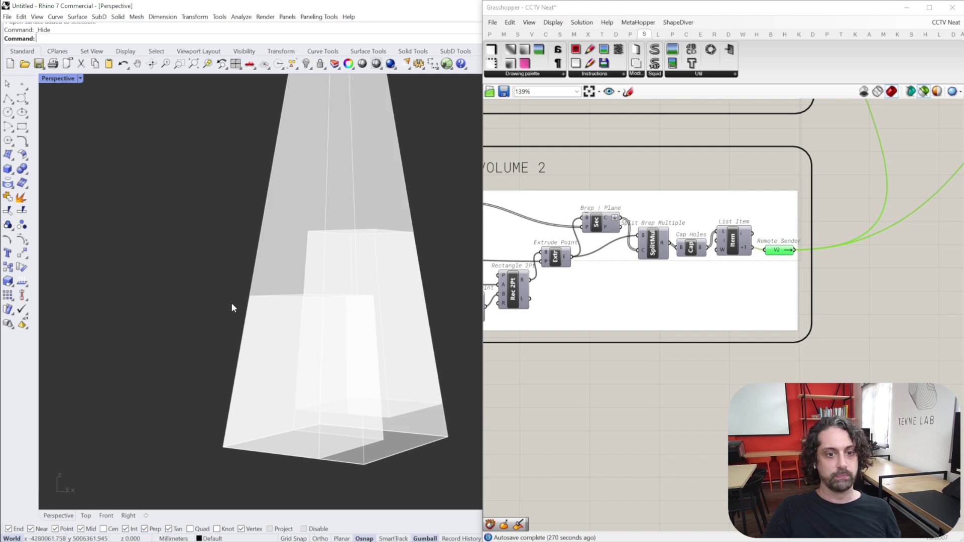
scroll(457, 284, down, 2)
scroll(734, 227, down, 5)
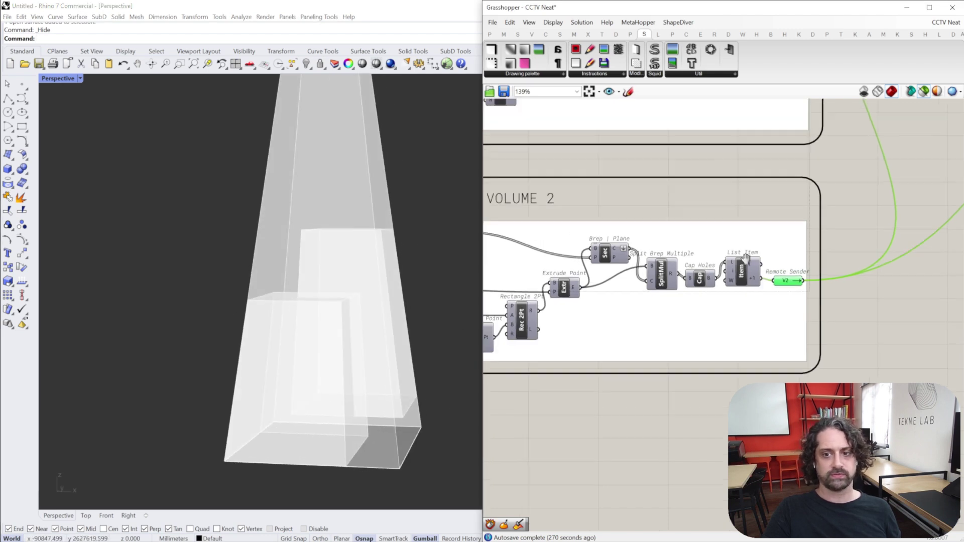
- Add the Split Plane output to the preview and check how it cuts through the pyramid
scroll(649, 174, up, 6)
click(606, 197)
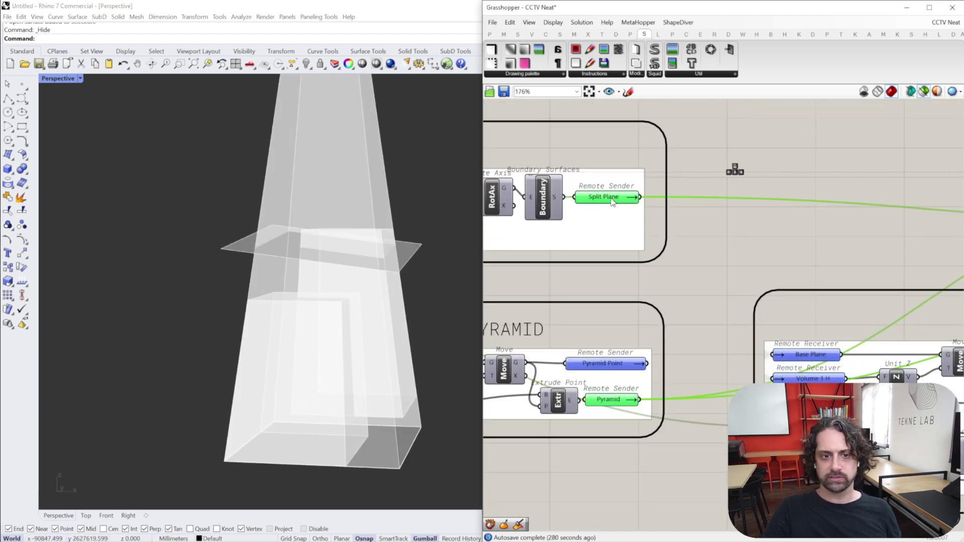
right_drag(327, 269, 338, 261)
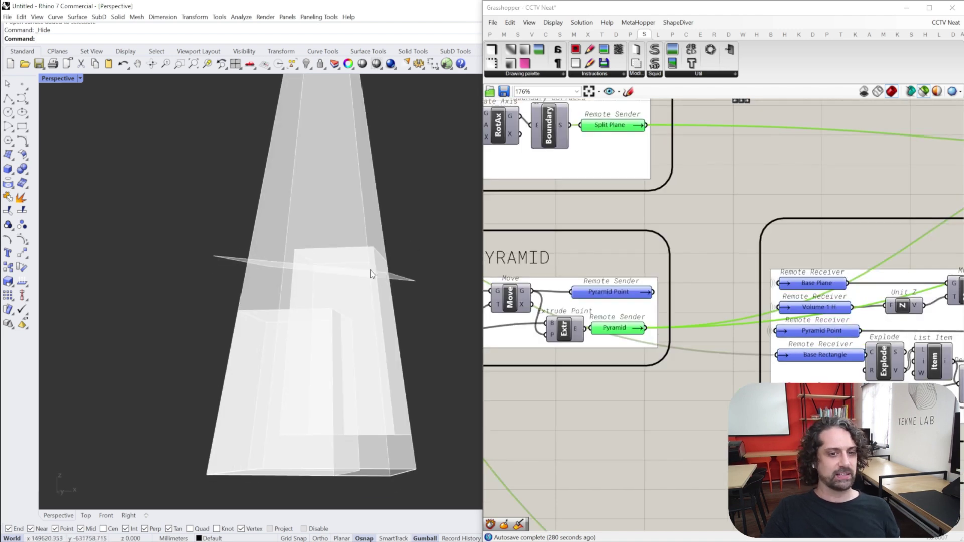
right_drag(344, 292, 340, 284)
- Preview only the Pyramid Boolean output of the Main Geo Boolean group and orbit around the form
right_drag(779, 219, 611, 239)
scroll(707, 192, down, 4)
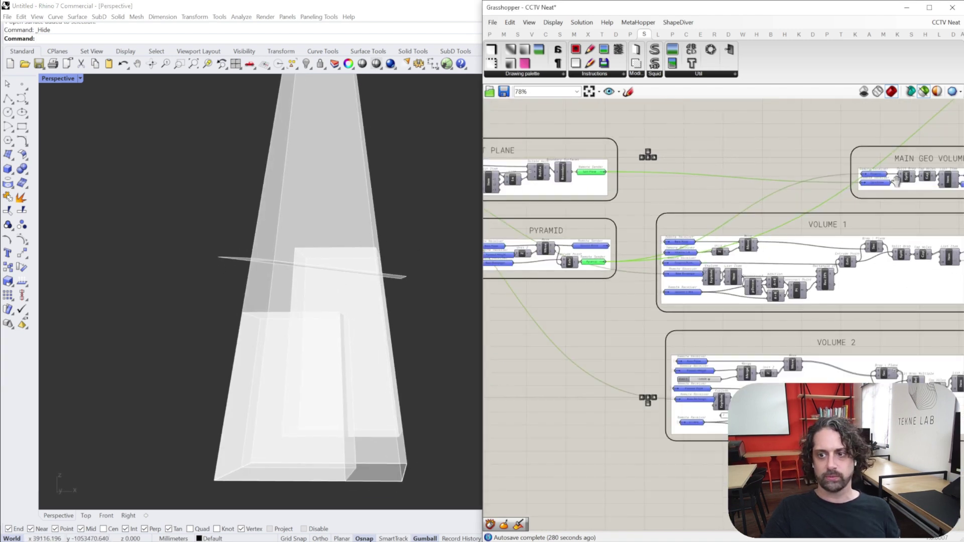
right_drag(903, 185, 695, 198)
right_drag(868, 188, 726, 201)
scroll(726, 202, up, 5)
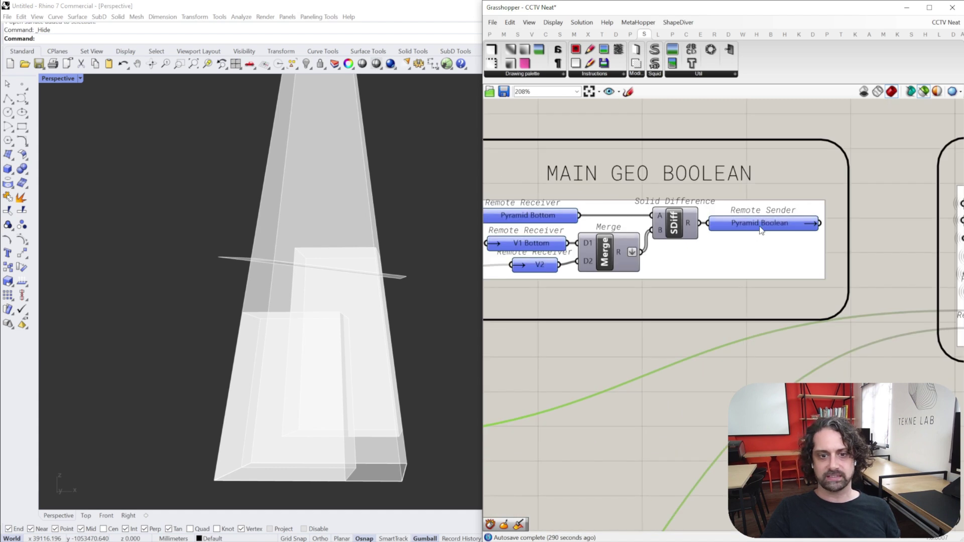
click(759, 223)
right_drag(329, 303, 369, 249)
- Try a Building Height of 121509 in the Global Parameters group and undo the change
right_drag(619, 202, 802, 203)
scroll(802, 203, down, 2)
scroll(802, 203, down, 8)
right_drag(602, 228, 826, 224)
scroll(675, 223, up, 10)
right_drag(580, 176, 607, 197)
scroll(608, 197, up, 4)
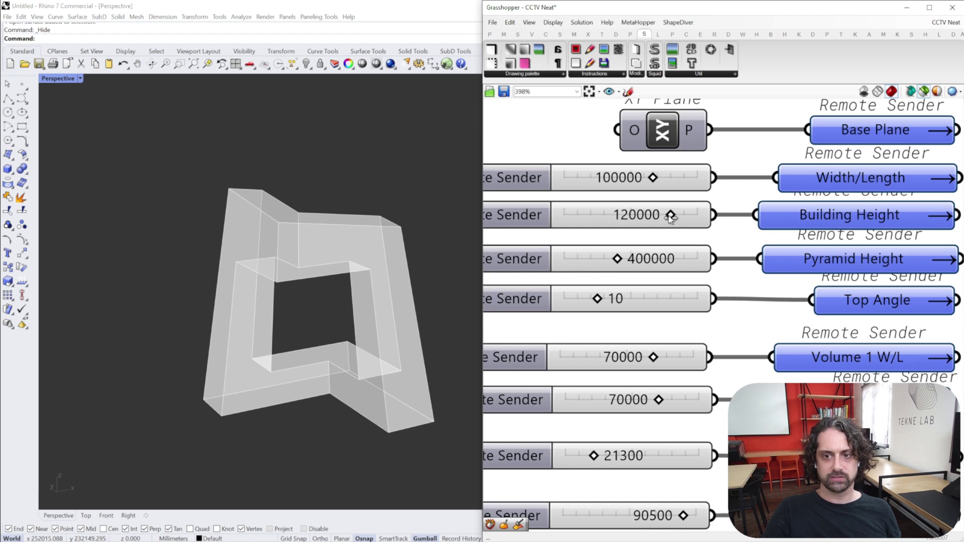
drag(669, 217, 671, 216)
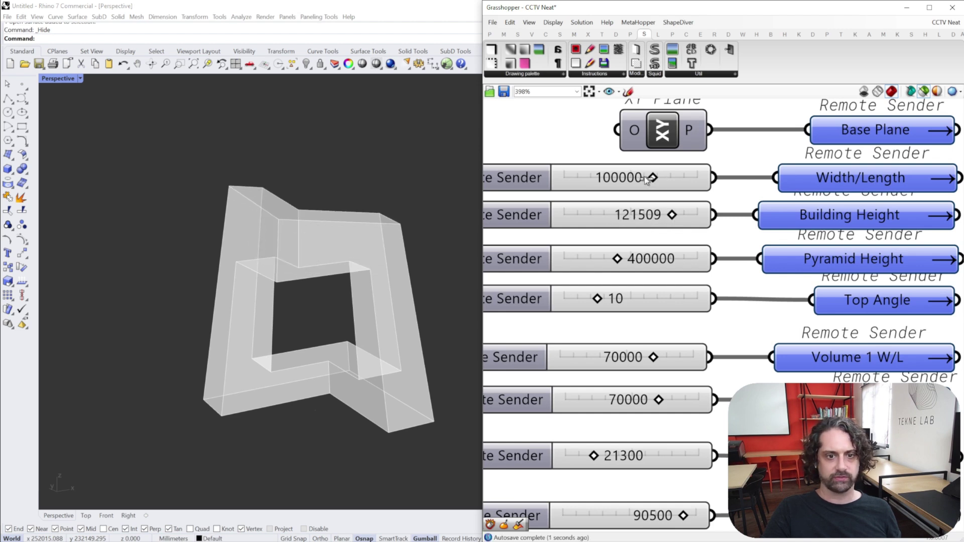
mouse_move(644, 178)
mouse_down()
mouse_move(622, 180)
mouse_move(655, 181)
mouse_up()
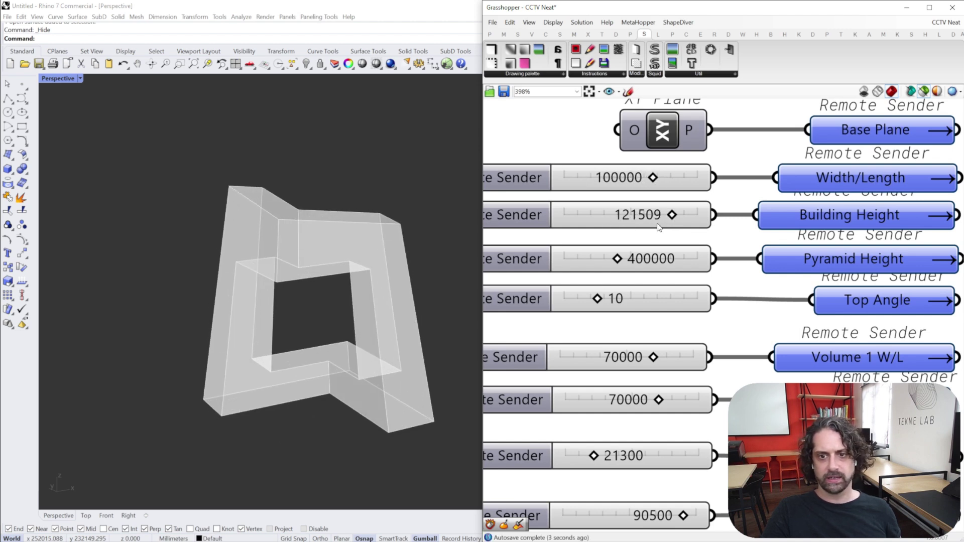
key(ctrl+z)
mouse_move(623, 259)
mouse_down()
mouse_move(657, 257)
mouse_move(591, 257)
mouse_move(617, 257)
mouse_up()
right_drag(634, 302, 628, 194)
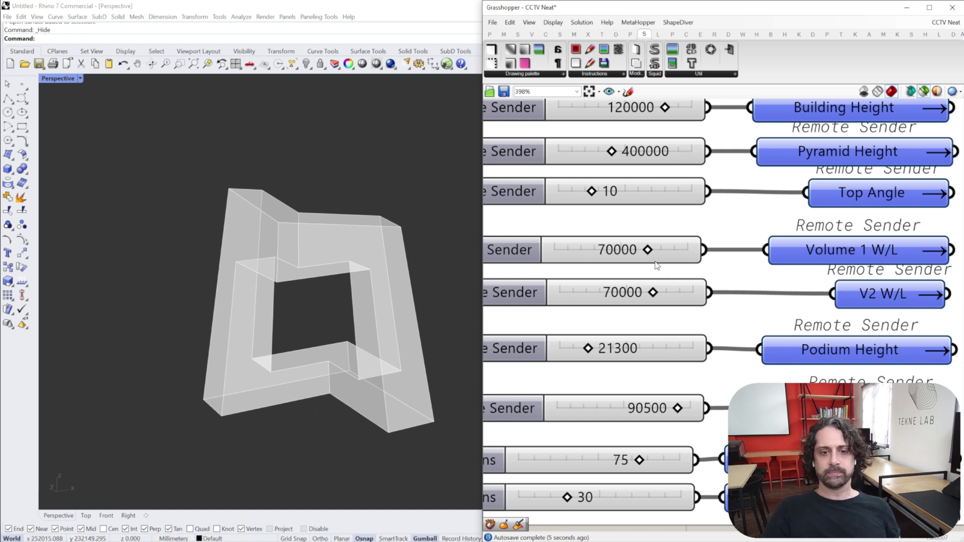
- Examine the boolean form and trace the definition from Global Parameters to the Data Dam and panelling groups
right_drag(412, 260, 336, 256)
scroll(336, 256, up, 2)
right_drag(824, 203, 704, 207)
scroll(712, 186, down, 12)
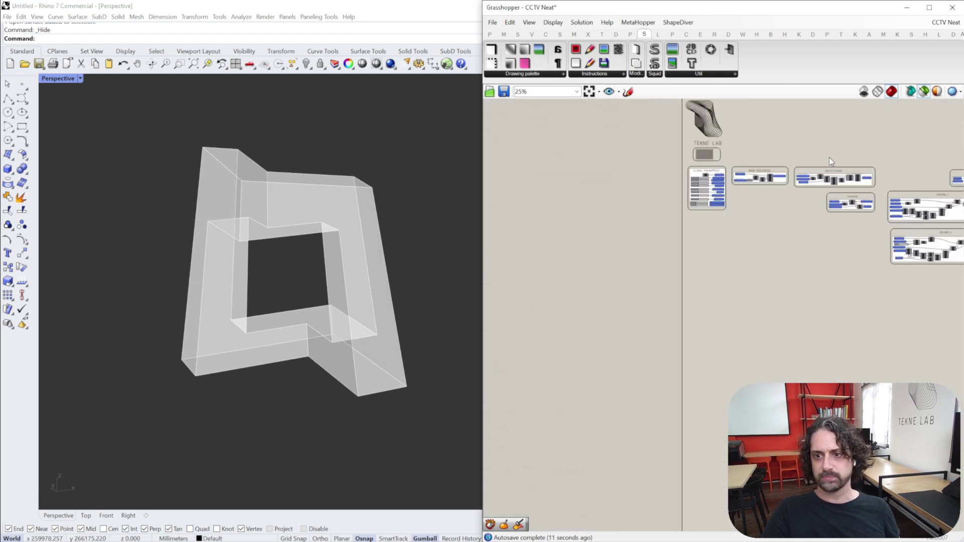
right_drag(830, 157, 679, 226)
right_drag(825, 224, 701, 214)
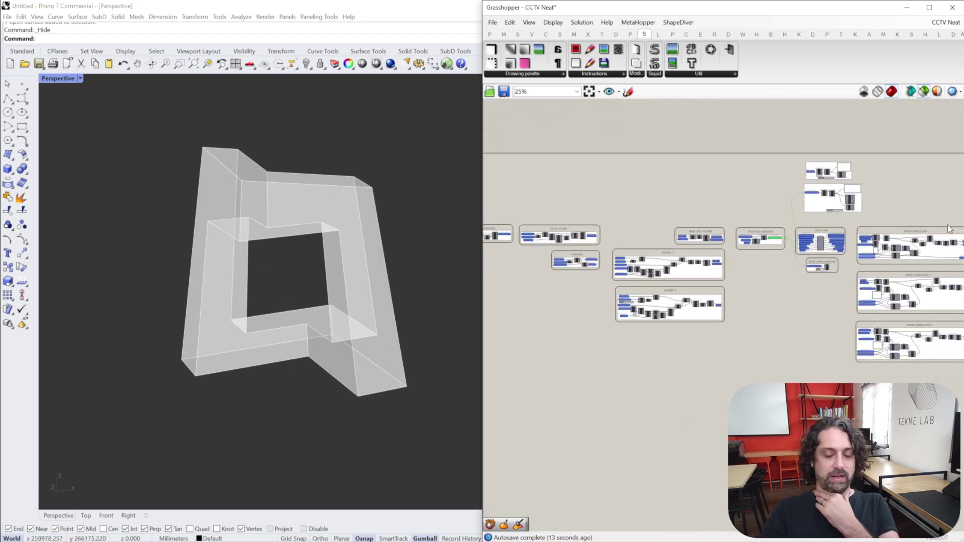
right_drag(949, 229, 866, 230)
scroll(760, 210, up, 1)
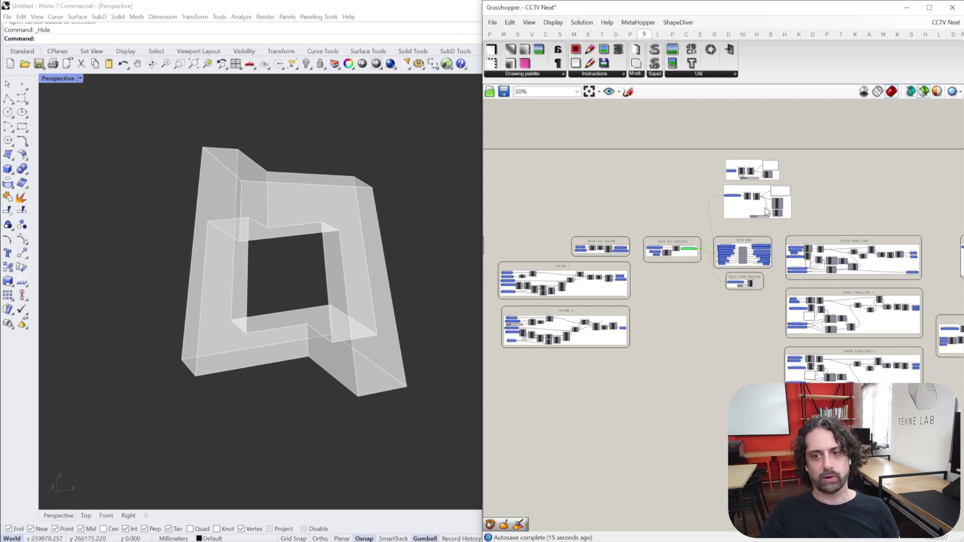
- Clear the selection, restore the preview of all components and inspect the panelled tower from below
click(882, 137)
click(924, 93)
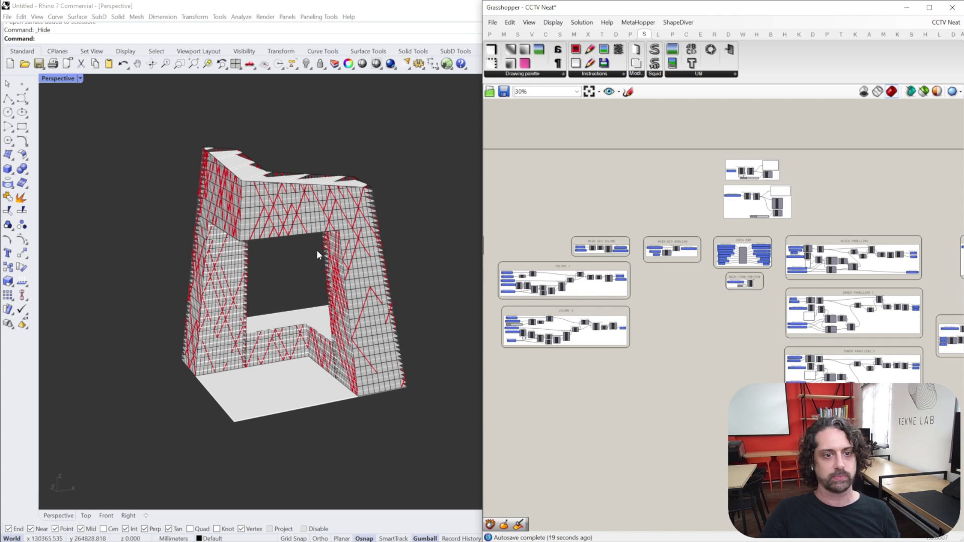
scroll(290, 232, up, 5)
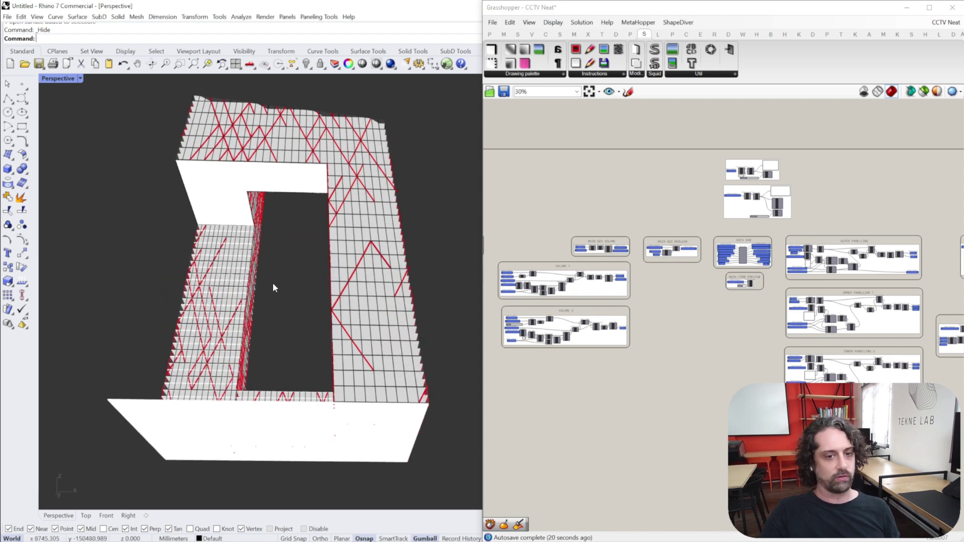
right_drag(304, 251, 325, 235)
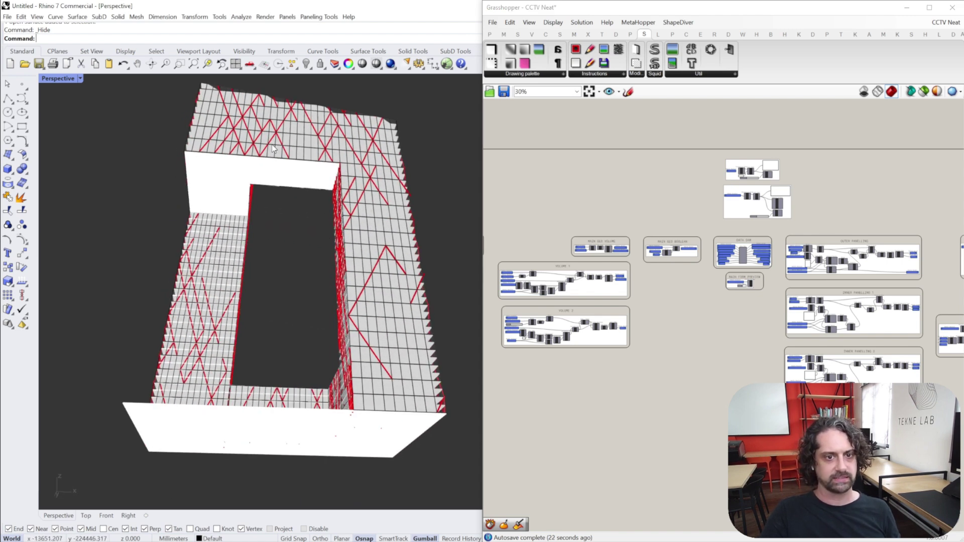
- Restrict the preview to selected components again and display the Pyramid Boolean output of the Main Geo Boolean group
scroll(705, 247, up, 5)
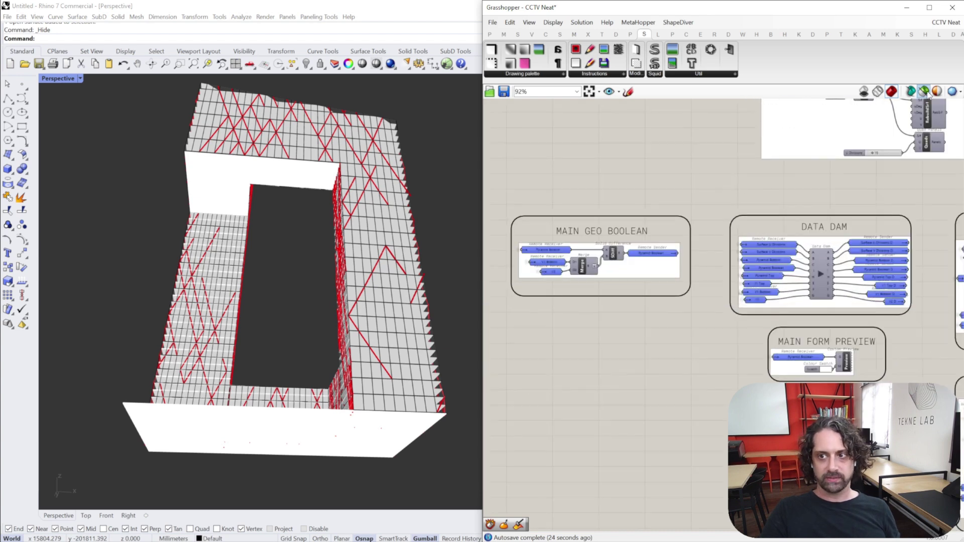
click(924, 92)
click(659, 255)
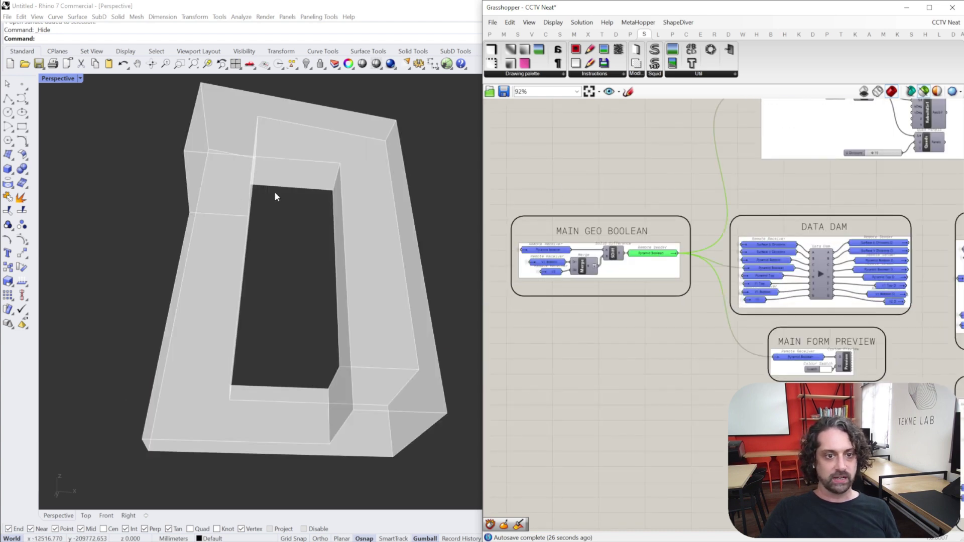
right_drag(274, 191, 258, 224)
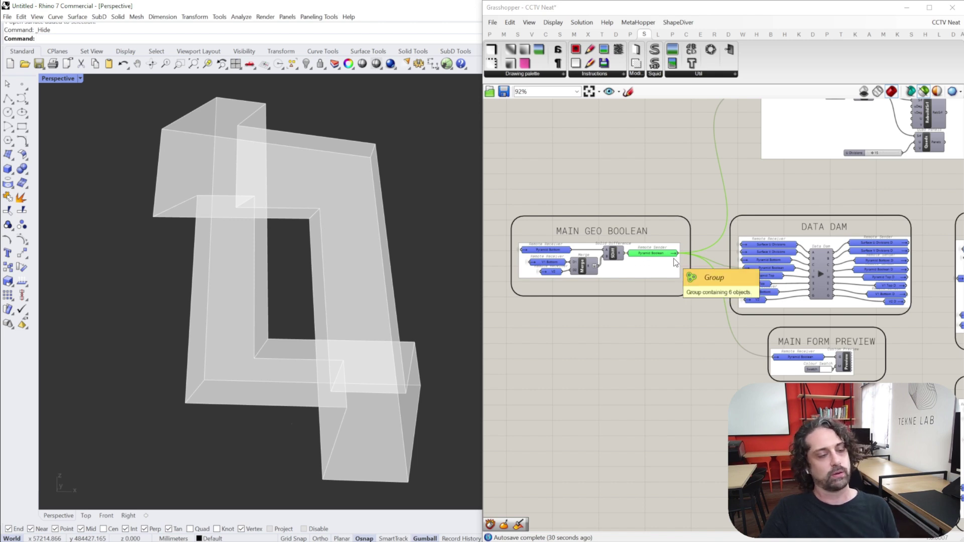
- Preview the Solid Difference component, its Pyramid Bottom, V1 Bottom and V2 inputs together, and the Pyramid Boolean output in the Main Geo Boolean group
right_drag(632, 195, 709, 189)
scroll(680, 244, up, 4)
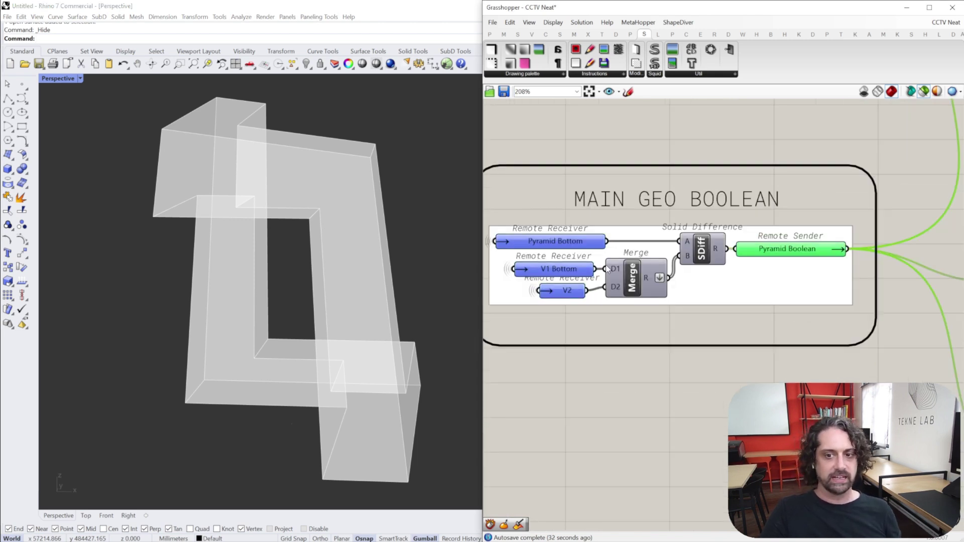
click(693, 257)
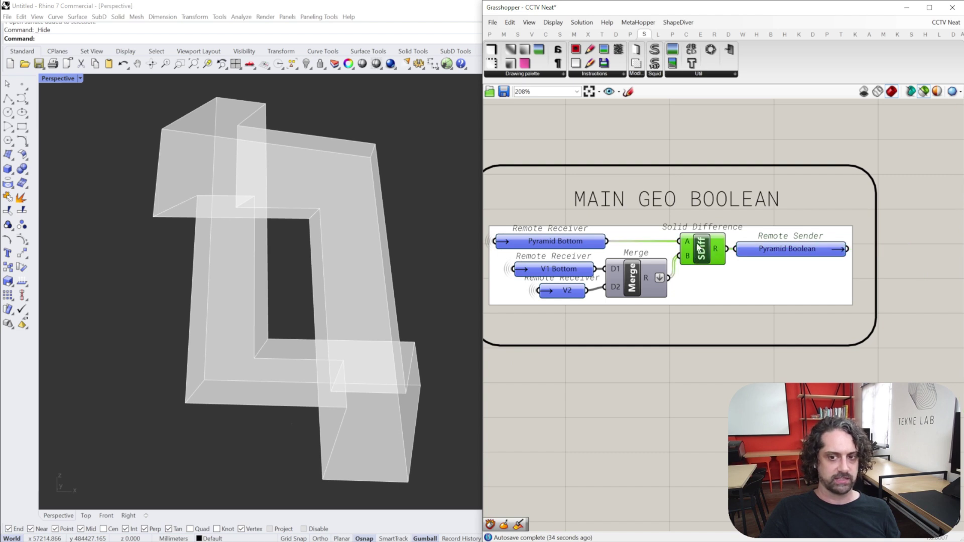
click(551, 246)
shift+click(556, 271)
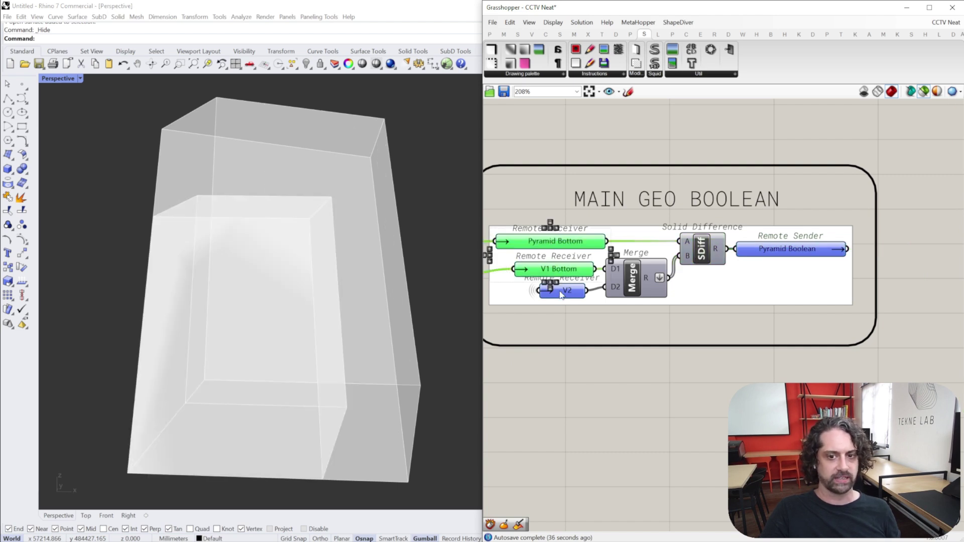
shift+click(561, 292)
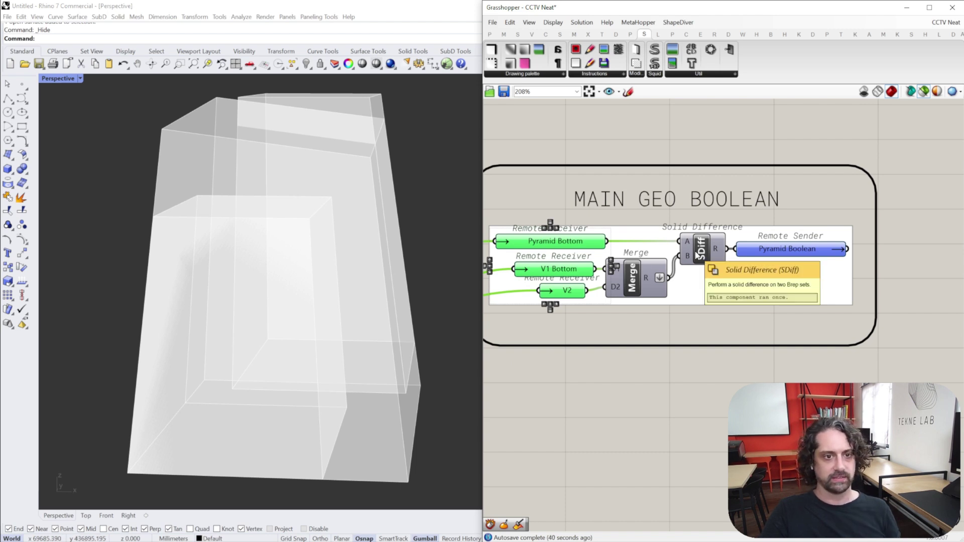
click(783, 248)
- Go to the trimmed-surface test group and display the Pyramid Boolean, followed by only the face extracted by its List Item
scroll(537, 227, down, 5)
right_drag(656, 189, 585, 312)
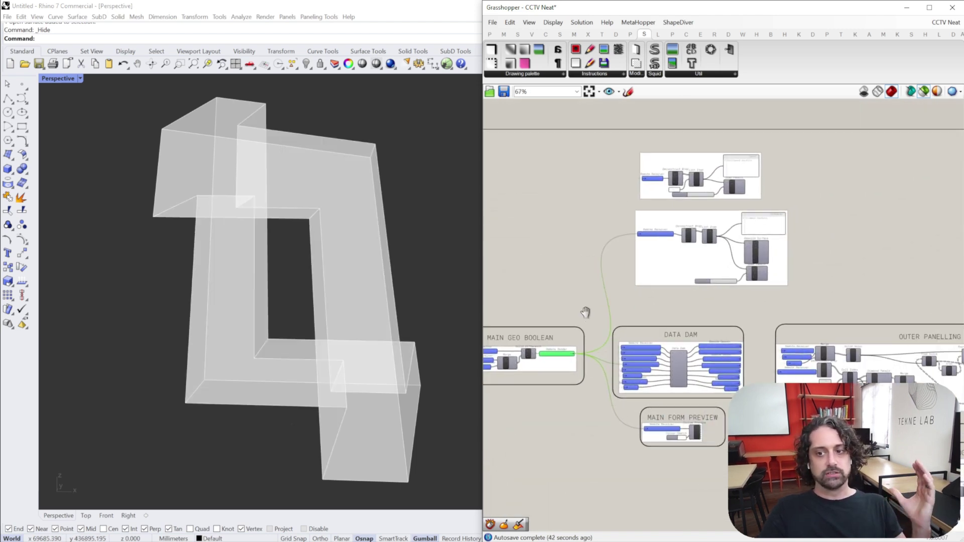
scroll(686, 208, up, 5)
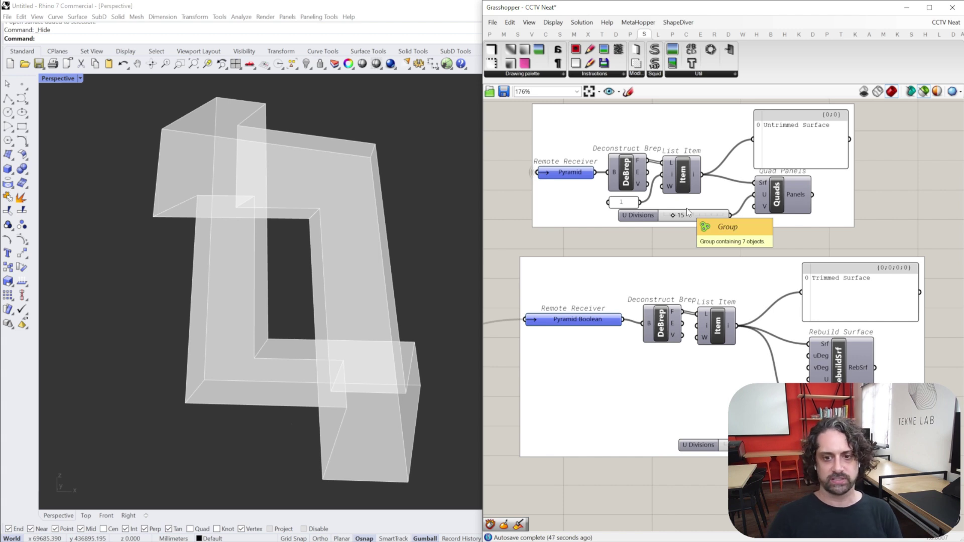
right_drag(221, 222, 225, 210)
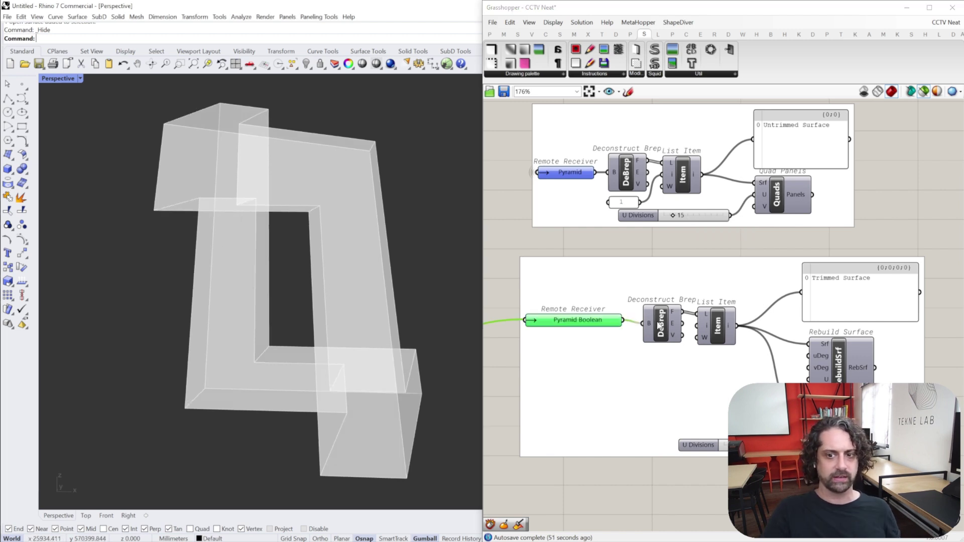
drag(659, 325, 656, 322)
click(717, 326)
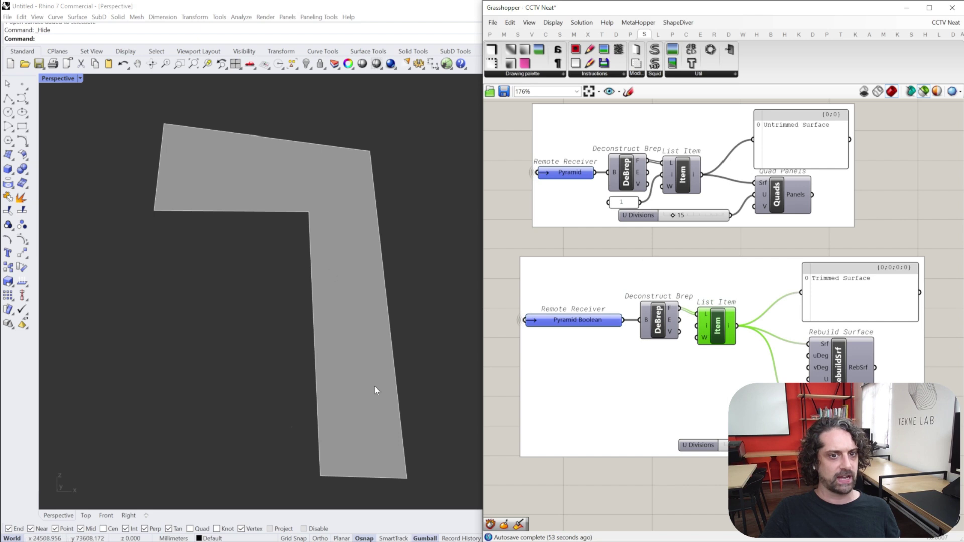
scroll(302, 195, up, 3)
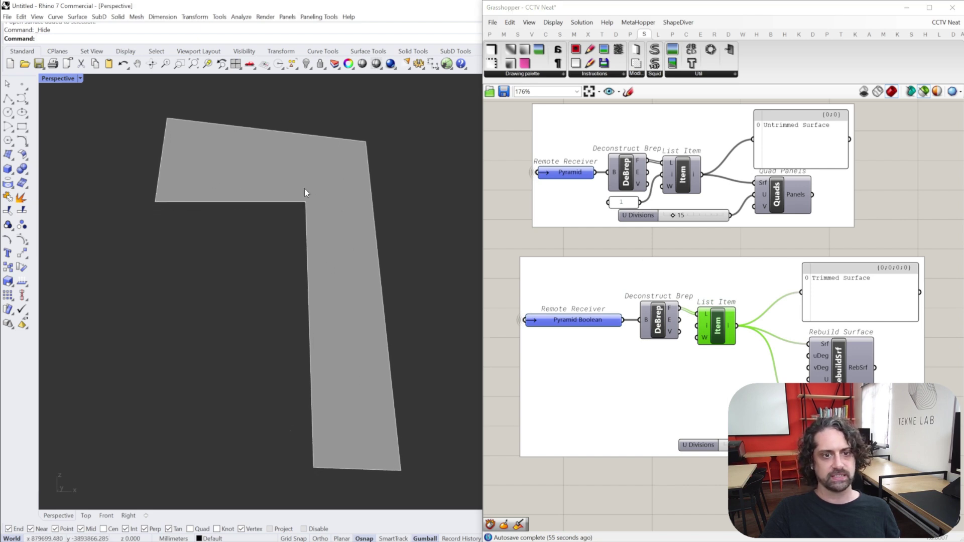
scroll(305, 177, down, 2)
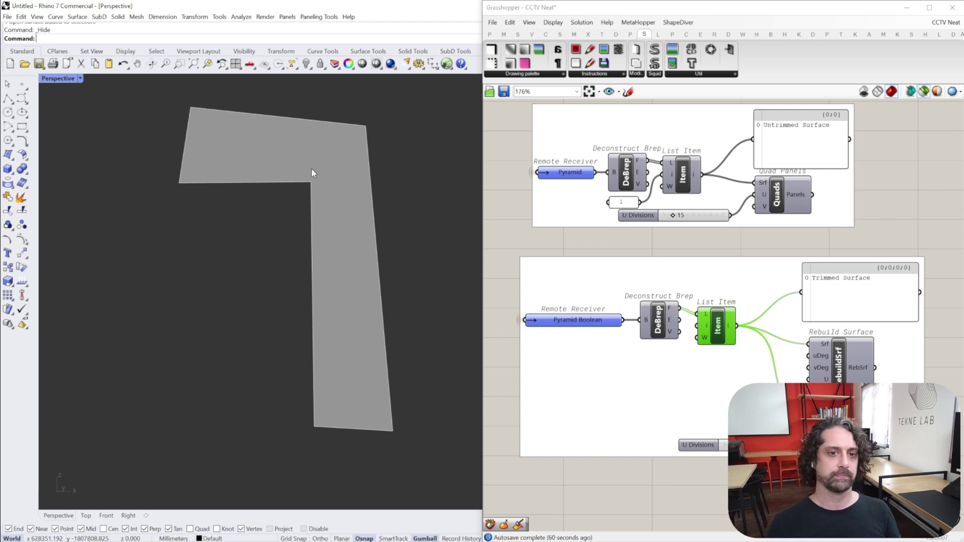
- Compare the extracted face with the whole Pyramid Boolean, and return to displaying only that List Item face
click(611, 319)
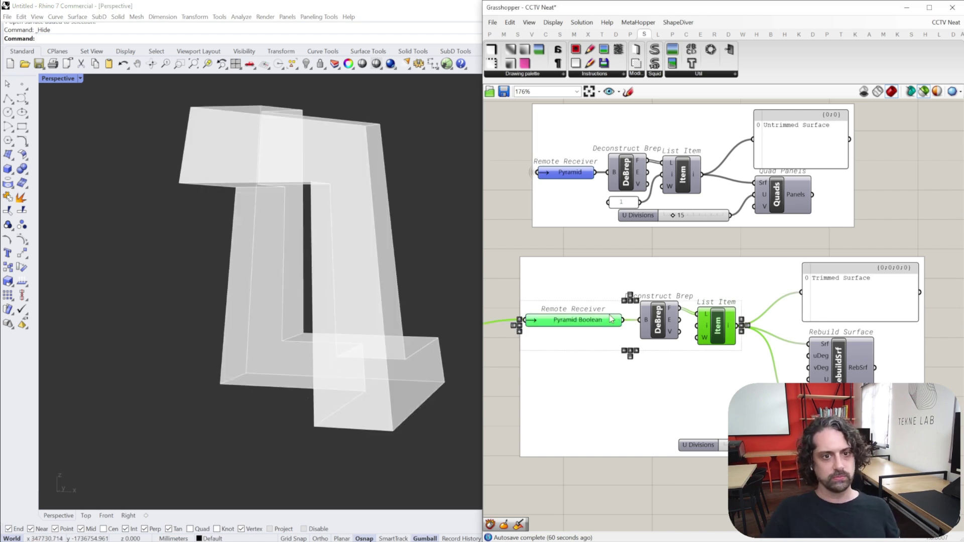
click(726, 242)
click(718, 325)
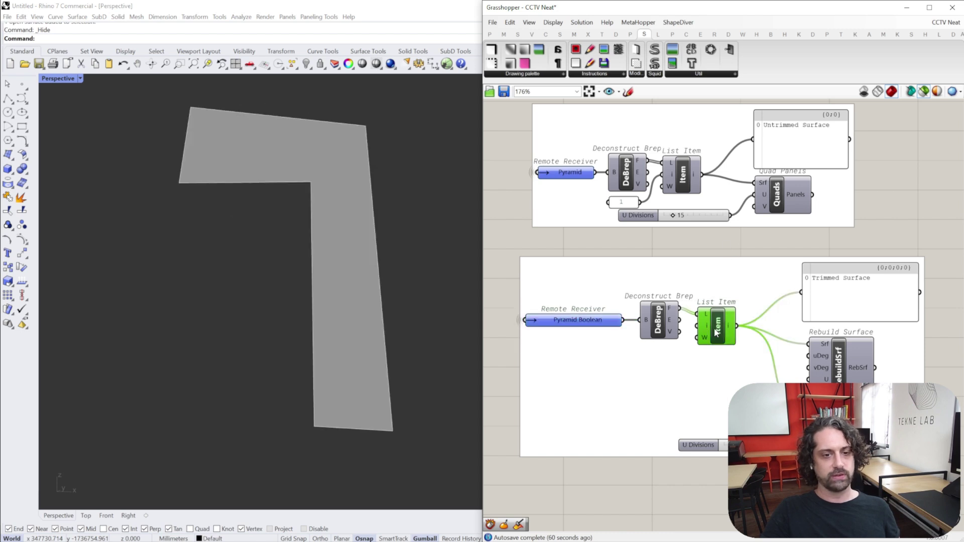
shift+right_drag(177, 155, 174, 167)
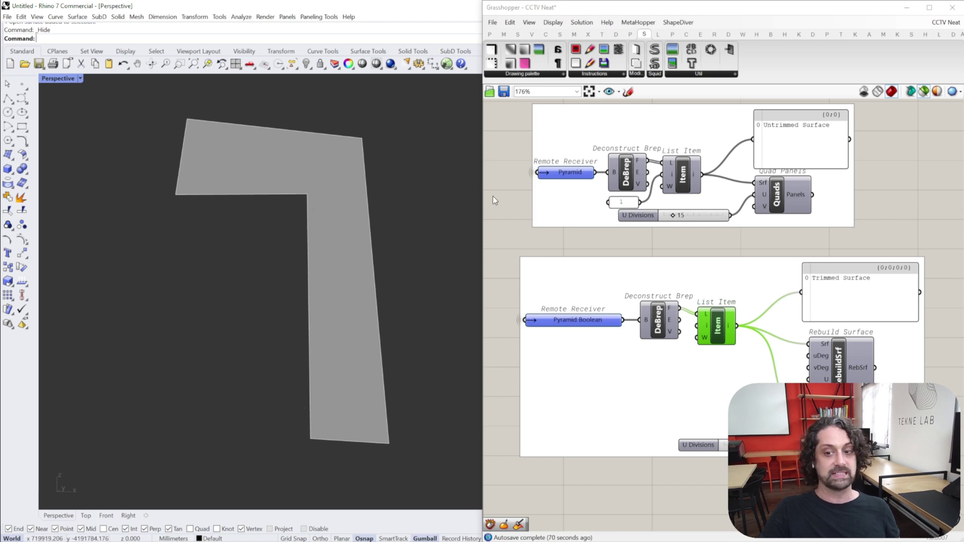
- Overlay the Quad Panels output on the trimmed Pyramid Boolean face and examine how far the panels extend
right_drag(674, 291, 672, 226)
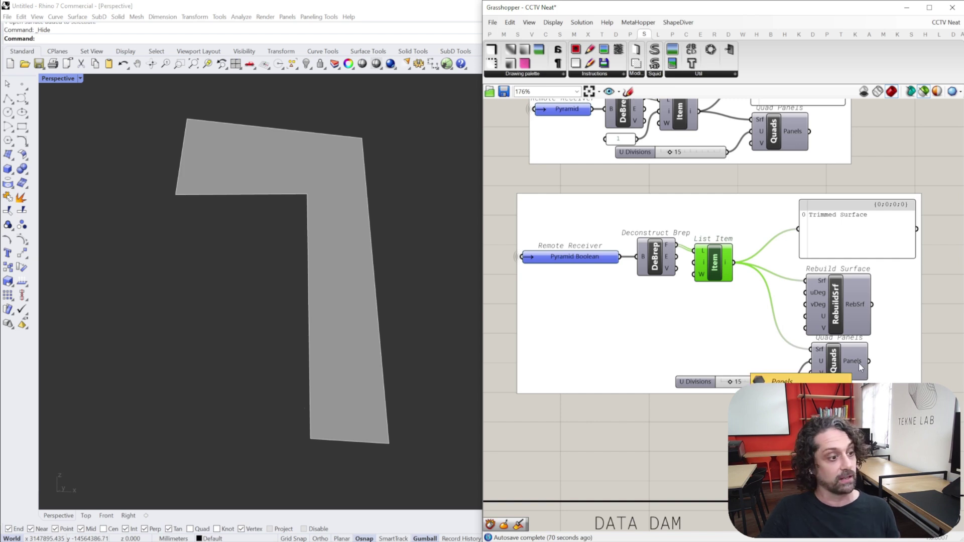
right_drag(847, 354, 835, 301)
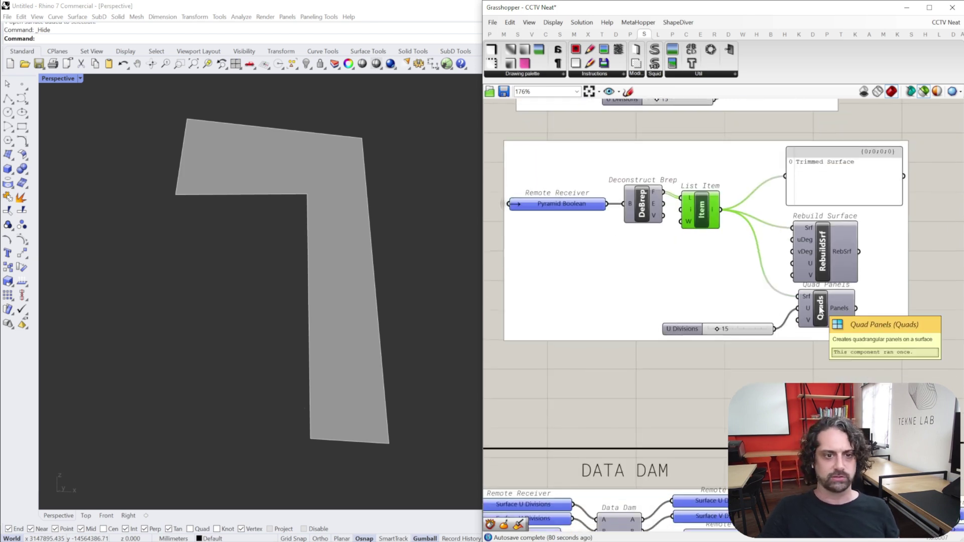
right_drag(705, 205, 693, 244)
scroll(693, 244, down, 2)
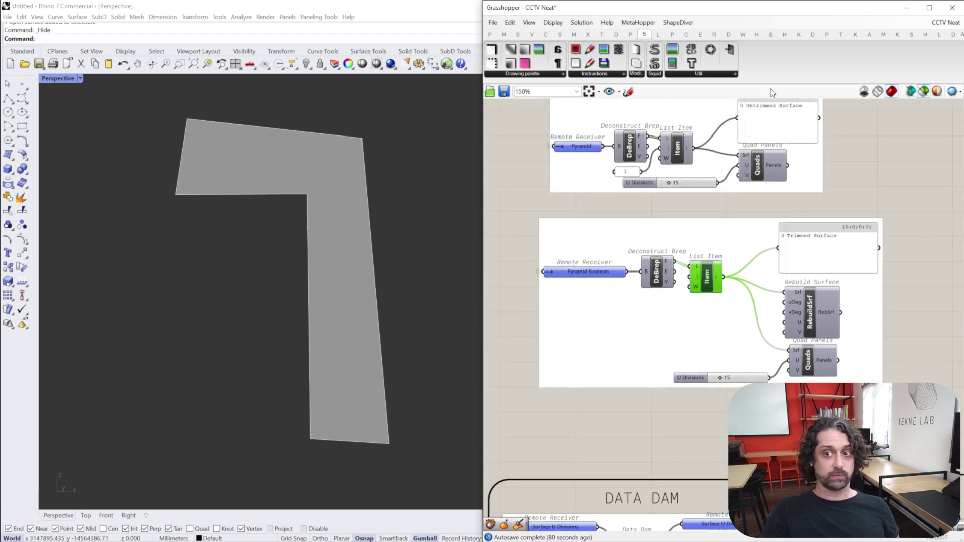
right_drag(779, 186, 781, 159)
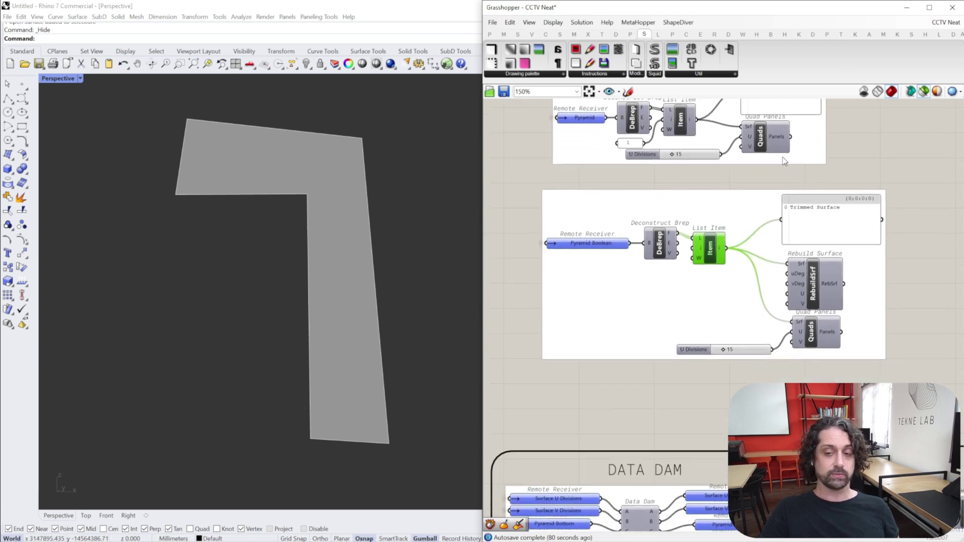
shift+click(812, 335)
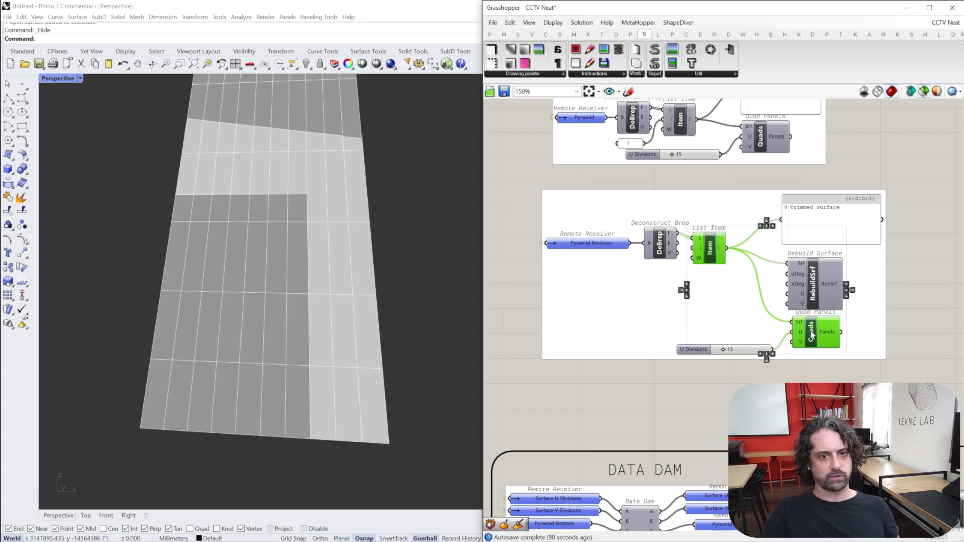
scroll(247, 317, down, 5)
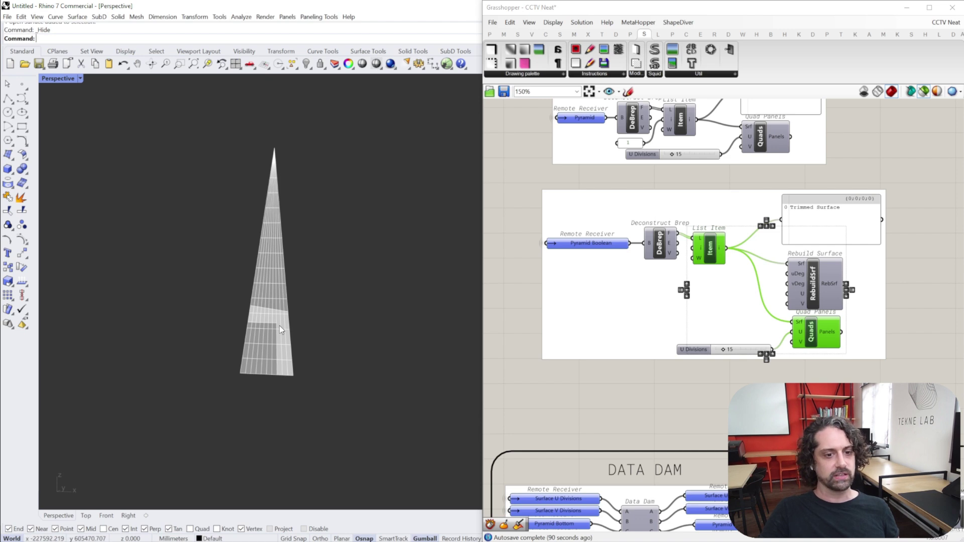
scroll(276, 282, up, 3)
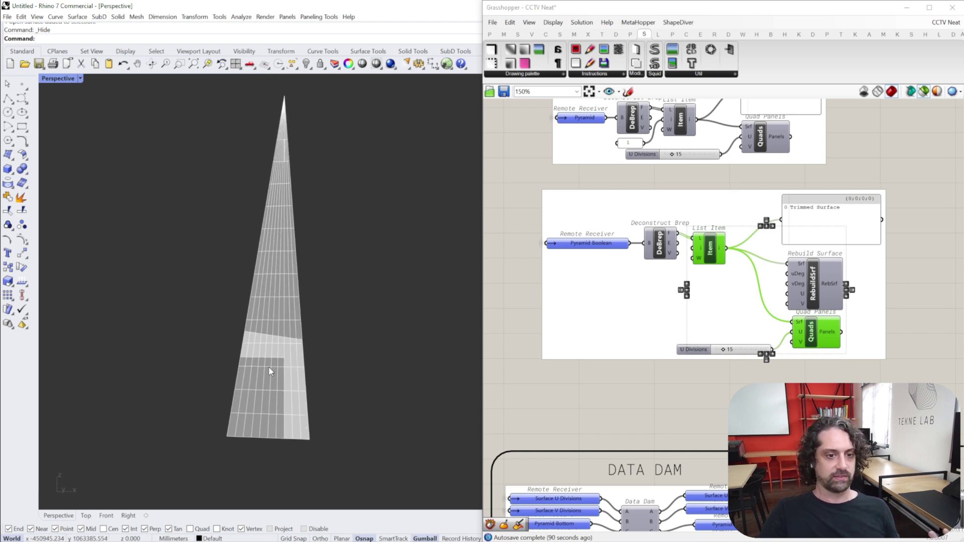
- In the untrimmed-surface test group, preview the full Pyramid, its List Item face, and that face with its Quad Panels
right_drag(699, 146, 719, 290)
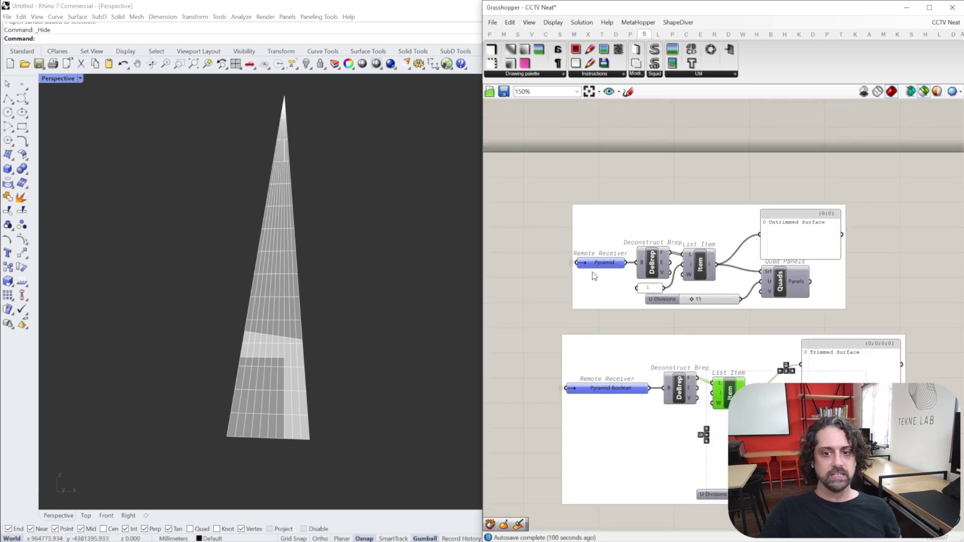
scroll(593, 269, up, 3)
click(604, 251)
right_drag(827, 239, 755, 212)
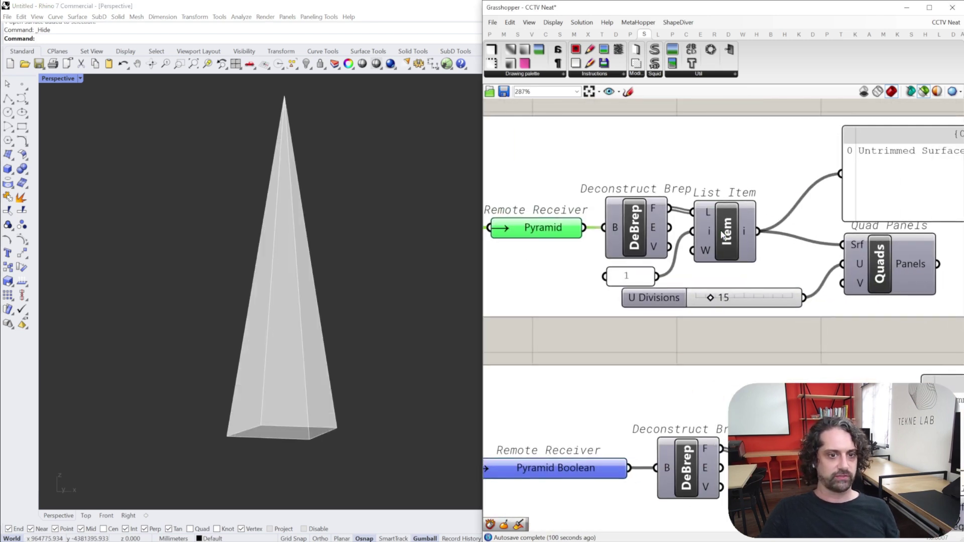
click(719, 233)
right_drag(808, 256, 739, 251)
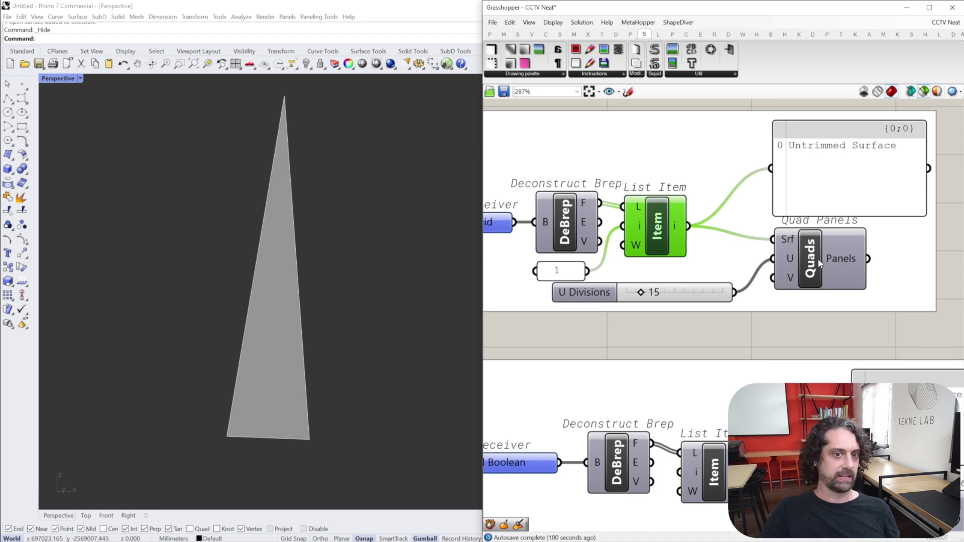
click(815, 258)
right_drag(629, 247, 686, 247)
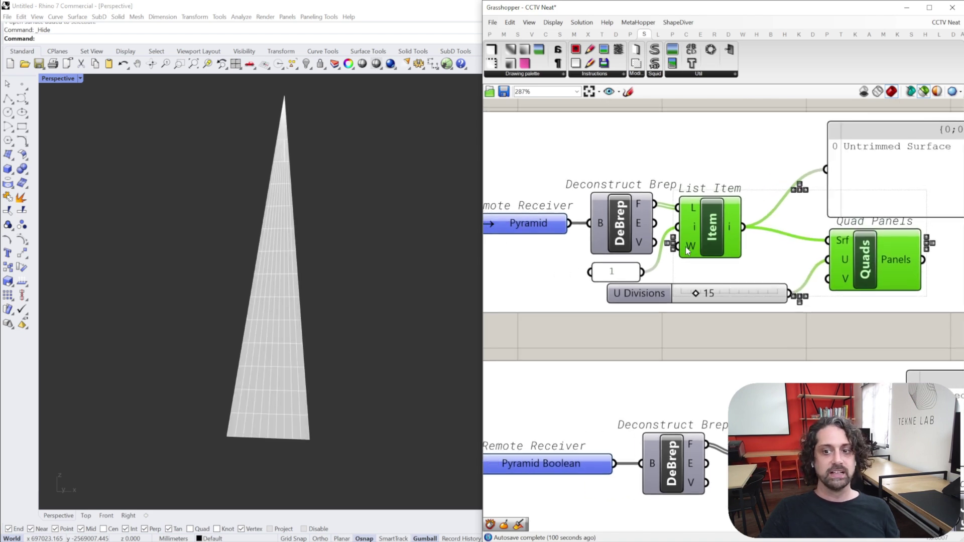
- Try 20 U Divisions for the Quad Panels on the untrimmed pyramid face
scroll(743, 296, up, 3)
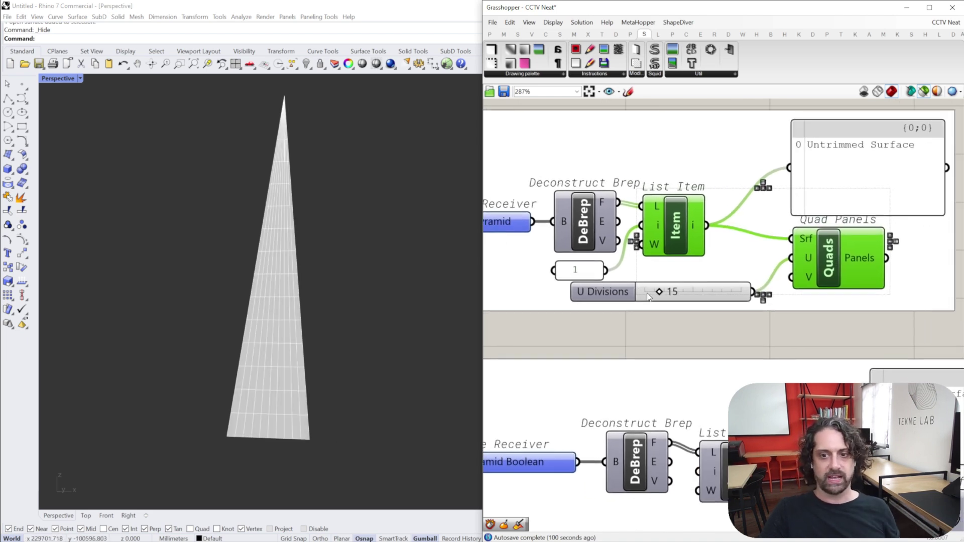
mouse_move(667, 292)
mouse_down()
mouse_move(650, 291)
mouse_move(672, 292)
mouse_up()
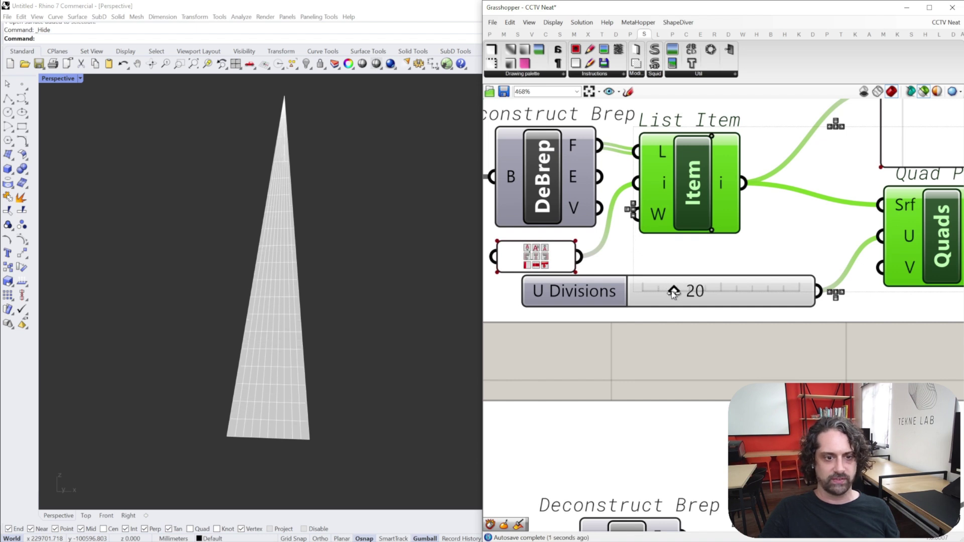
scroll(775, 292, down, 2)
shift+right_drag(297, 149, 318, 148)
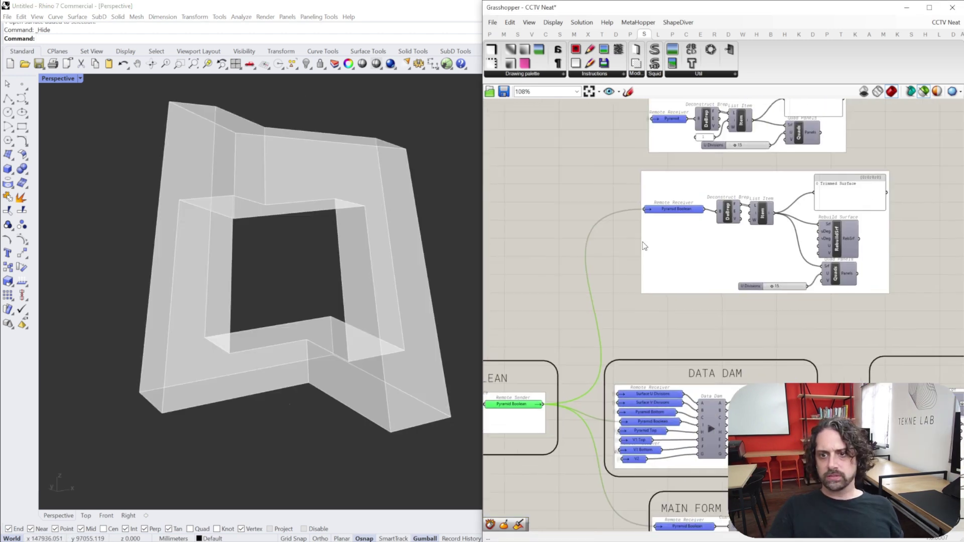
- Return to the untrimmed-surface test group and inspect the full Pyramid from below
right_drag(694, 190, 647, 283)
scroll(624, 226, up, 4)
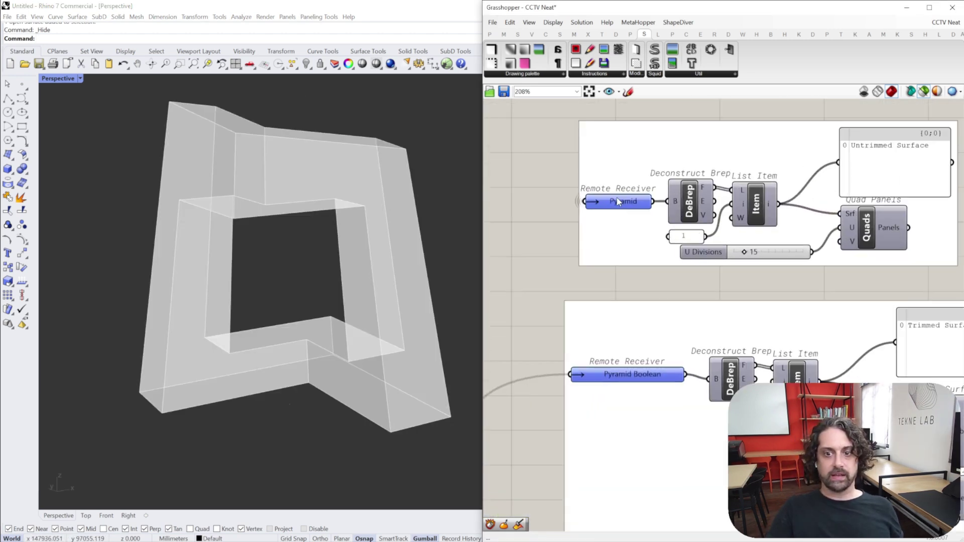
click(621, 205)
scroll(352, 231, down, 6)
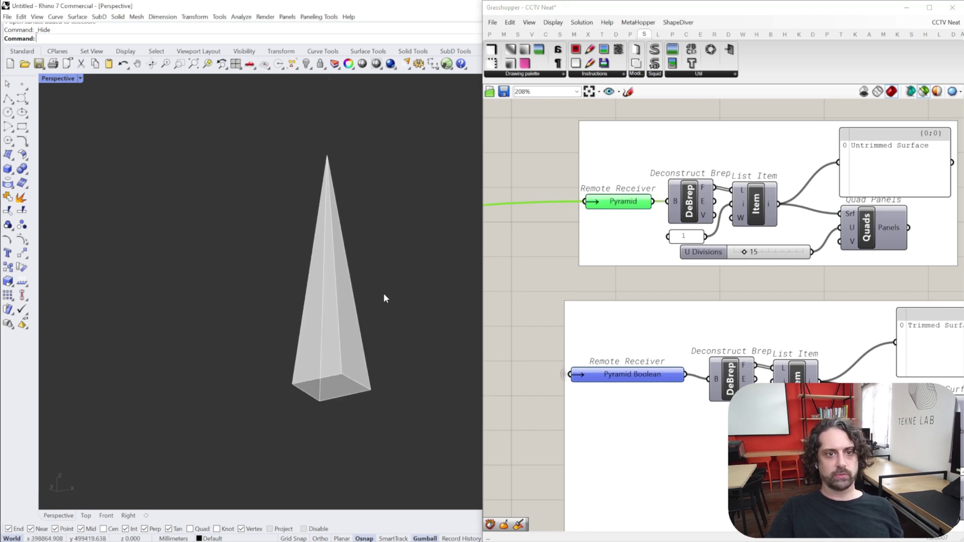
scroll(317, 277, up, 2)
mouse_move(316, 277)
right_down()
mouse_move(312, 268)
mouse_move(311, 290)
right_up()
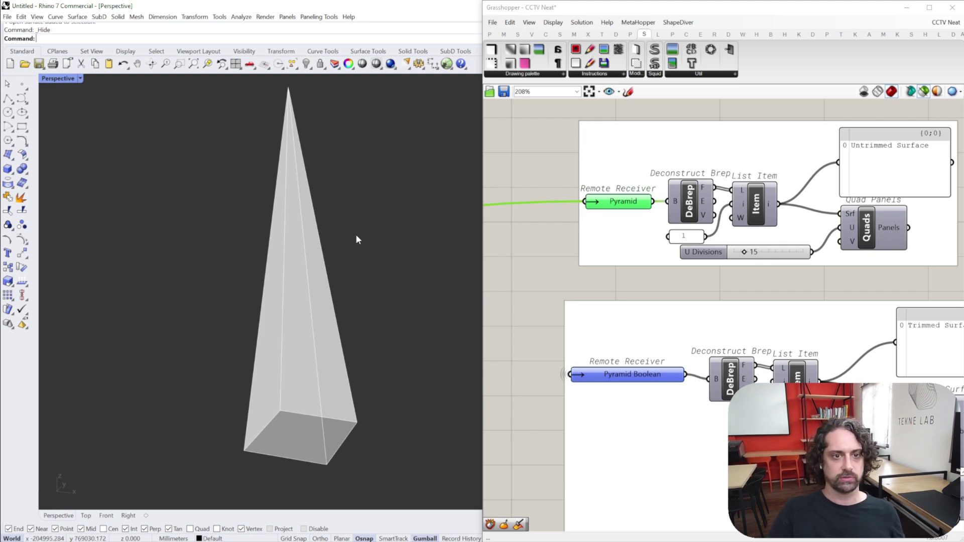
- Isolate the Pyramid's List Item face and add the Quad Panels output to the display
right_drag(693, 198, 609, 202)
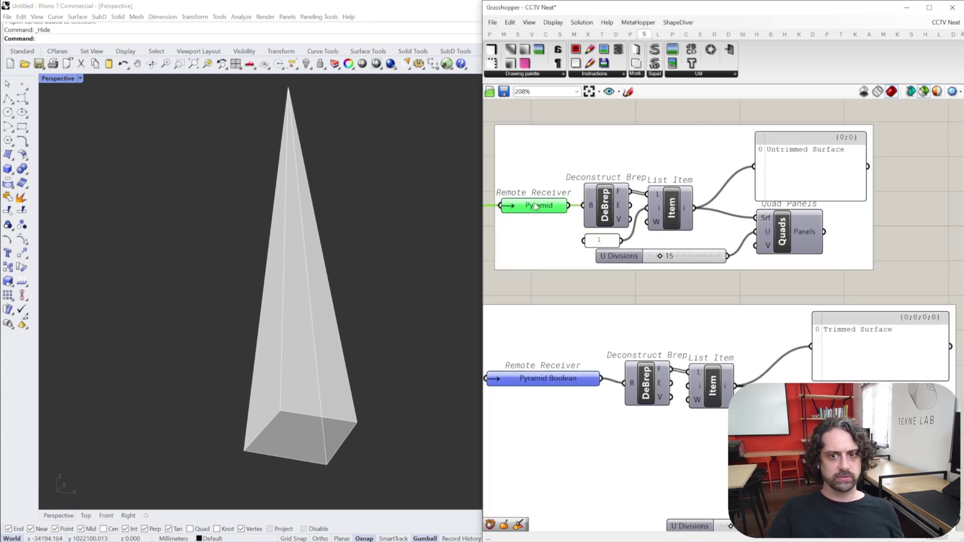
click(678, 211)
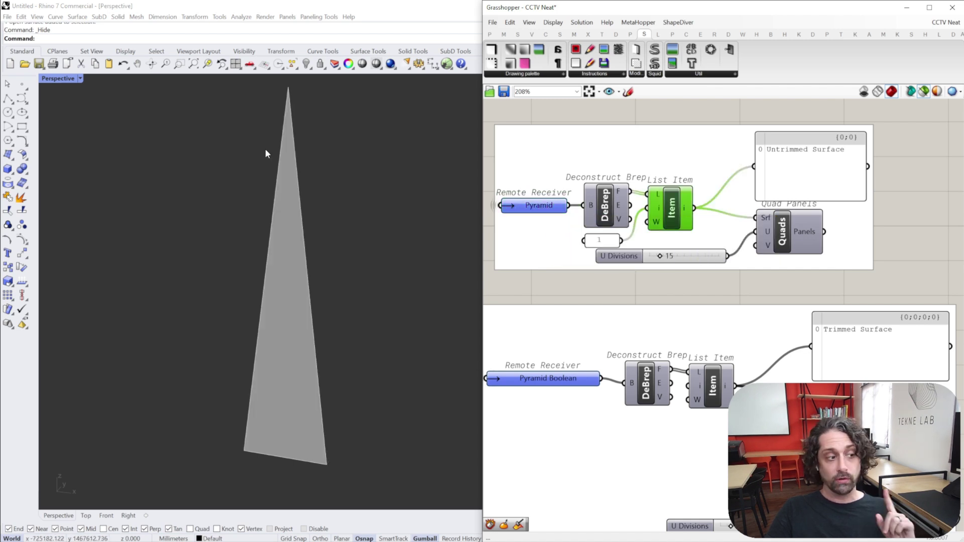
right_drag(322, 257, 345, 284)
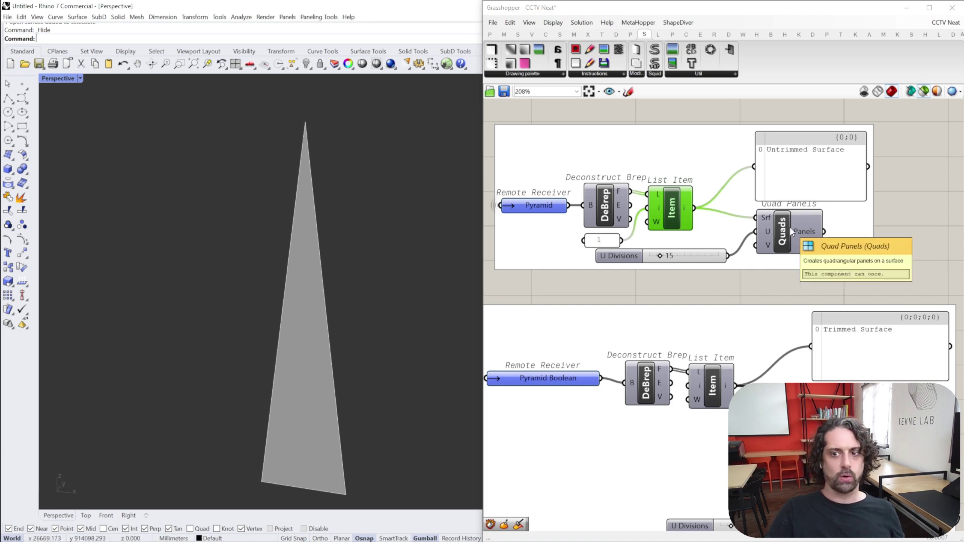
scroll(783, 241, up, 3)
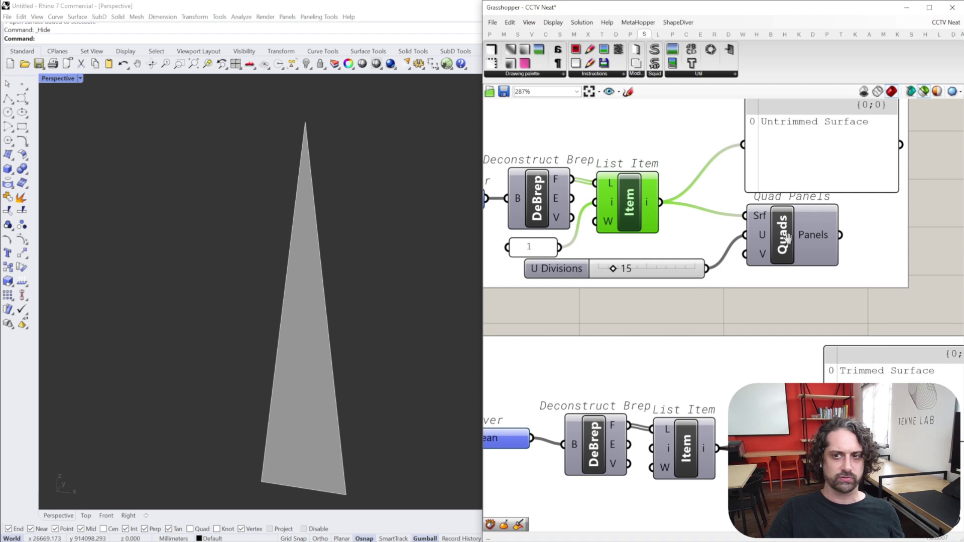
click(801, 245)
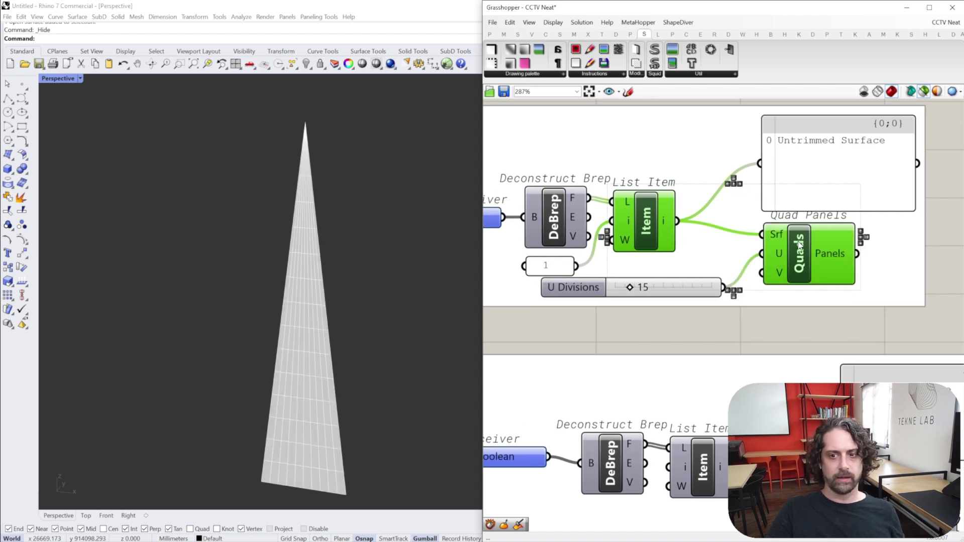
- Try 21 U Divisions for the Quad Panels on the untrimmed pyramid face
right_drag(348, 400, 357, 399)
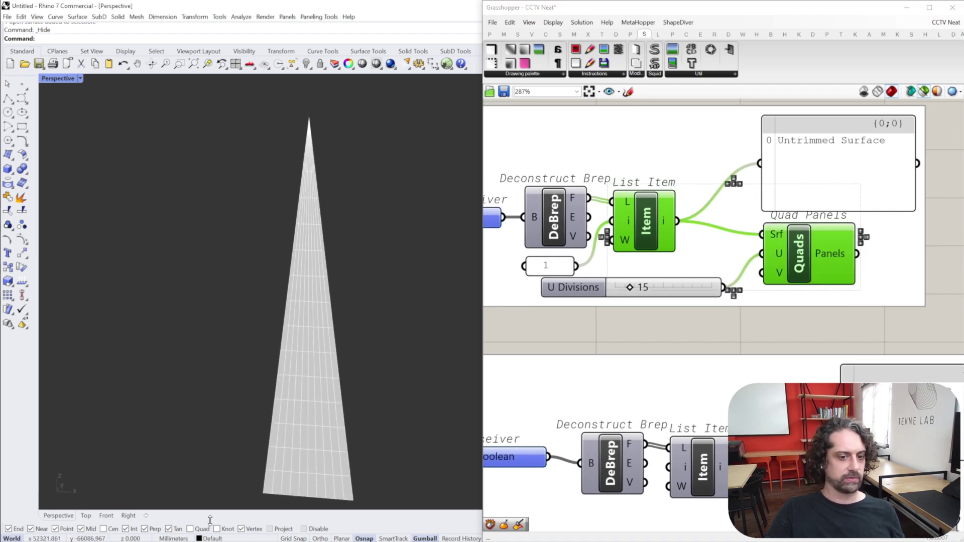
drag(629, 287, 635, 291)
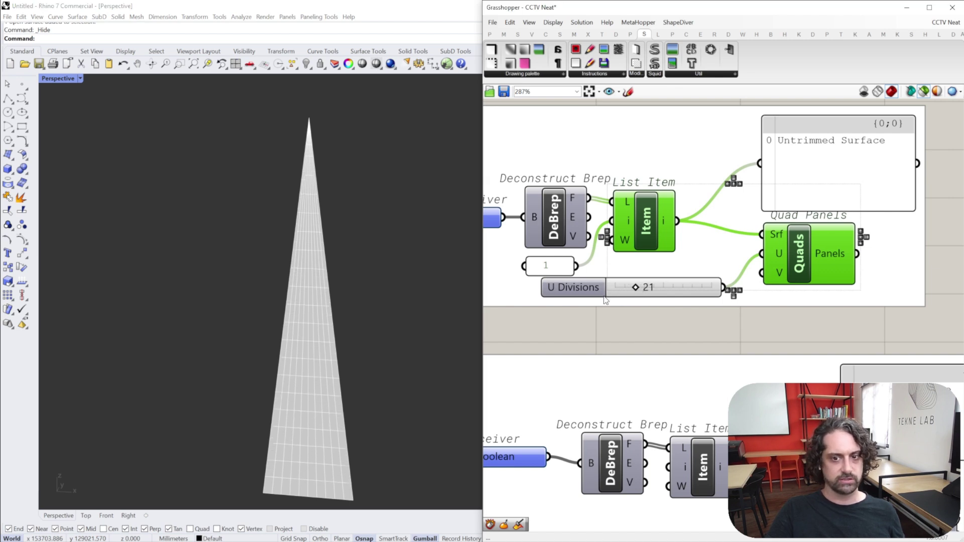
- Duplicate the U Divisions slider and connect the copy to the V input of the untrimmed face's Quad Panels
scroll(652, 281, up, 5)
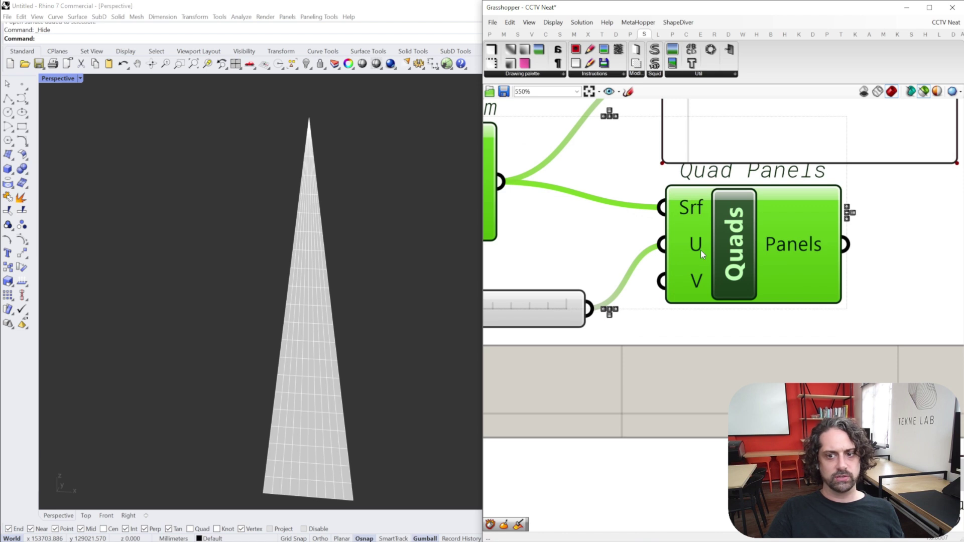
scroll(705, 275, down, 4)
click(779, 305)
click(710, 278)
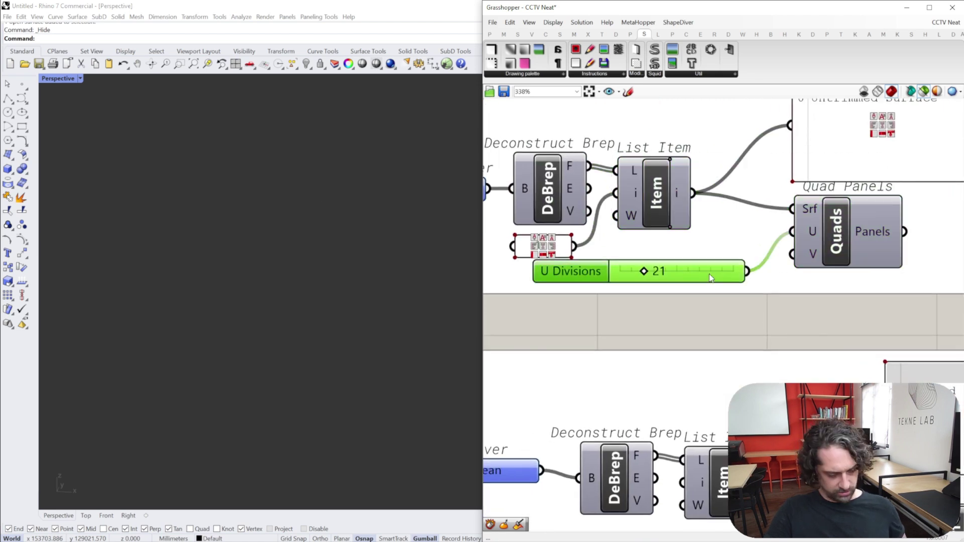
alt+drag(712, 278, 715, 292)
click(834, 227)
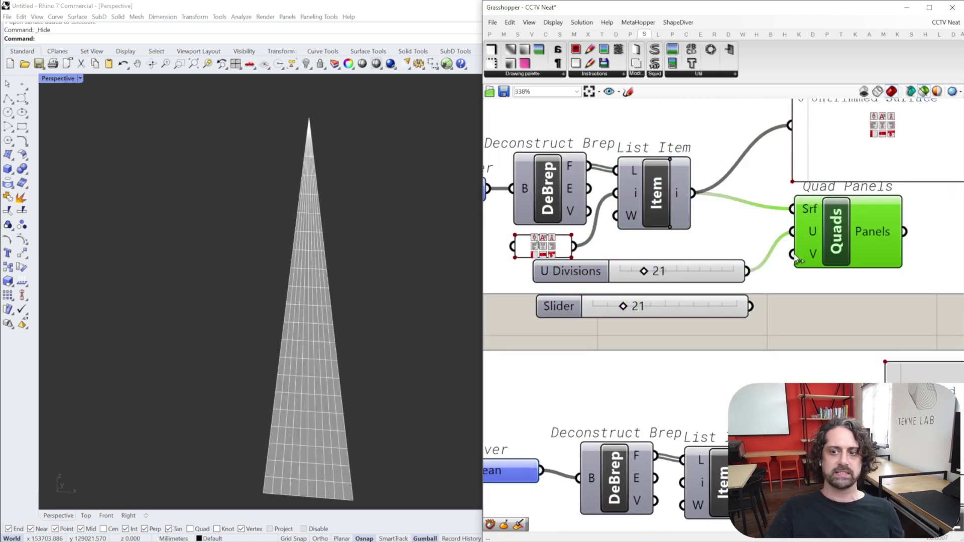
drag(793, 254, 748, 306)
- Set the untrimmed face's Quad Panels to 13 U Divisions and 8 V Divisions
right_drag(665, 273, 601, 273)
scroll(588, 272, up, 4)
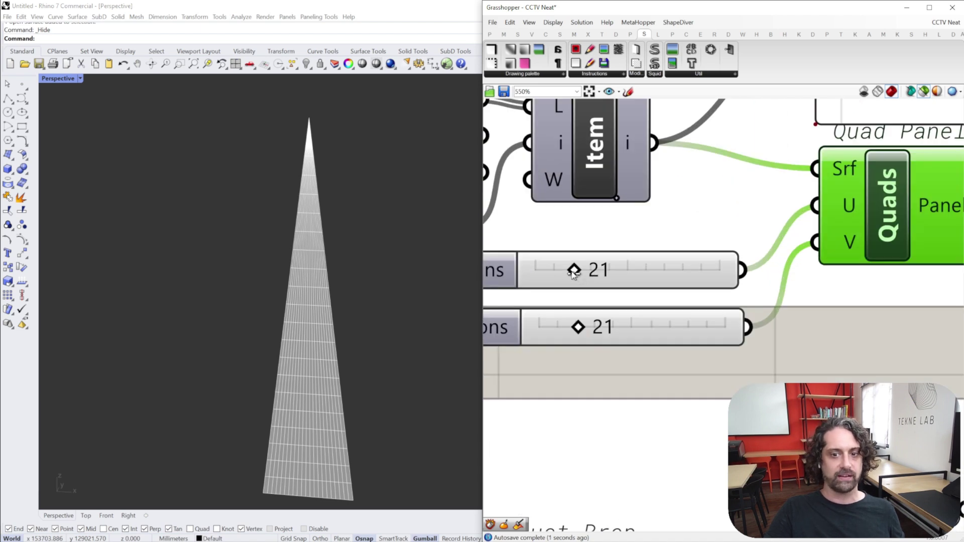
drag(574, 271, 558, 271)
drag(578, 327, 555, 327)
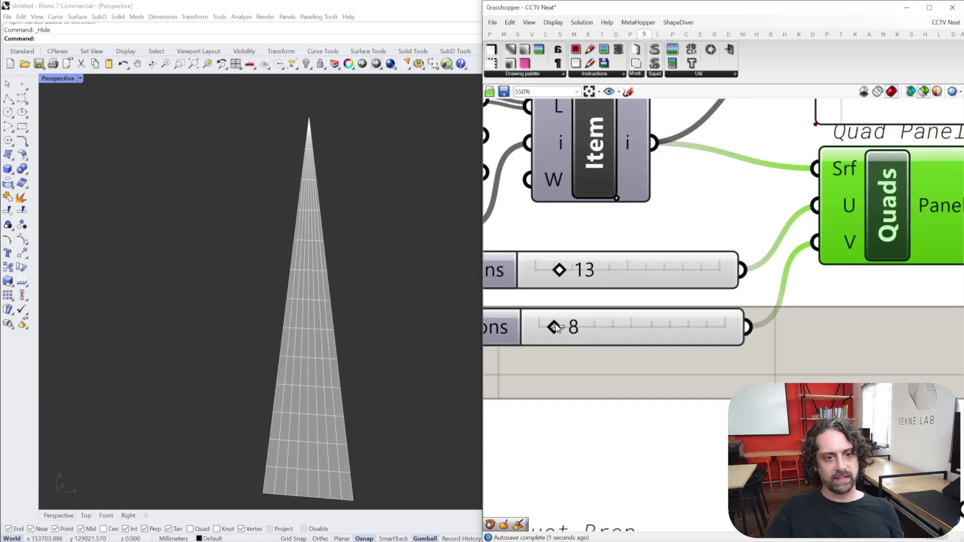
scroll(555, 327, down, 4)
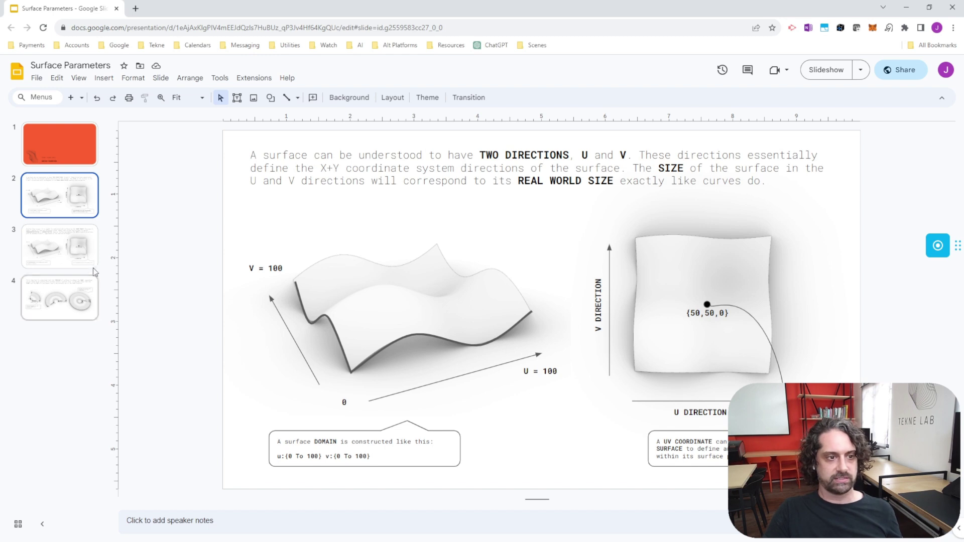
- In the Surface Parameters presentation, view the slides on reparameterization and surface topology, and return to Grasshopper
click(77, 255)
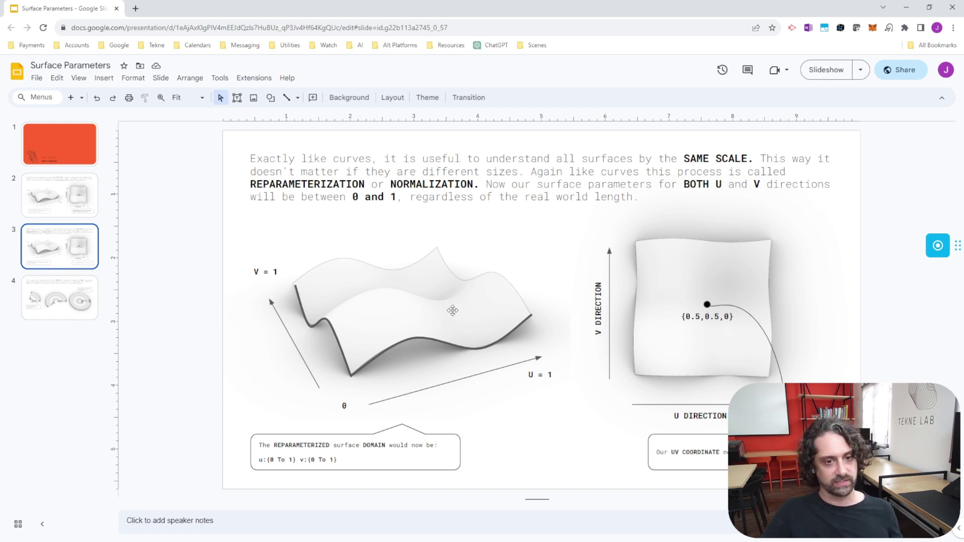
click(58, 307)
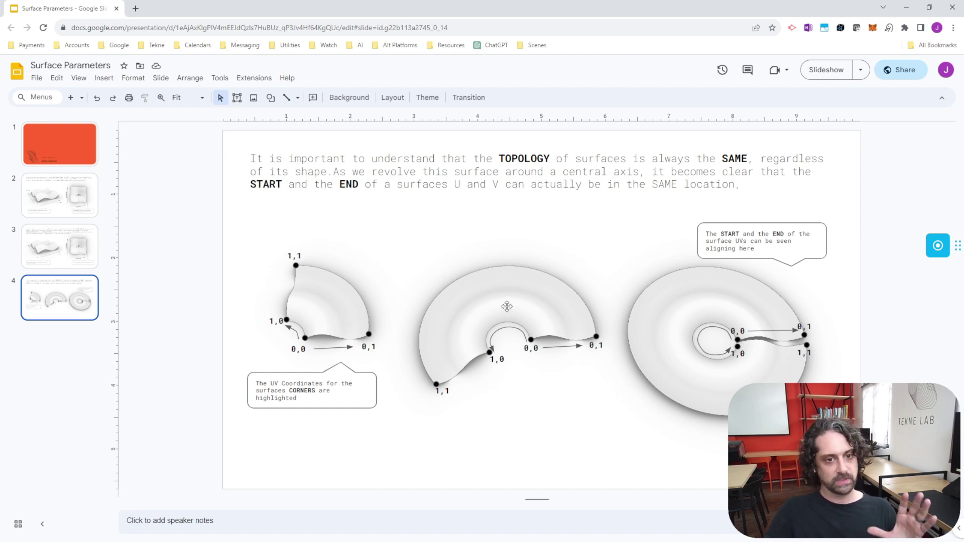
click(905, 8)
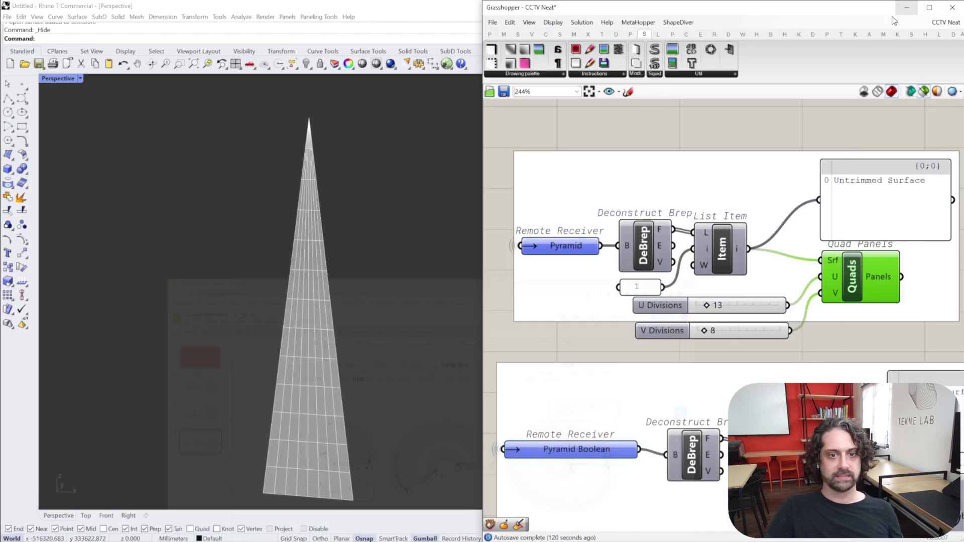
- Sketch a rectangular surface outline beside the panelled face and label its U and V directions from 0 to 1
shift+right_drag(314, 327, 335, 293)
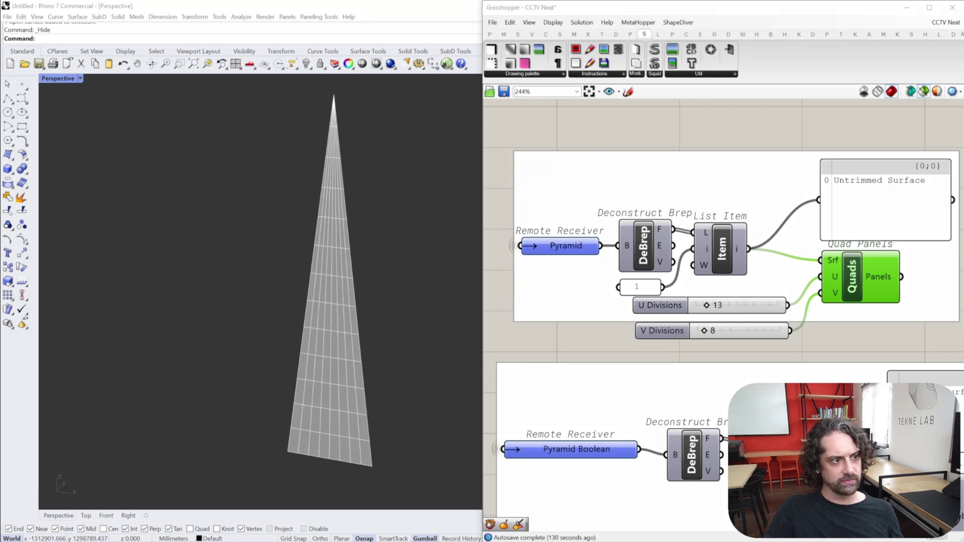
mouse_move(82, 93)
mouse_down()
mouse_move(91, 277)
mouse_move(85, 448)
mouse_move(201, 455)
mouse_move(209, 85)
mouse_move(76, 93)
mouse_up()
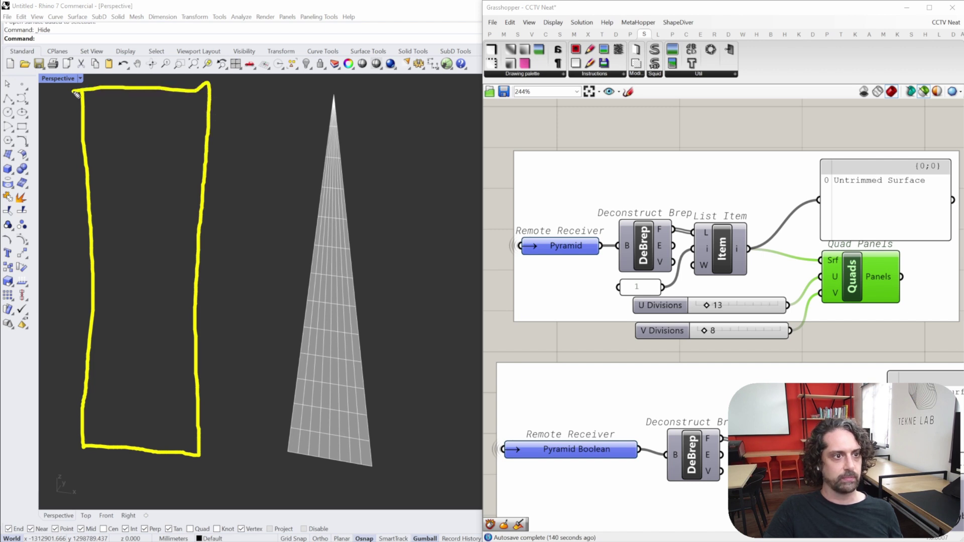
drag(69, 452, 73, 461)
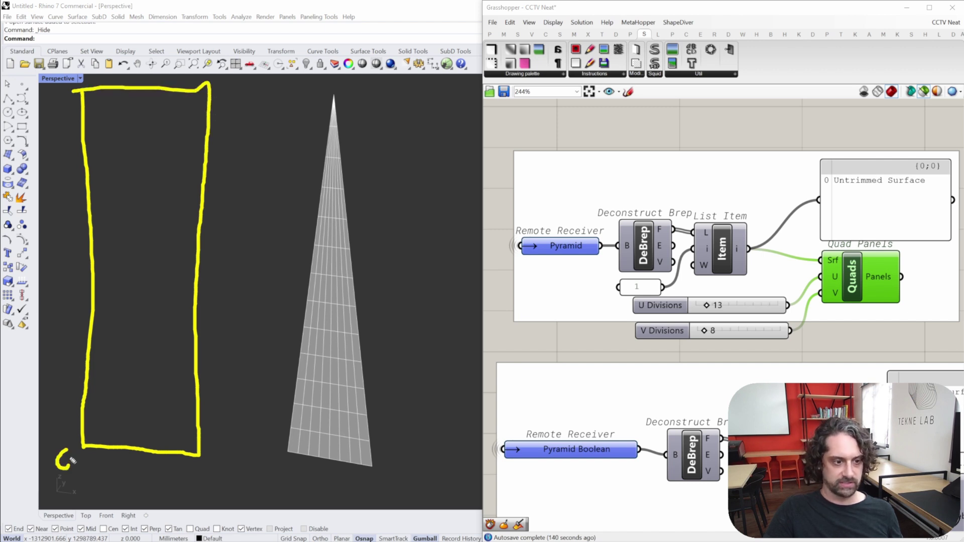
drag(197, 464, 195, 486)
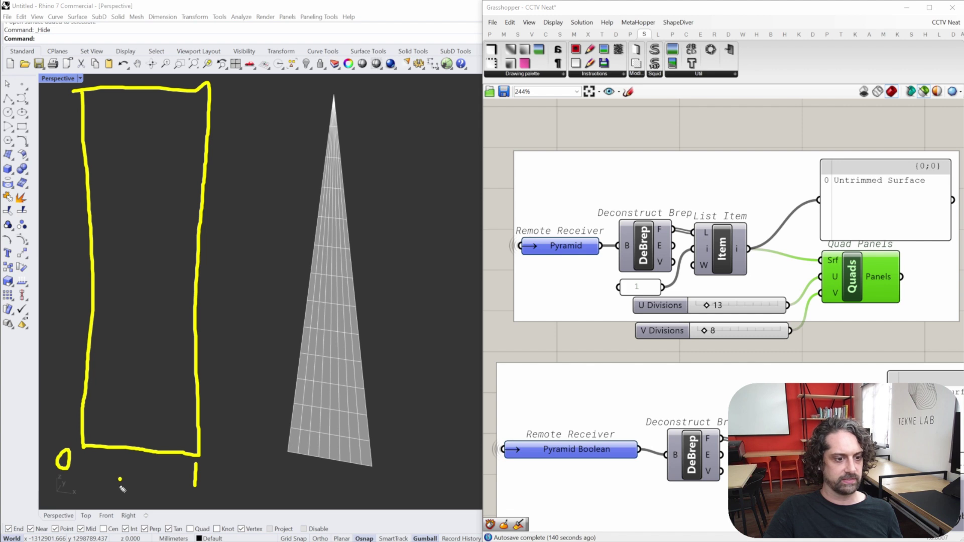
drag(120, 479, 130, 477)
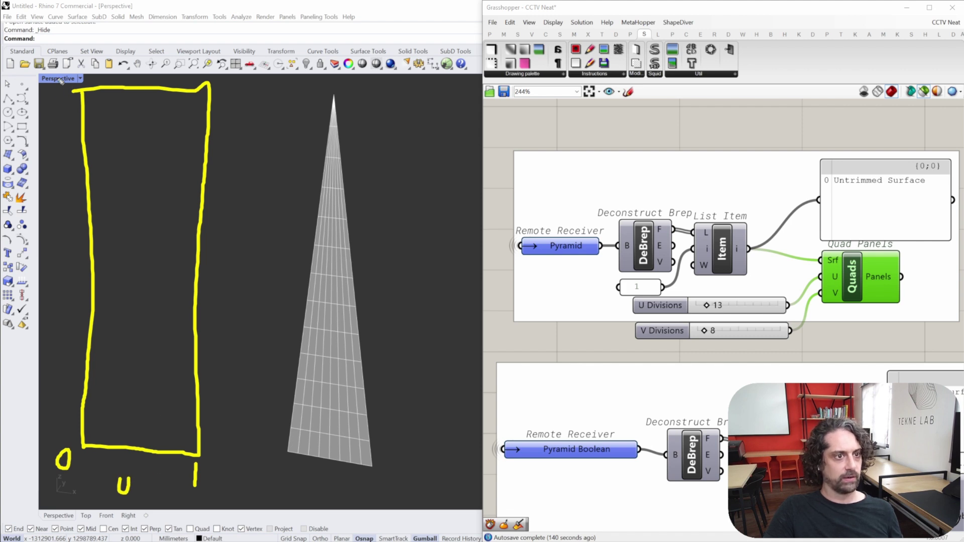
drag(58, 77, 58, 105)
drag(52, 263, 66, 261)
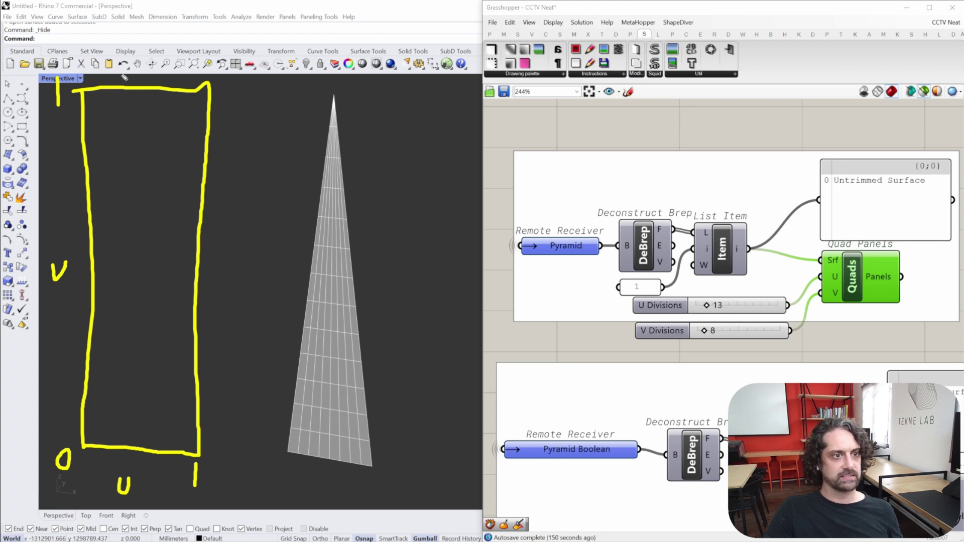
- Annotate the outline with inward arrows and two edges converging at a top apex marked 0 and 1
drag(83, 51, 111, 53)
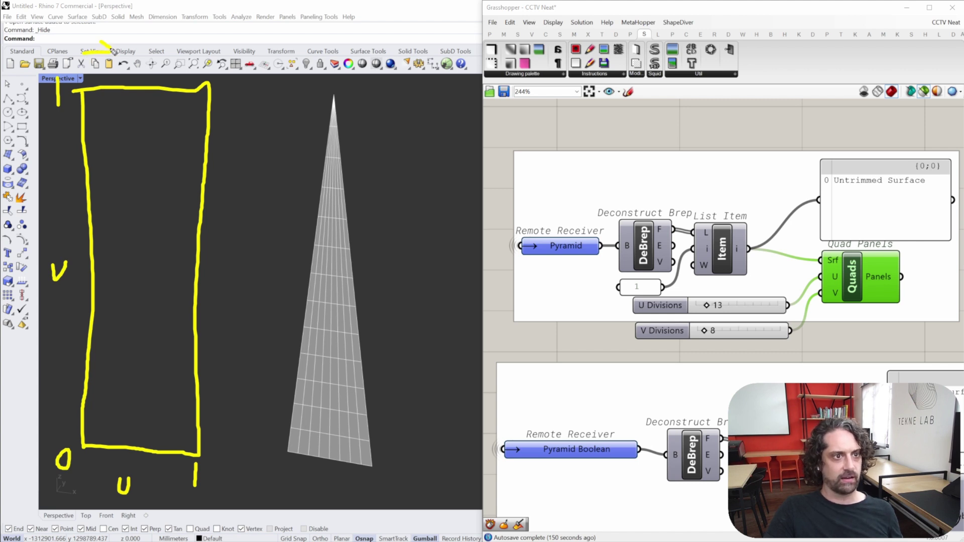
drag(110, 49, 106, 58)
mouse_move(203, 51)
mouse_down()
mouse_move(175, 52)
mouse_move(188, 60)
mouse_up()
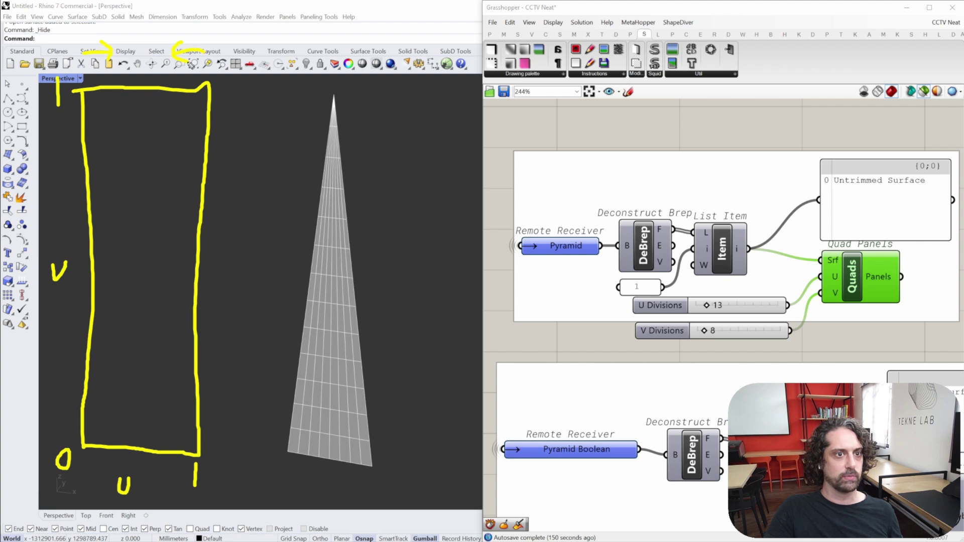
drag(142, 91, 84, 462)
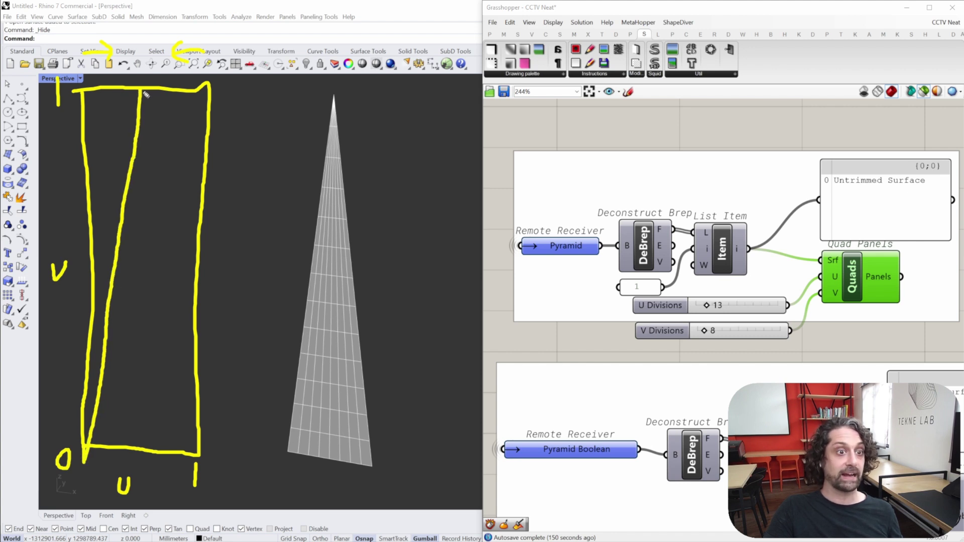
drag(144, 92, 202, 457)
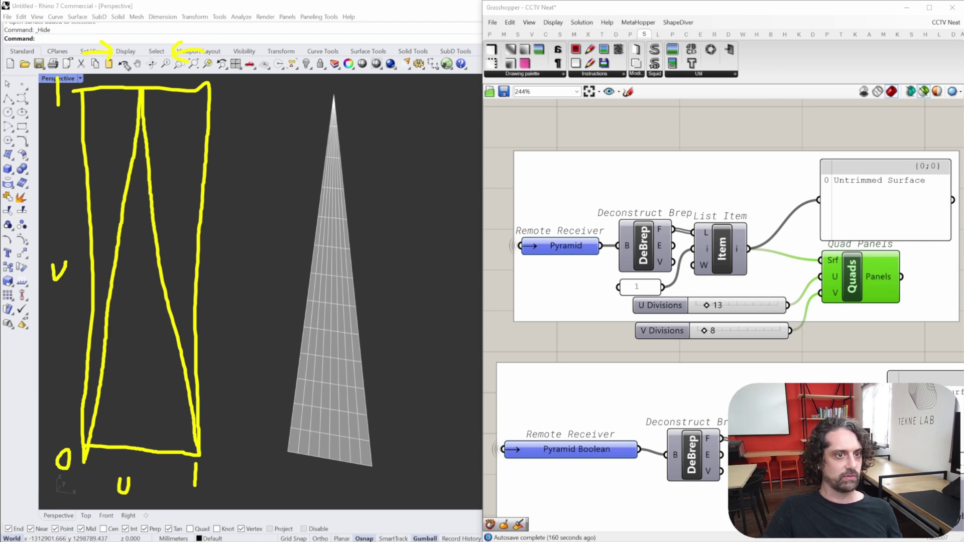
mouse_move(135, 63)
mouse_down()
mouse_move(149, 66)
mouse_move(150, 79)
mouse_up()
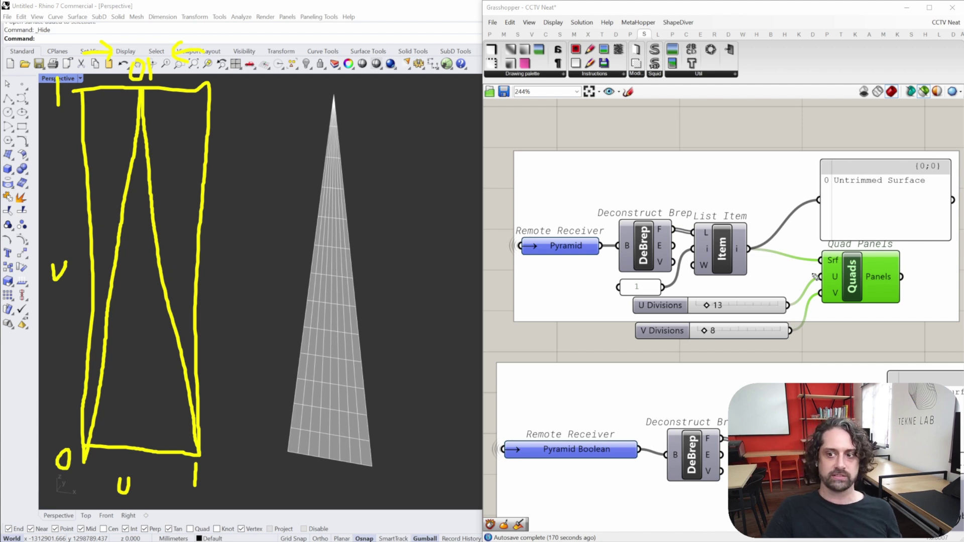
- Circle the untrimmed group's Quad Panels component and clear all the annotations from the screen
mouse_move(892, 234)
mouse_down()
mouse_move(899, 307)
mouse_move(890, 235)
mouse_up()
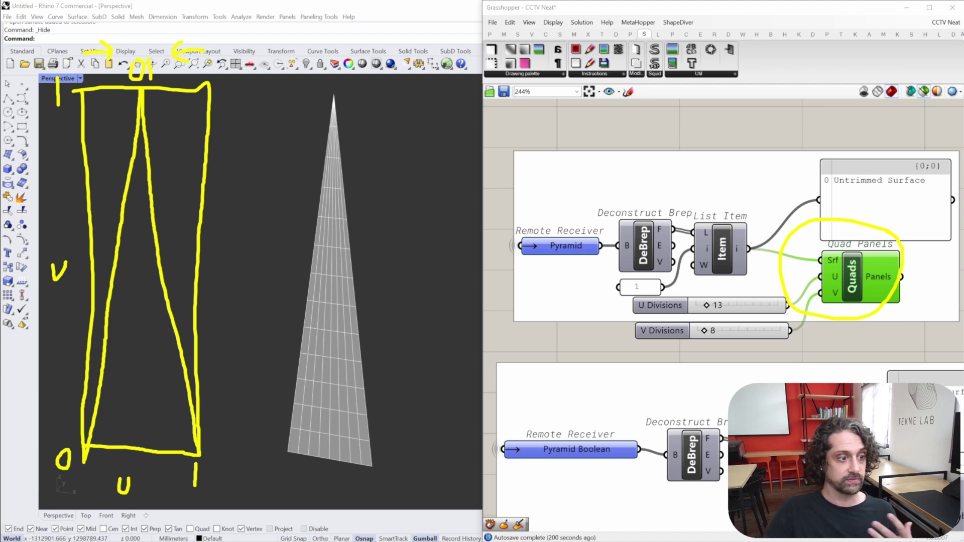
key(Escape)
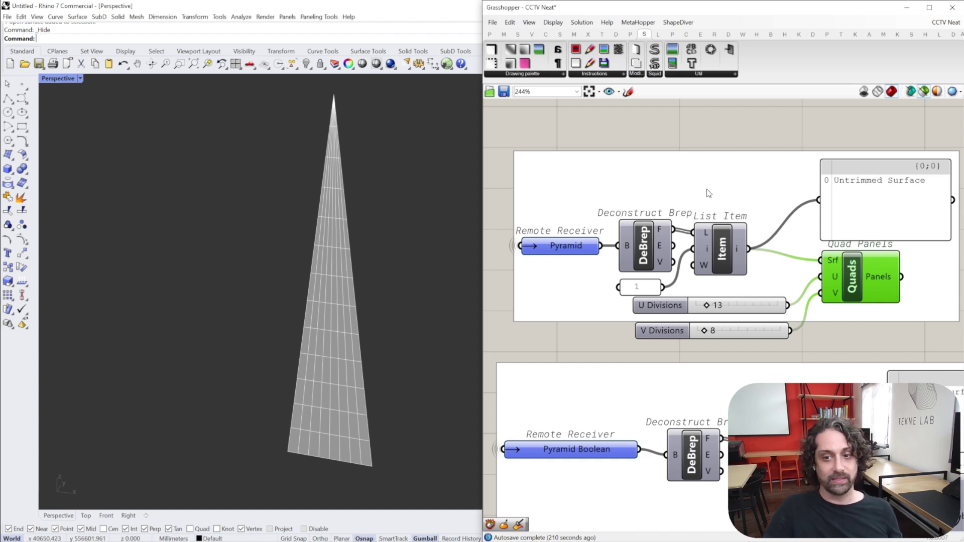
- In the untrimmed-surface test group, preview the full Pyramid together with the Quad Panels on its face
right_click(687, 172)
right_click(644, 150)
scroll(623, 119, down, 4)
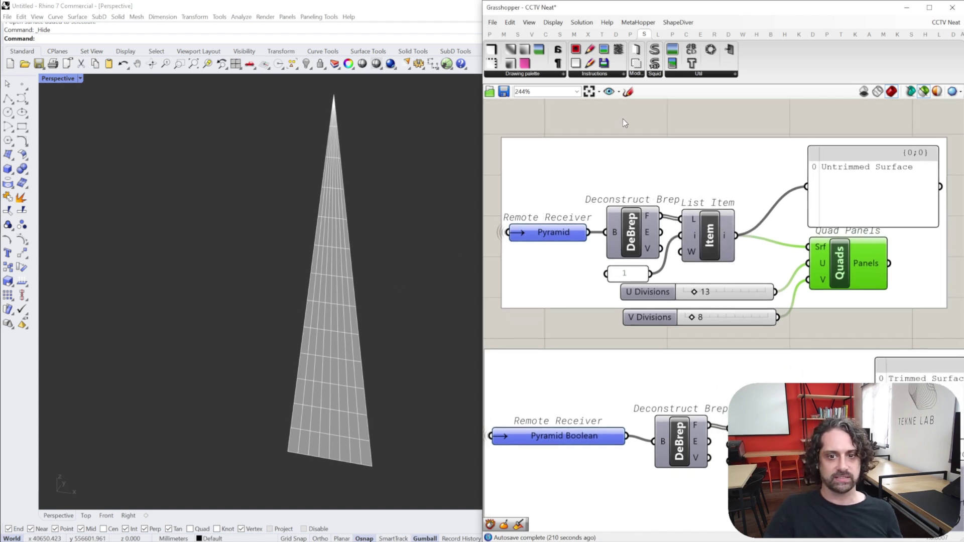
drag(501, 143, 851, 262)
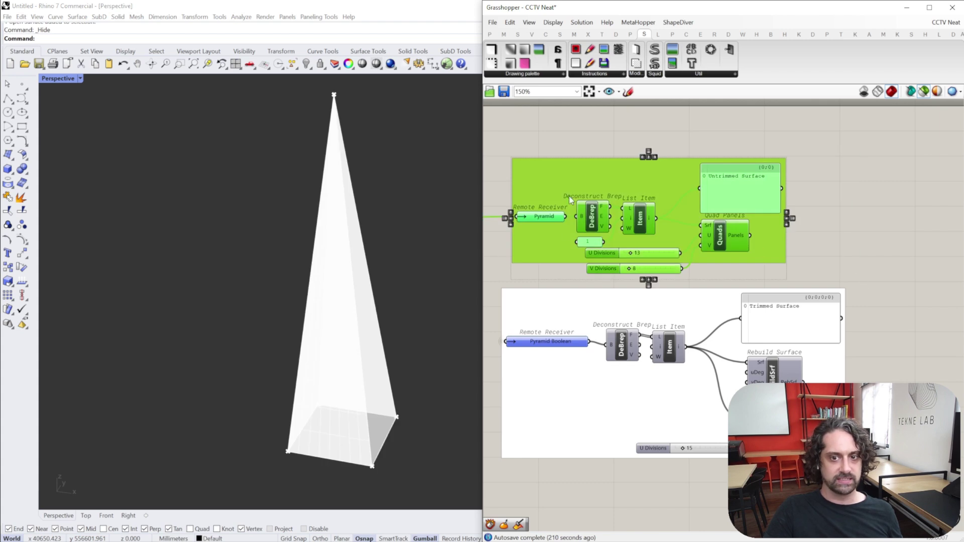
click(556, 216)
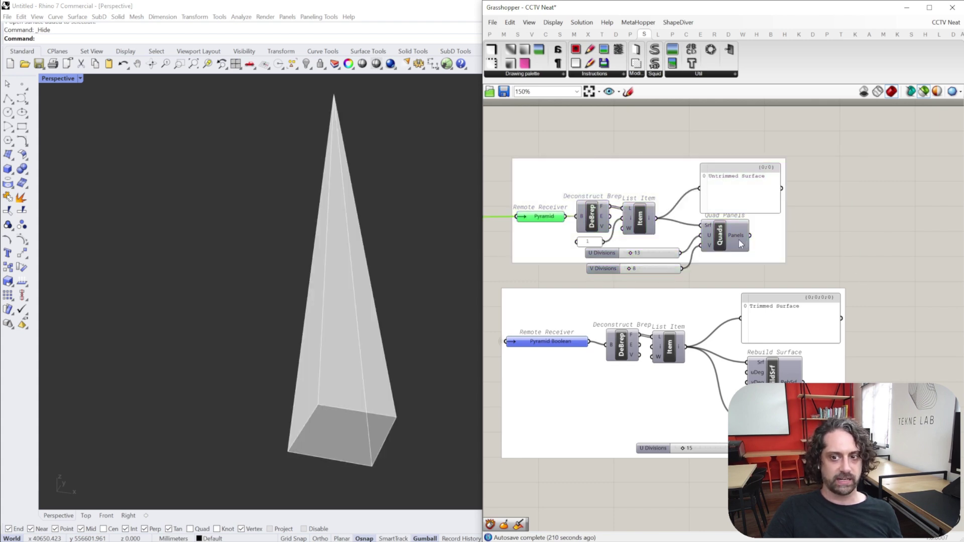
shift+click(720, 240)
- In the trimmed-surface test group, preview the full Pyramid Boolean and isolate its List Item face
right_drag(704, 264, 707, 185)
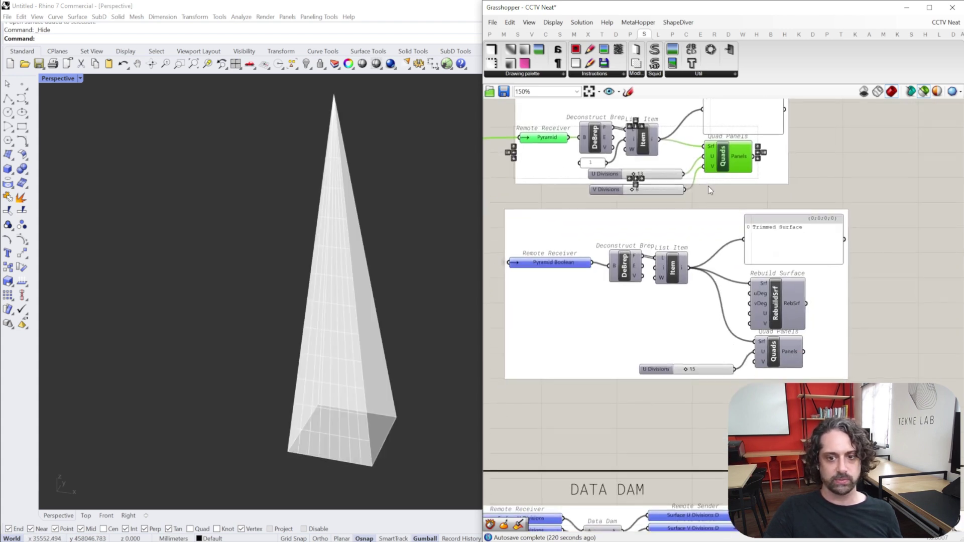
click(554, 266)
right_drag(348, 360, 327, 233)
scroll(319, 230, up, 8)
right_drag(699, 247, 695, 206)
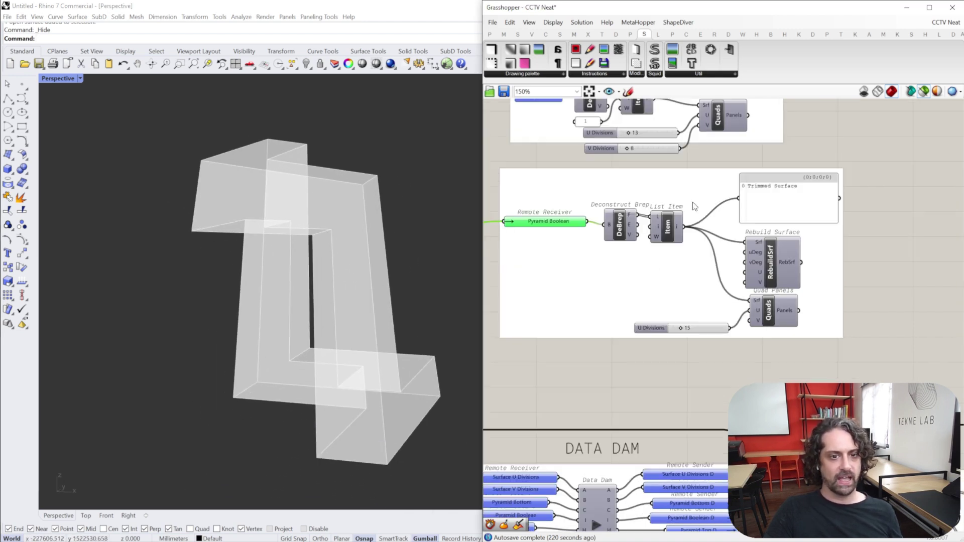
click(671, 227)
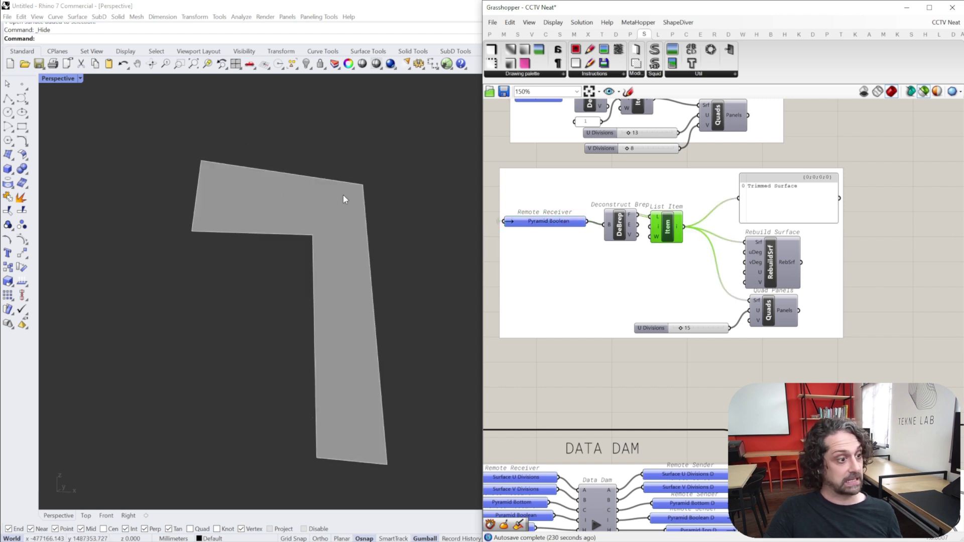
scroll(673, 184, up, 3)
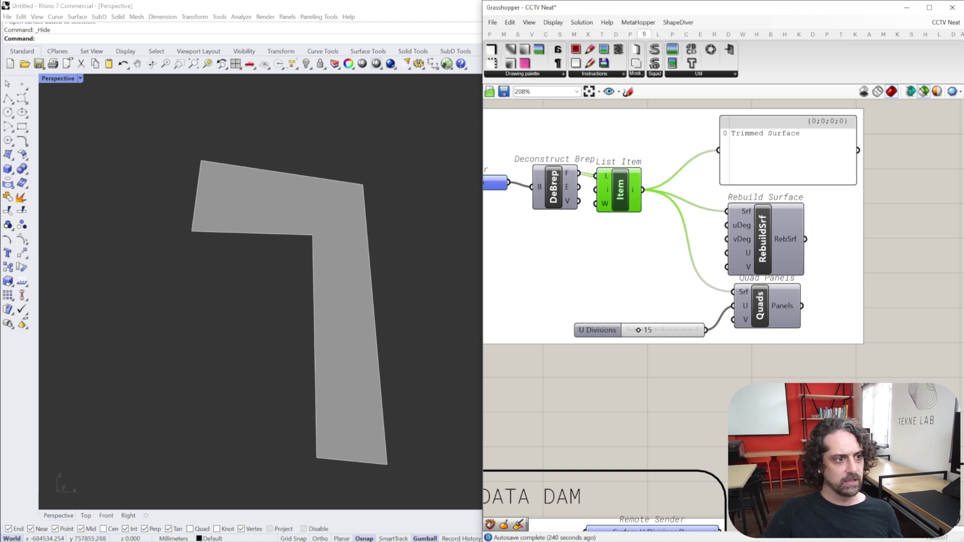
- Mark crosses over the empty areas beneath and above the L-shaped trimmed face, and clear the annotations
drag(275, 274, 183, 388)
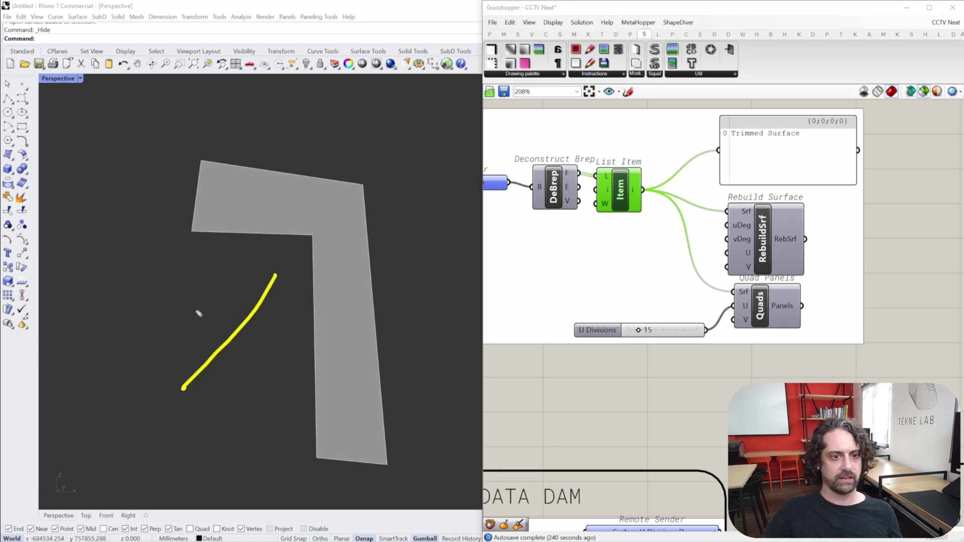
drag(195, 309, 250, 385)
drag(323, 65, 282, 118)
drag(282, 78, 322, 148)
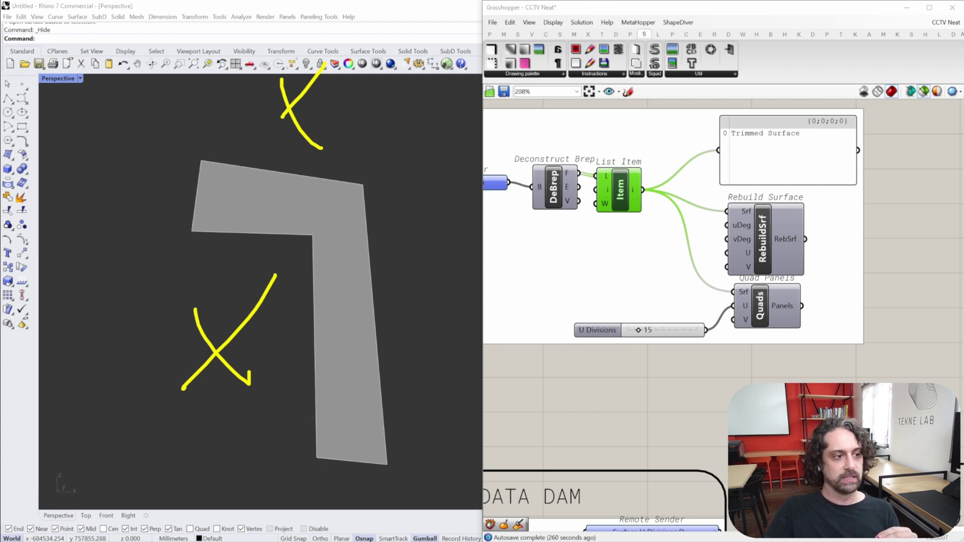
key(Escape)
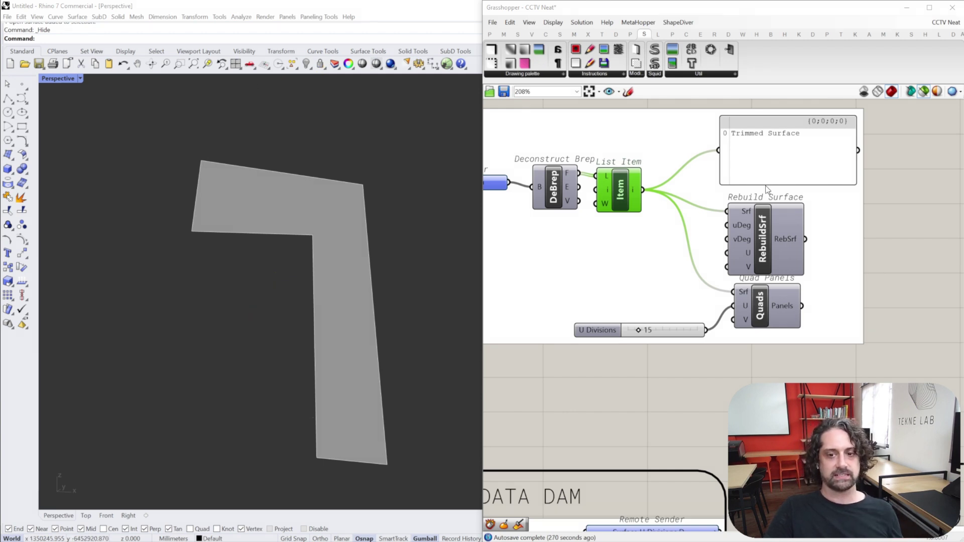
- Examine the text panel fed by List Item in the trimmed-surface test group
right_drag(527, 173, 630, 203)
right_drag(839, 176, 790, 177)
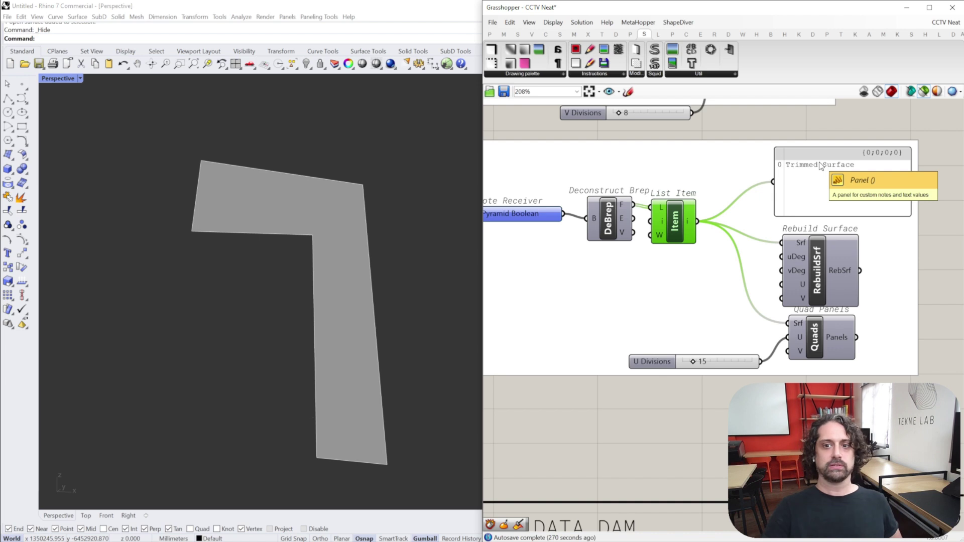
- Compare the List Item face of the untrimmed-surface group with the List Item face of the trimmed-surface group
right_drag(700, 150, 730, 288)
click(663, 182)
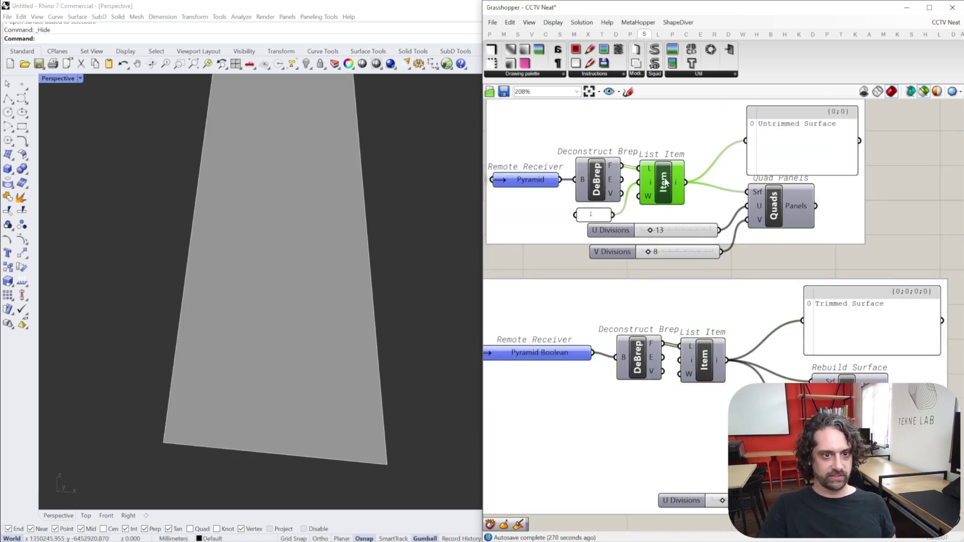
right_drag(806, 286, 809, 230)
click(707, 303)
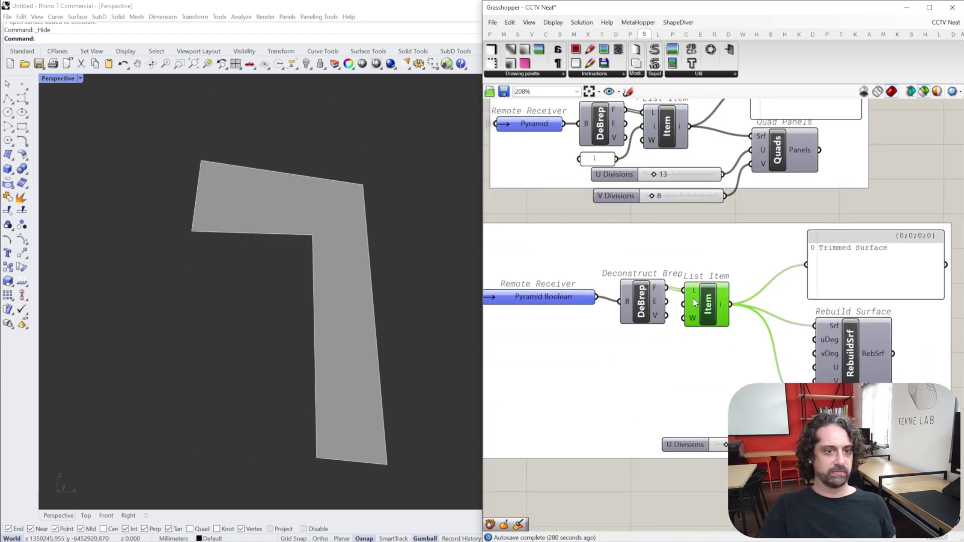
right_drag(787, 319, 680, 238)
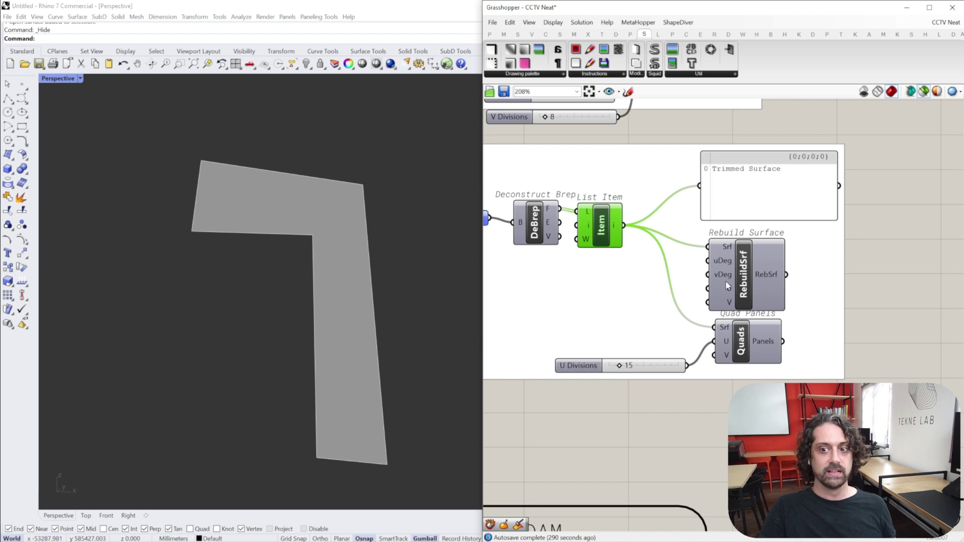
- Compare the Rebuild Surface result with the L-shaped List Item face in the trimmed-surface group
scroll(728, 254, up, 3)
click(670, 251)
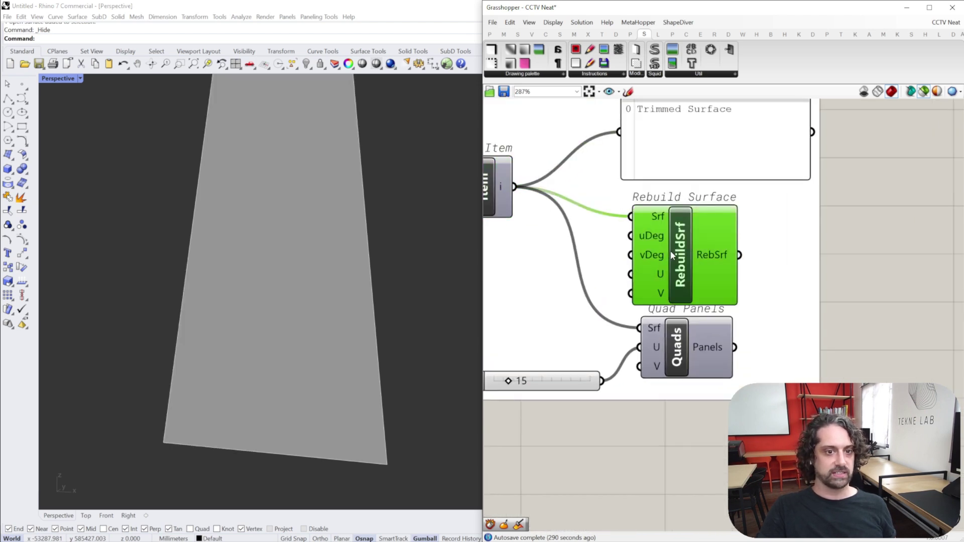
scroll(670, 251, down, 3)
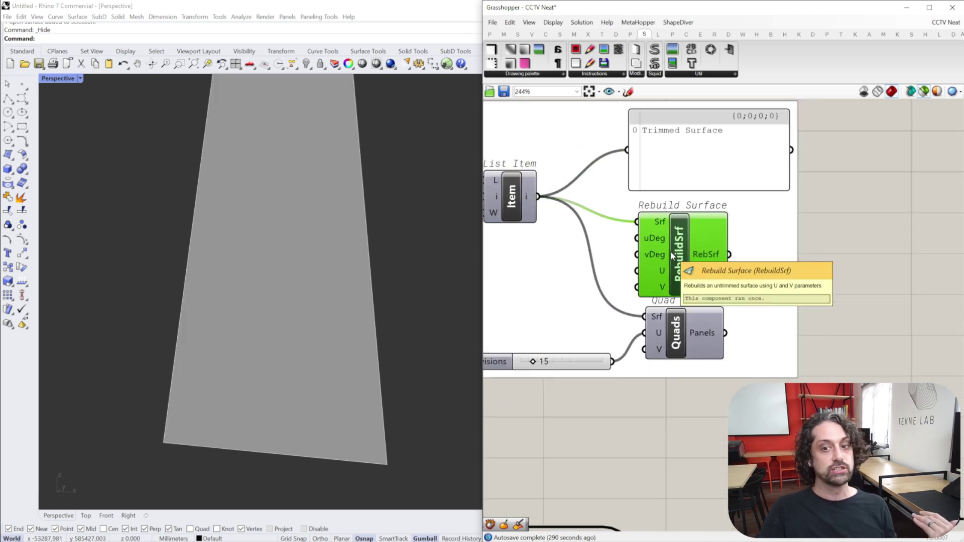
right_drag(742, 230, 783, 243)
scroll(778, 231, up, 3)
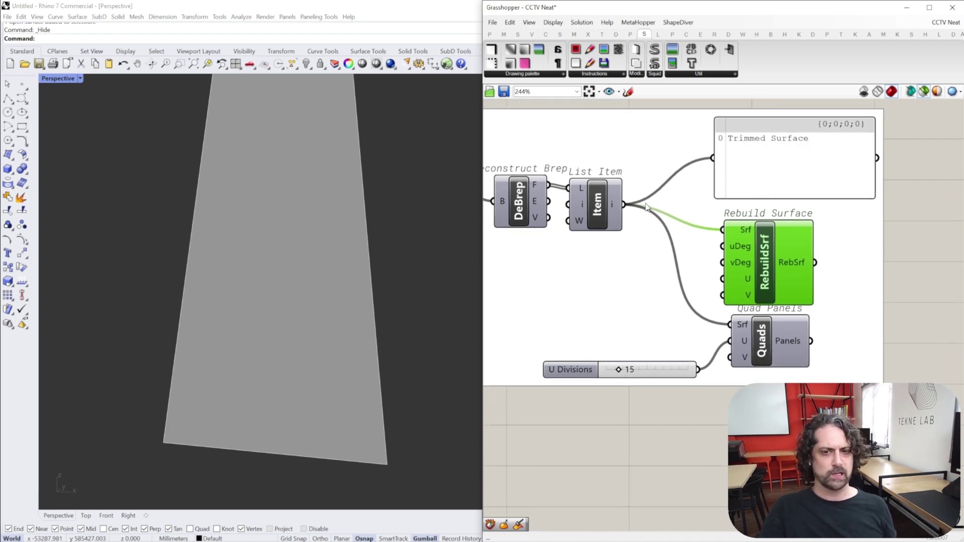
click(600, 213)
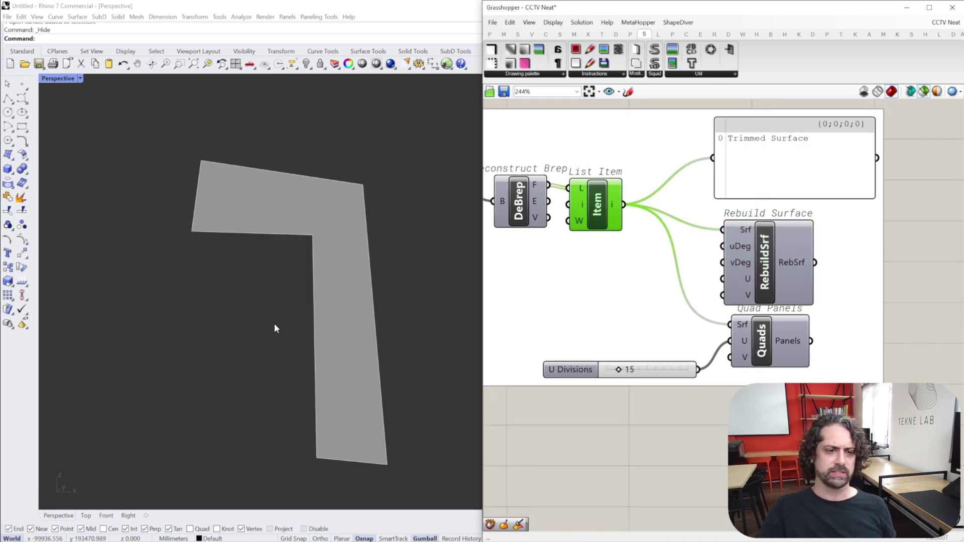
click(752, 271)
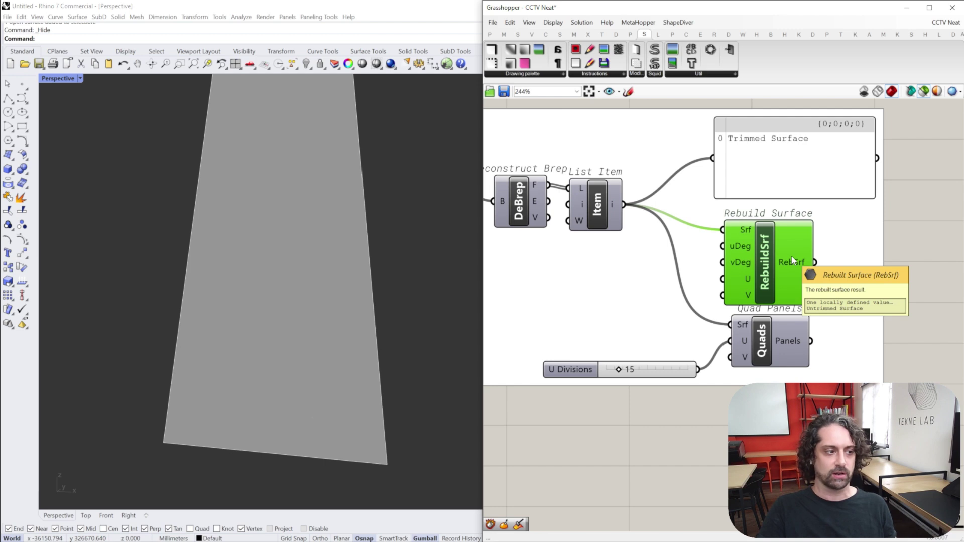
scroll(757, 238, down, 2)
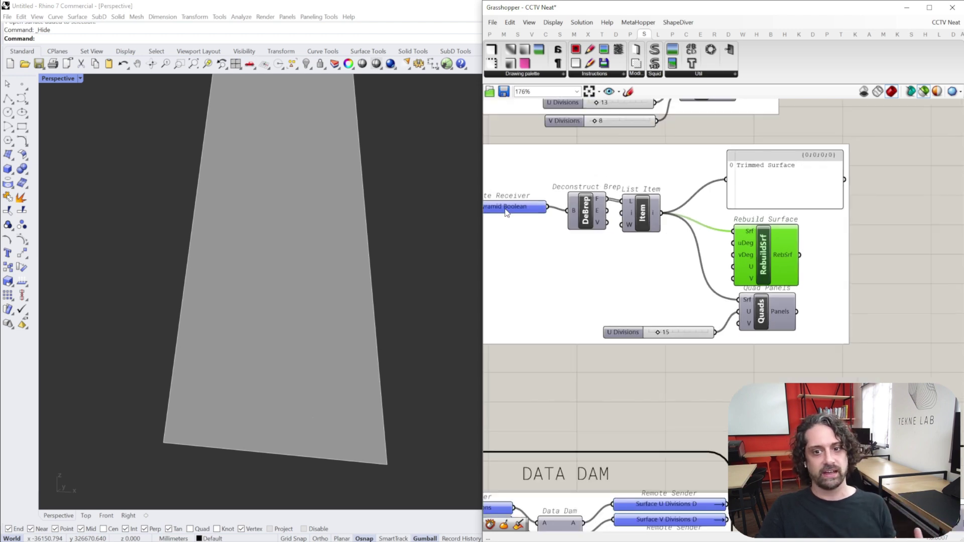
- Reposition the trimmed-surface group's List Item component slightly lower than Deconstruct Brep
click(646, 213)
drag(646, 214, 658, 214)
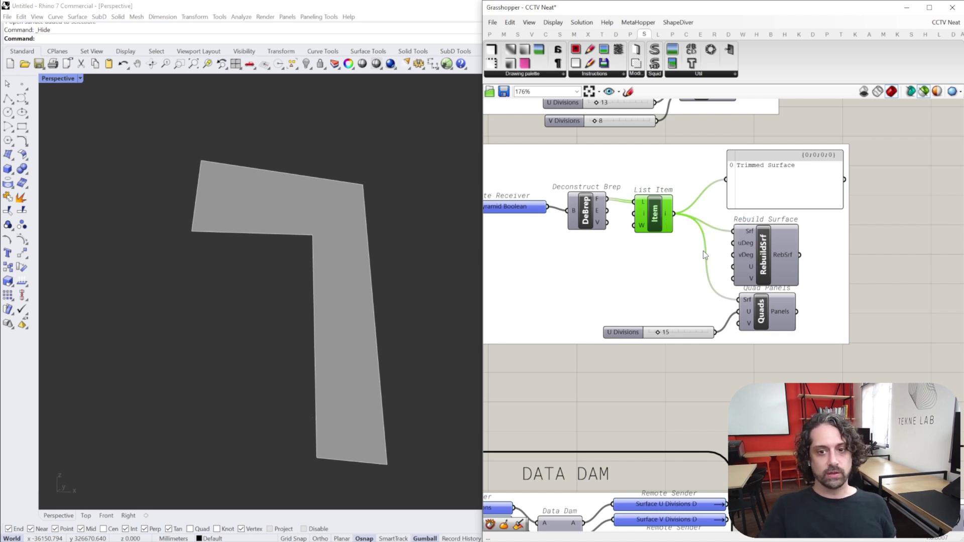
scroll(647, 213, up, 1)
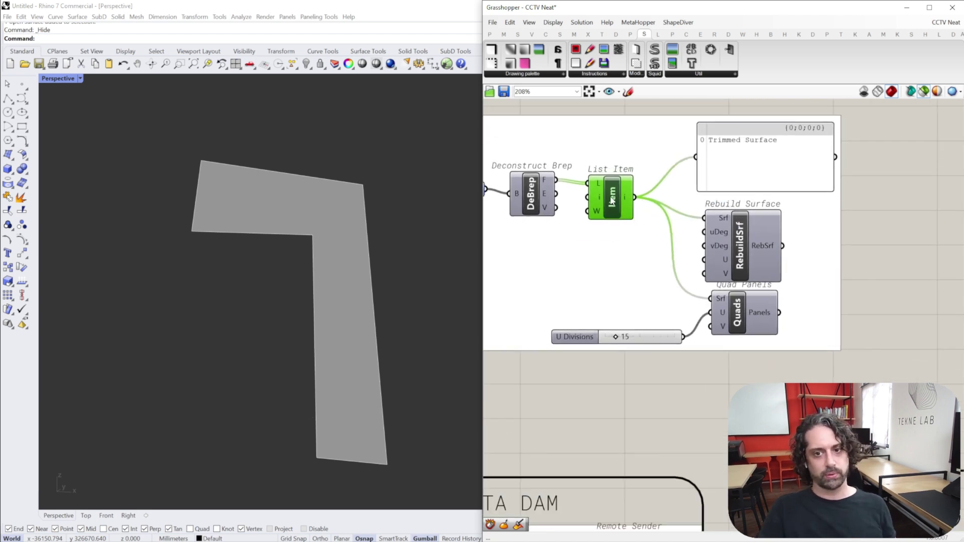
drag(612, 201, 600, 224)
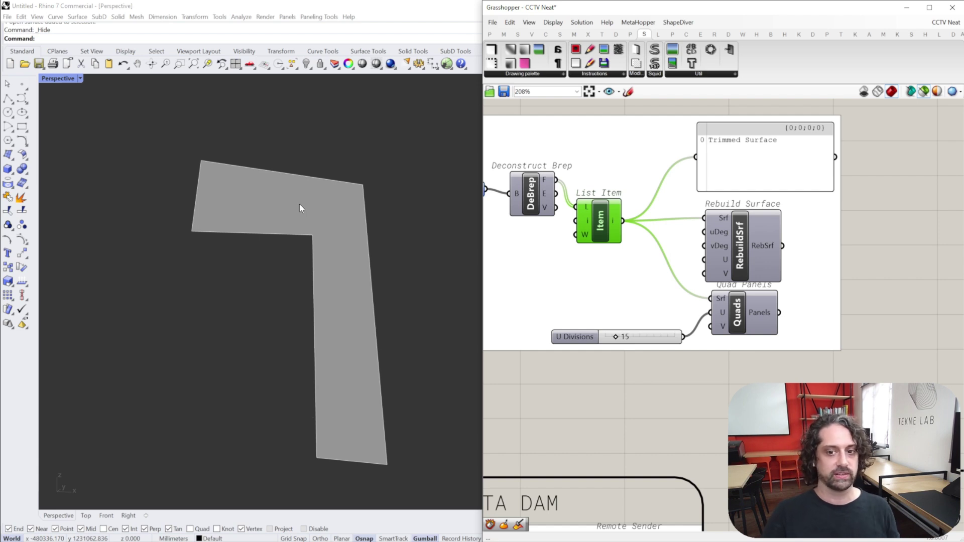
- Preview the Quad Panels output of the trimmed-surface group over its full height
right_drag(673, 179, 700, 231)
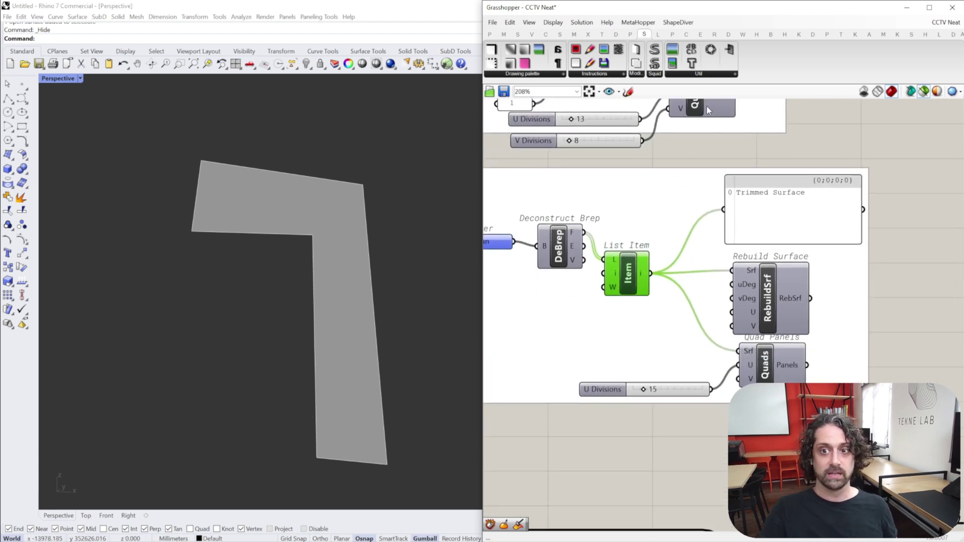
right_drag(781, 342, 767, 316)
click(778, 277)
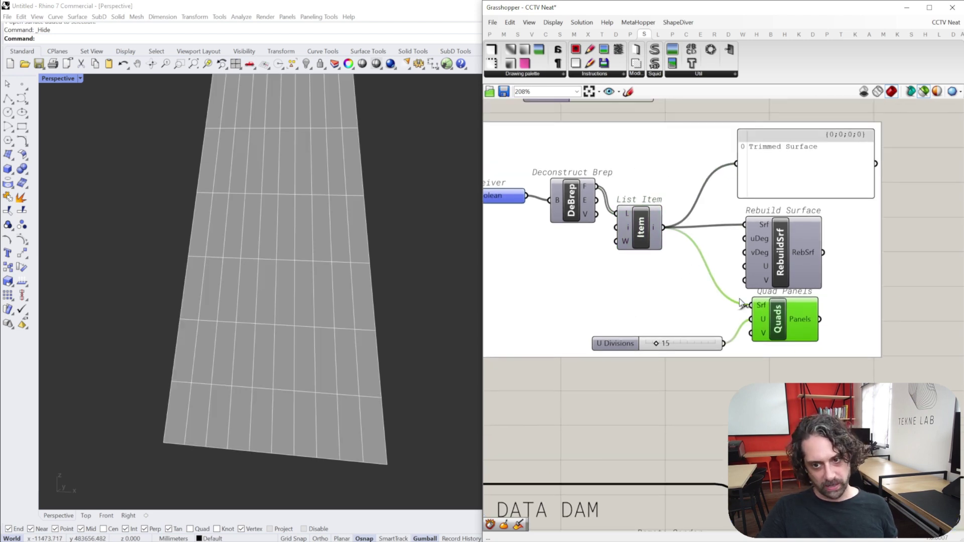
right_drag(351, 280, 318, 305)
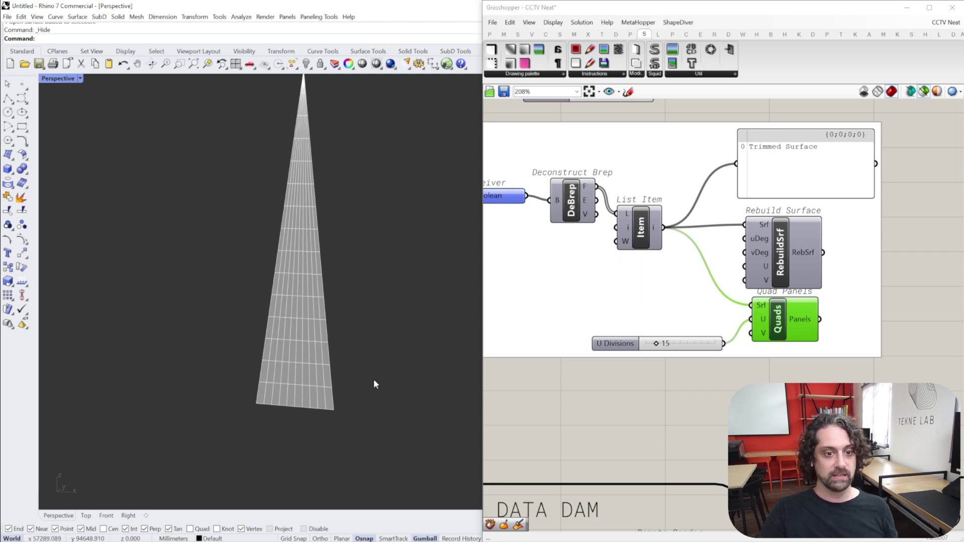
right_drag(748, 280, 689, 253)
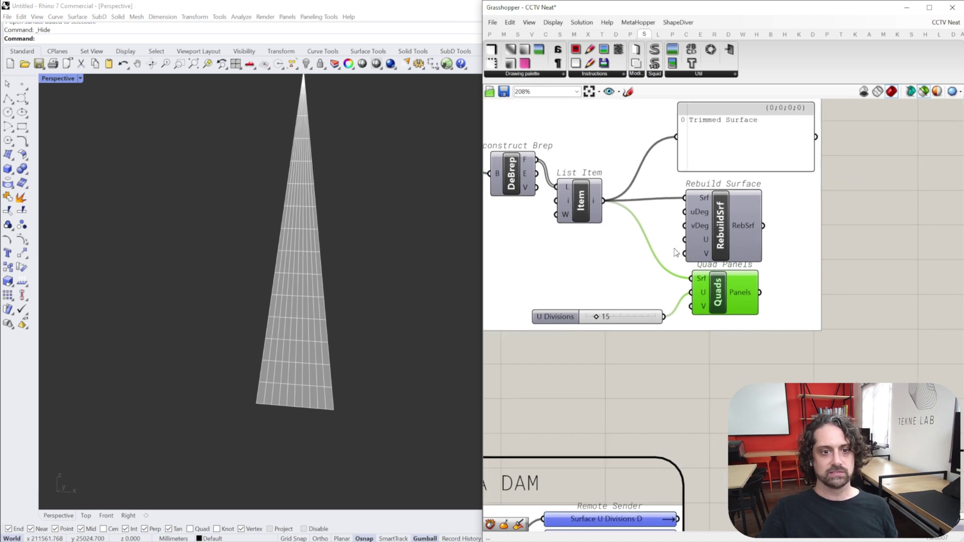
- Preview the trimmed List Item face together with its Quad Panels and inspect how they overlap
click(572, 203)
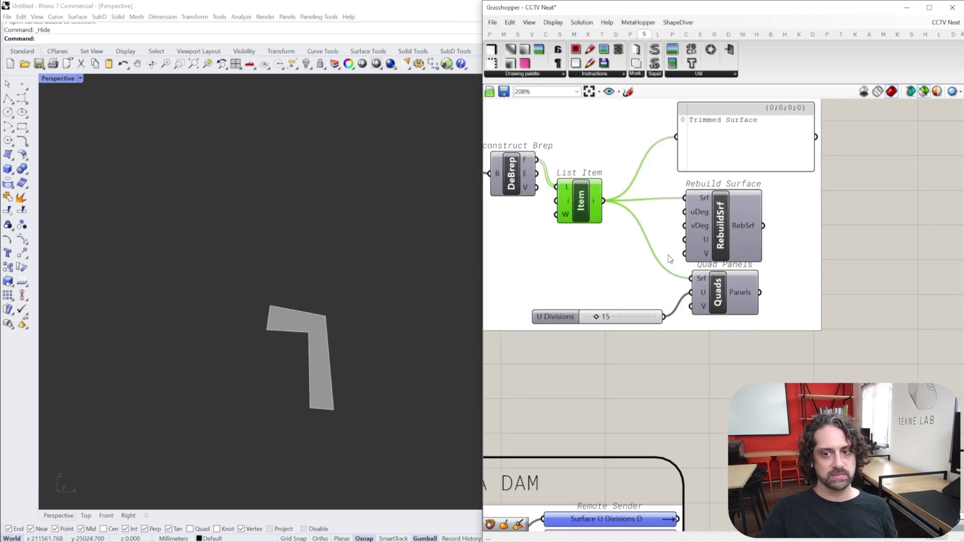
shift+click(717, 301)
scroll(236, 352, up, 6)
shift+right_drag(282, 309, 164, 260)
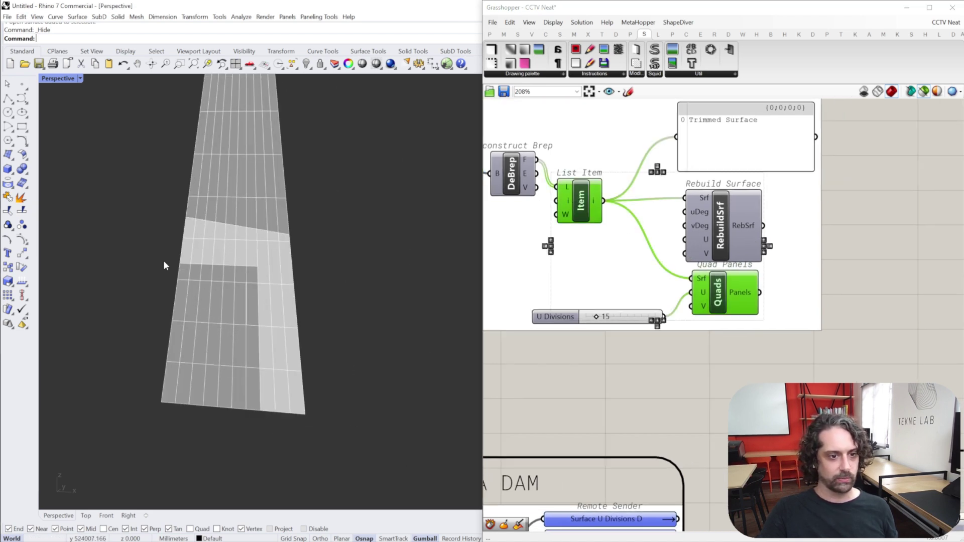
scroll(164, 260, up, 2)
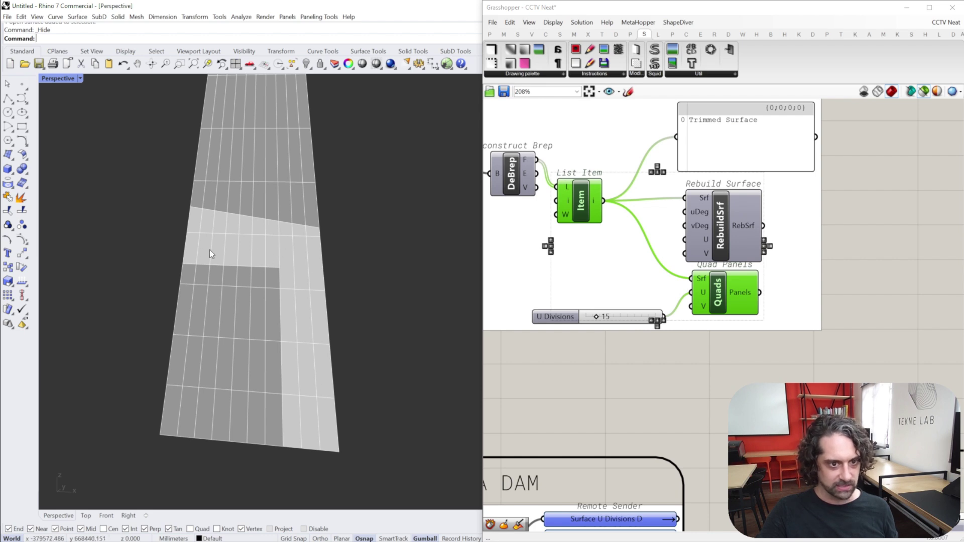
scroll(322, 336, down, 5)
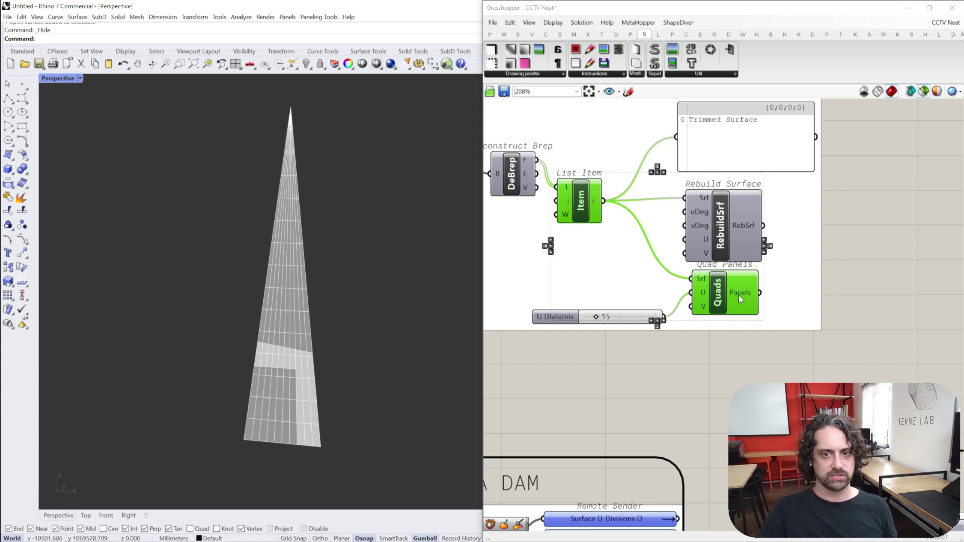
- Bring both surface test groups into view and isolate the trimmed List Item face in the preview
scroll(738, 294, down, 3)
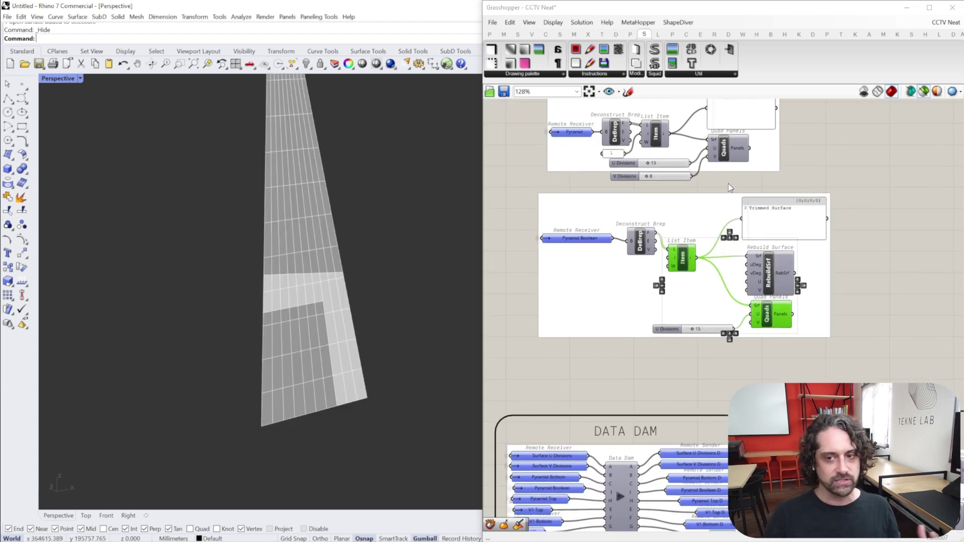
scroll(728, 182, up, 2)
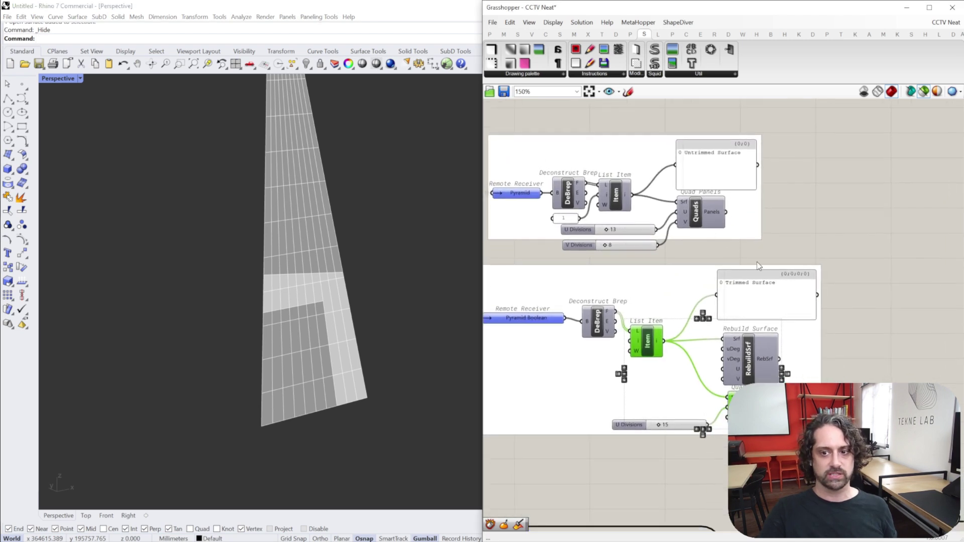
click(767, 289)
click(642, 346)
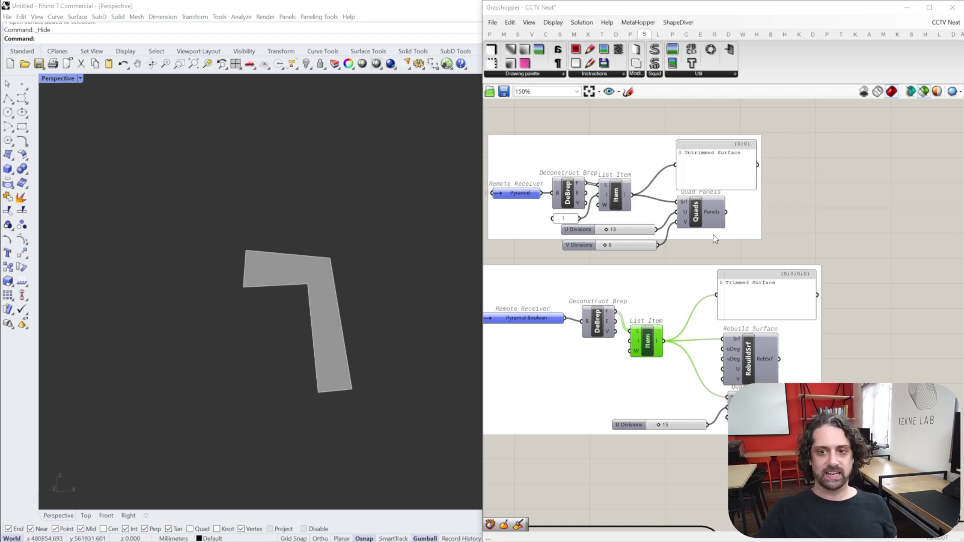
- Preview the full Pyramid with the untrimmed-surface group's Quad Panels and inspect the panelled face
middle_click(783, 194)
click(519, 196)
right_drag(580, 245, 630, 235)
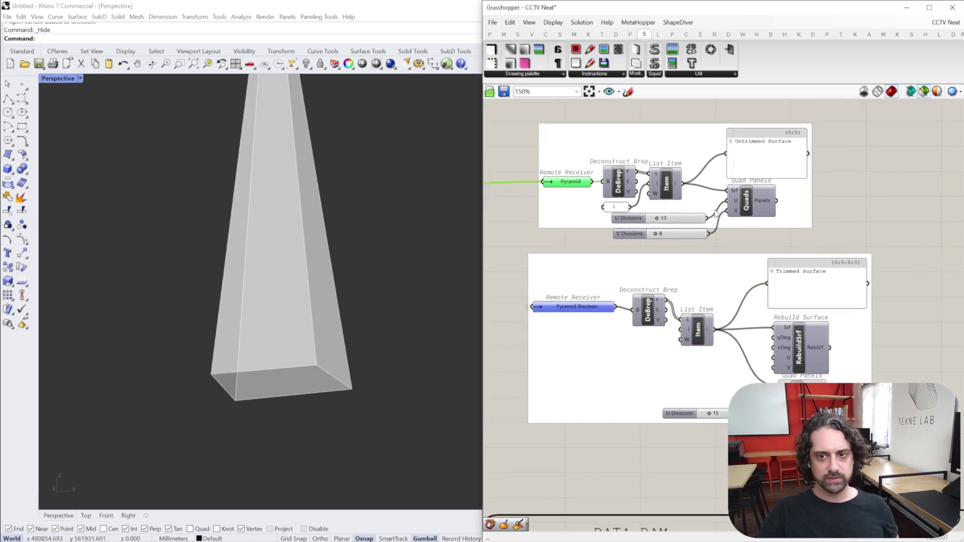
click(752, 205)
right_drag(361, 350, 299, 325)
scroll(728, 317, down, 2)
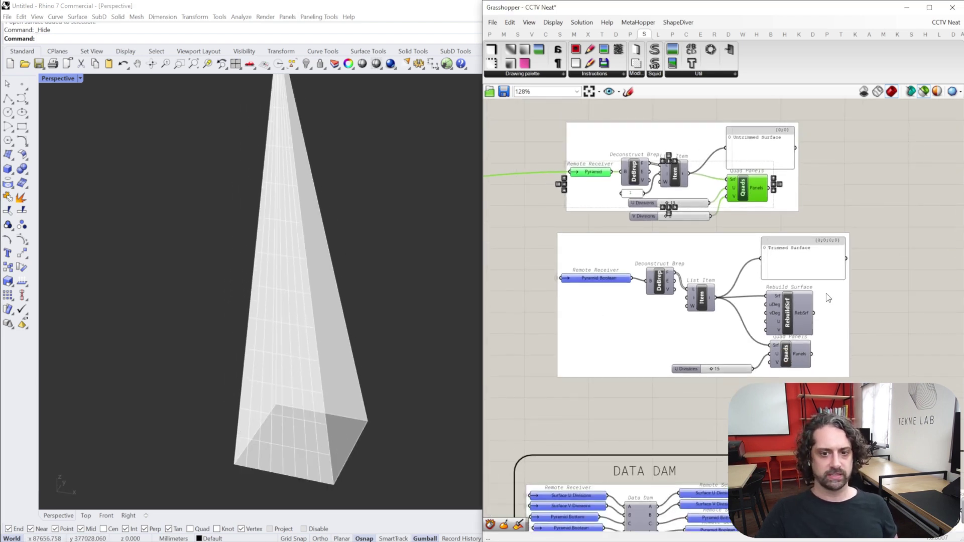
- Preview the Pyramid Boolean sender in the Main Geo Boolean group and inspect the tower form from several angles
right_drag(799, 308, 811, 143)
scroll(811, 143, down, 3)
scroll(749, 285, up, 4)
right_drag(797, 257, 716, 243)
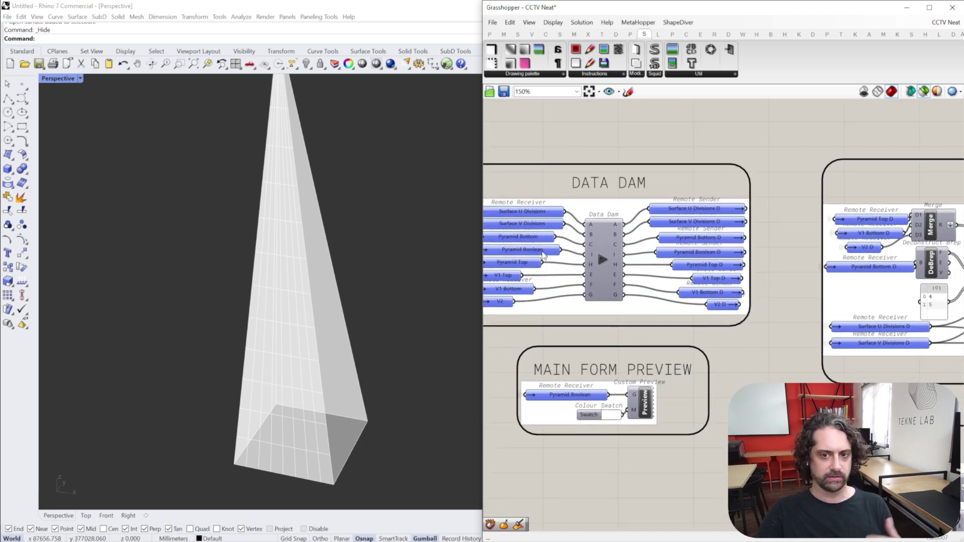
right_drag(542, 255, 724, 252)
click(601, 213)
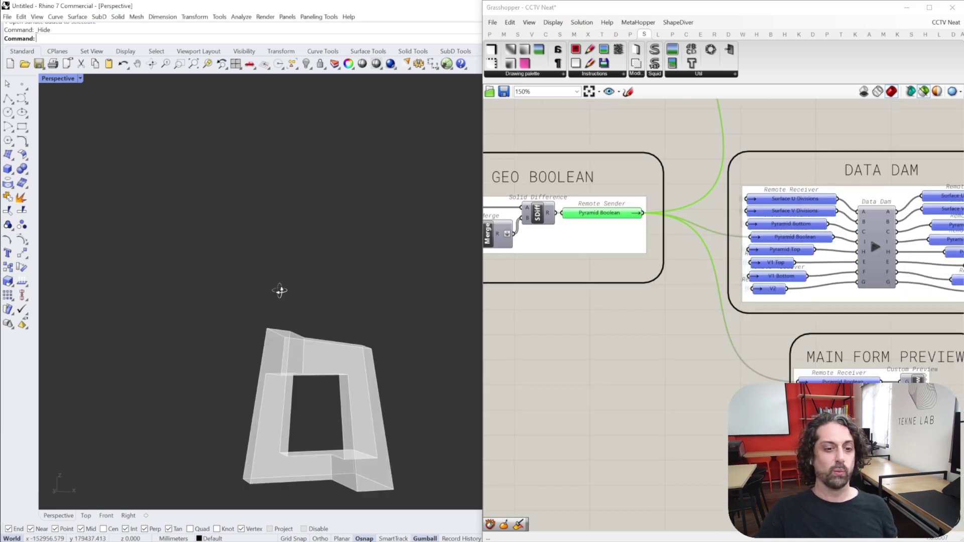
right_drag(280, 290, 322, 377)
shift+right_drag(322, 377, 262, 254)
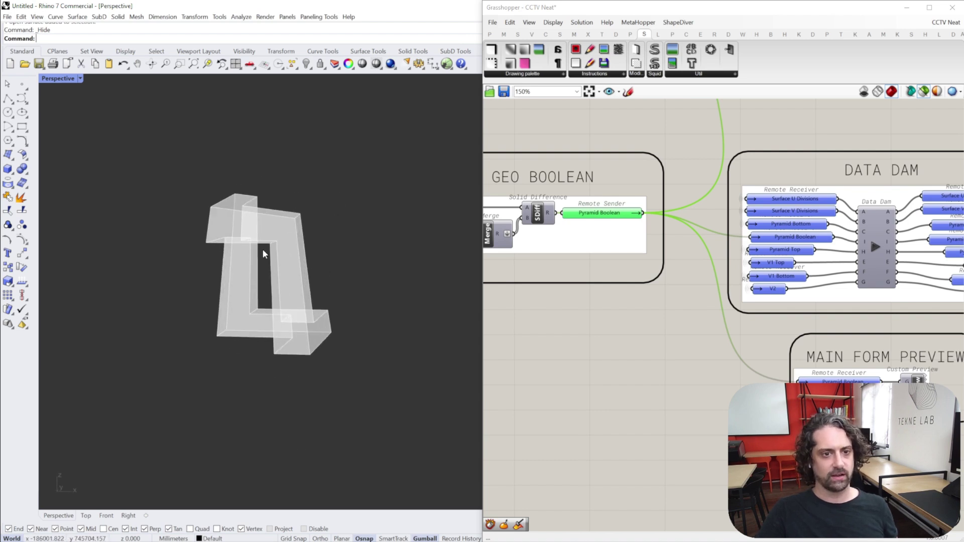
scroll(265, 253, up, 3)
right_drag(217, 322, 316, 236)
right_drag(387, 238, 405, 290)
- In the Outer Panelling group, preview the Diamond Panels together with the Quad Panels on the whole pyramid
scroll(706, 268, down, 5)
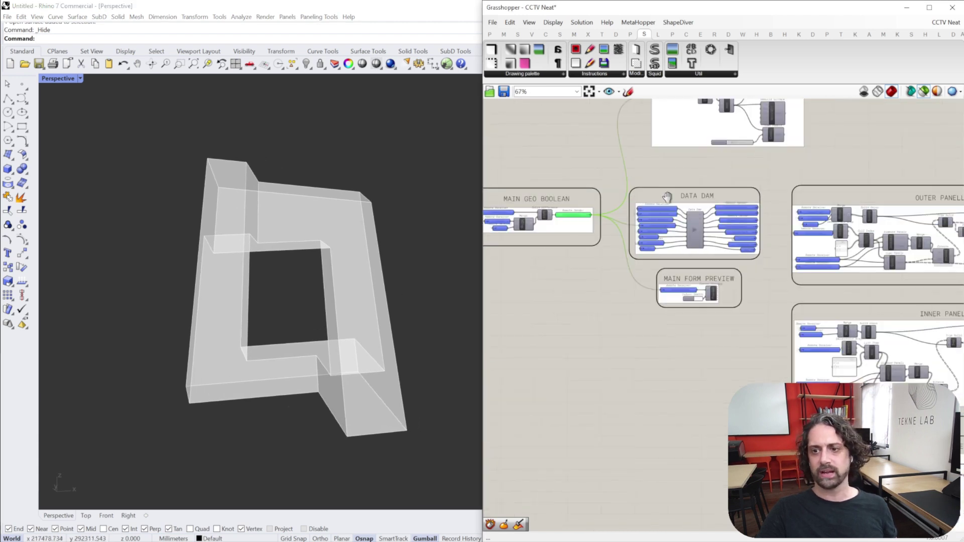
scroll(854, 240, up, 5)
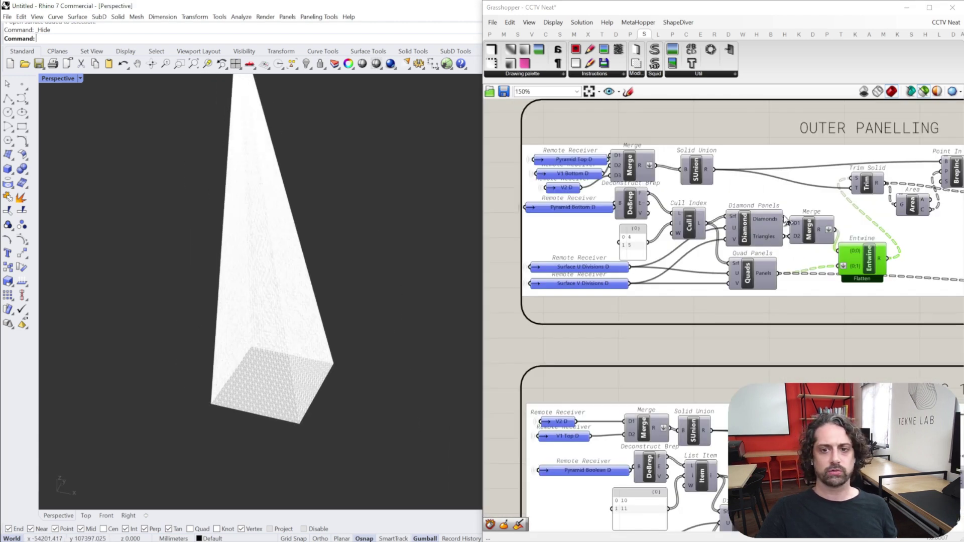
click(753, 232)
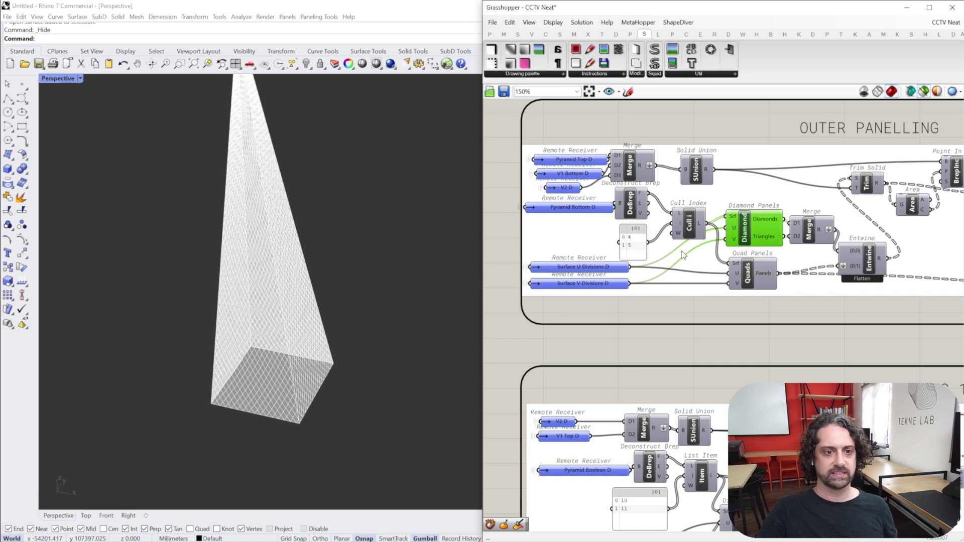
shift+click(741, 275)
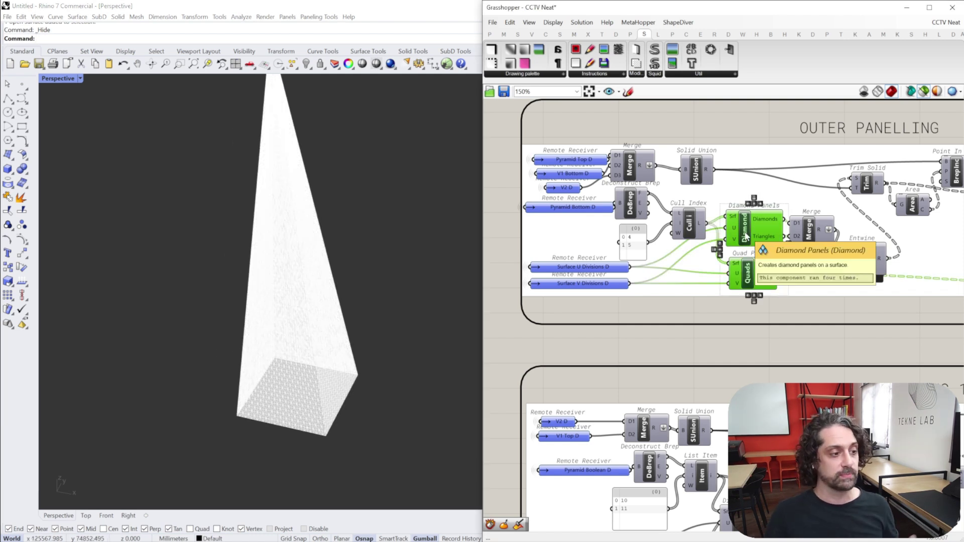
right_drag(291, 366, 290, 325)
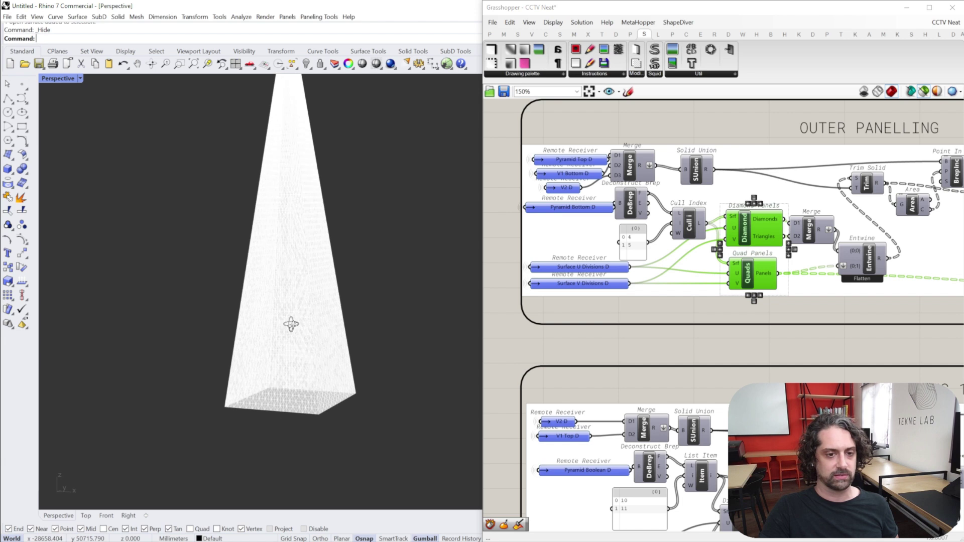
- Preview the DIA 1 and Rec 1 senders together at the end of the Outer Panelling group
right_drag(835, 221, 640, 239)
right_drag(674, 298, 555, 299)
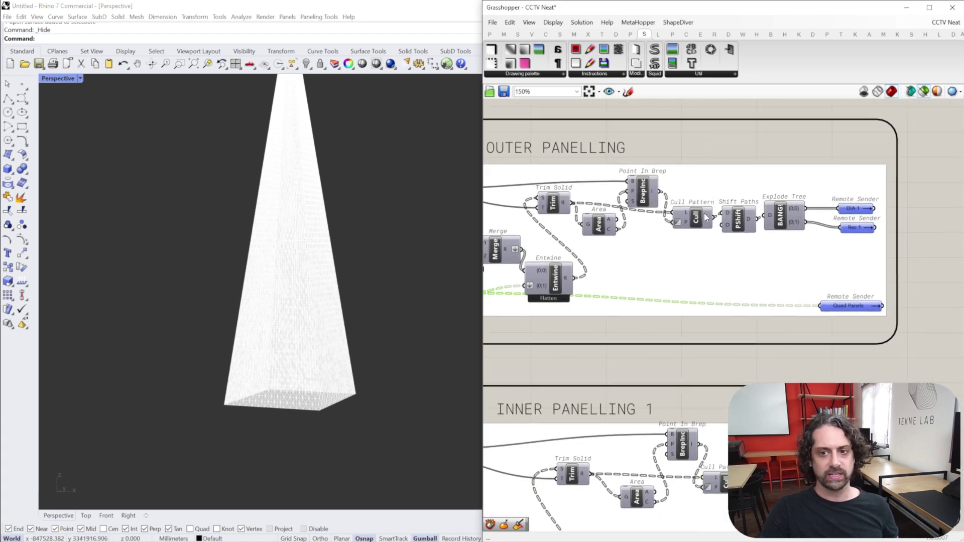
click(856, 209)
shift+click(860, 230)
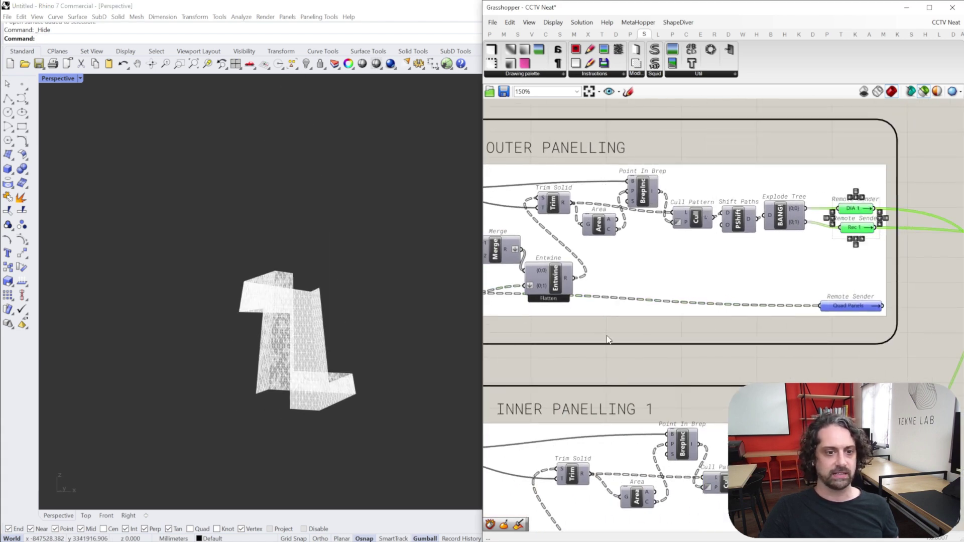
- Inspect the panels trimmed to the tower around its upper corner and opening from several angles
scroll(266, 352, up, 10)
right_drag(321, 301, 399, 264)
scroll(273, 206, down, 4)
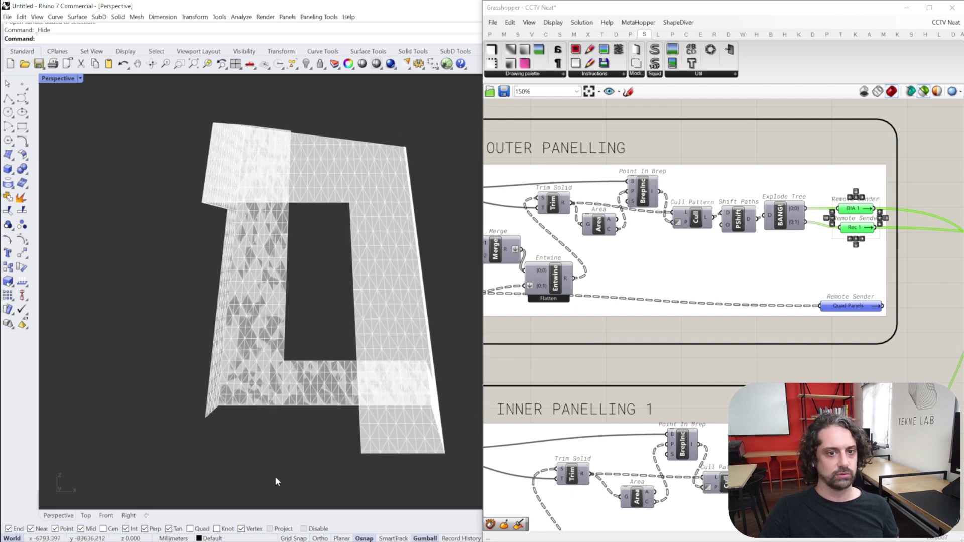
right_drag(372, 456, 330, 154)
scroll(249, 144, up, 7)
shift+right_drag(241, 140, 150, 122)
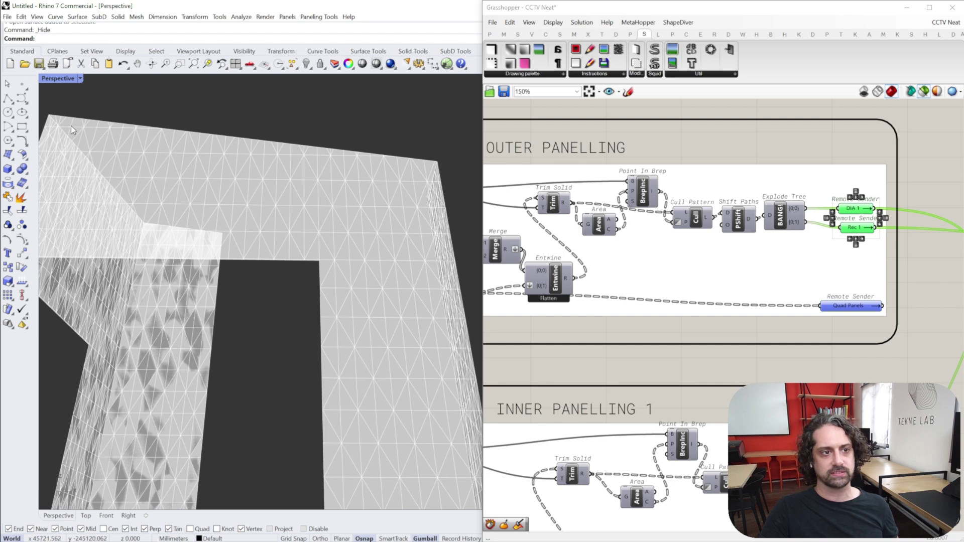
scroll(71, 122, down, 3)
shift+right_drag(74, 117, 98, 117)
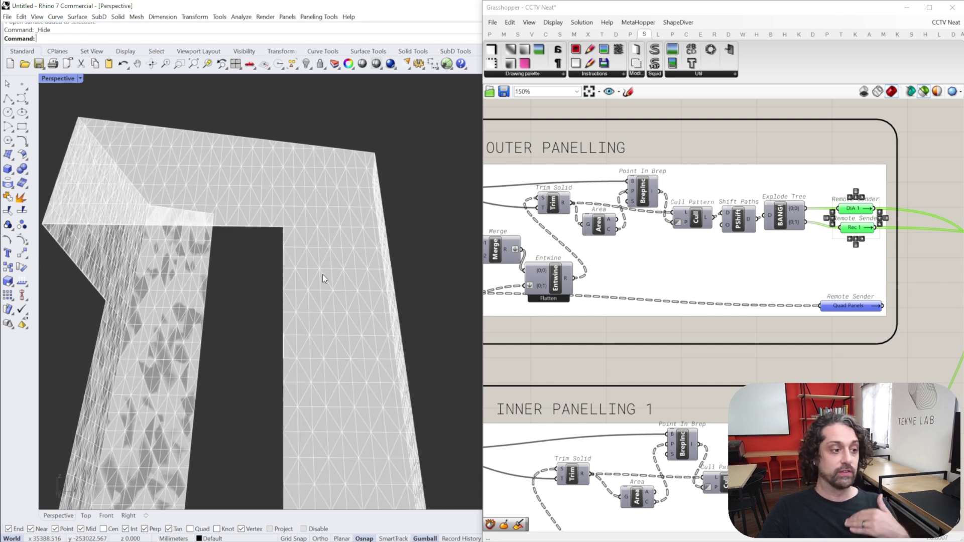
scroll(338, 256, down, 5)
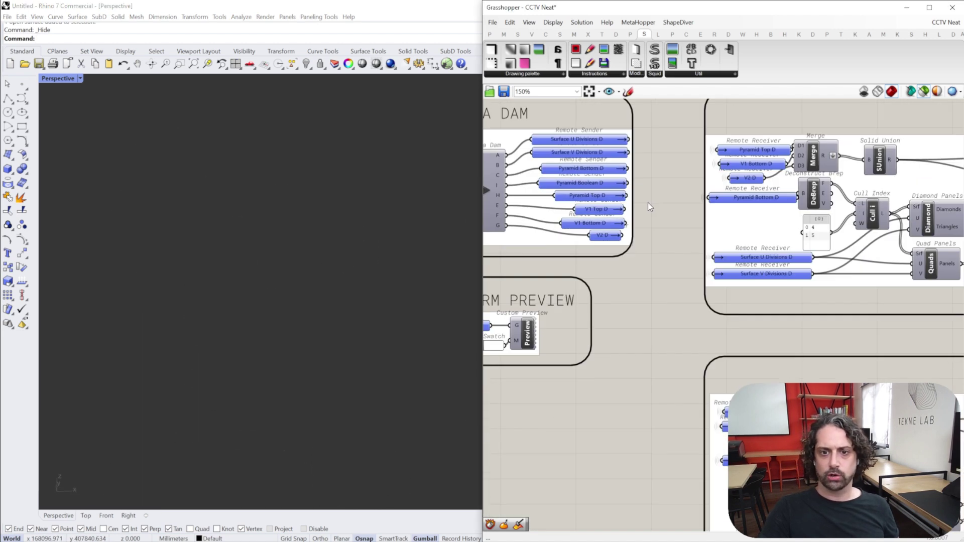
- Bake the Pyramid Boolean sender from the Main Geo Boolean group onto the Default layer
right_drag(648, 202, 743, 222)
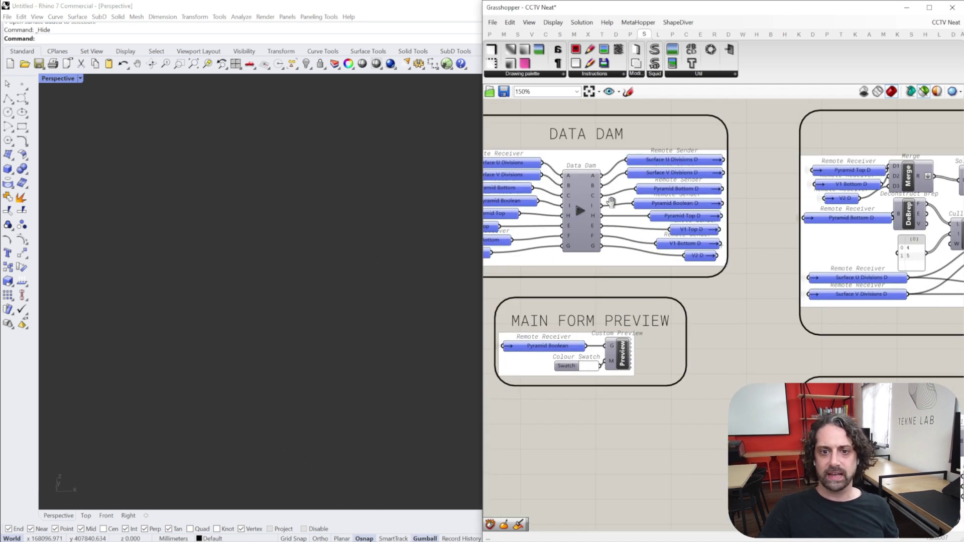
right_drag(611, 203, 643, 349)
right_drag(657, 217, 869, 162)
click(541, 271)
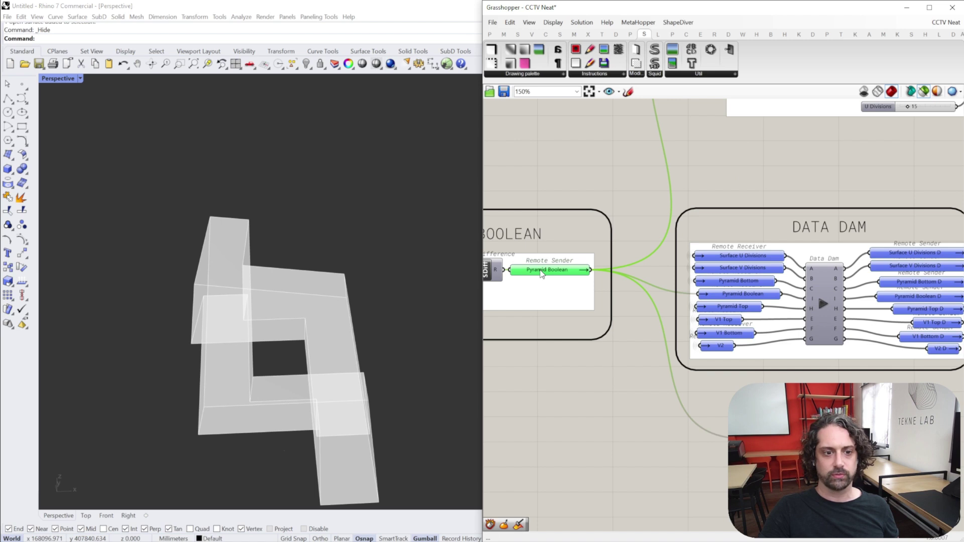
right_click(544, 277)
click(575, 312)
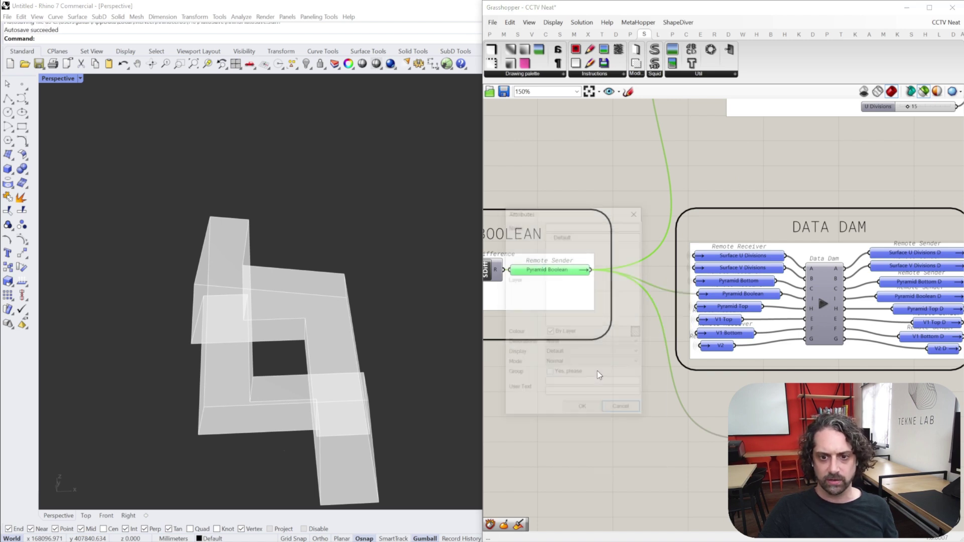
drag(557, 209, 573, 129)
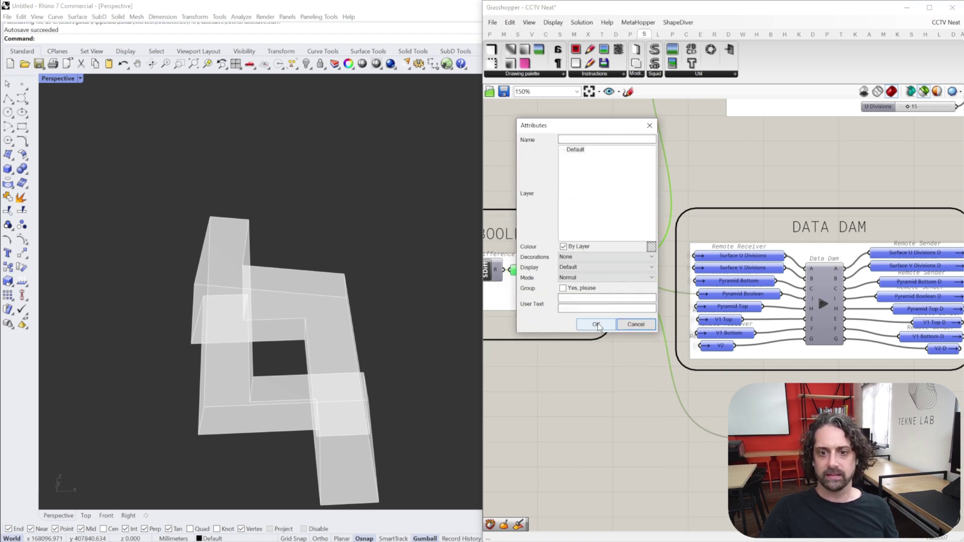
click(583, 322)
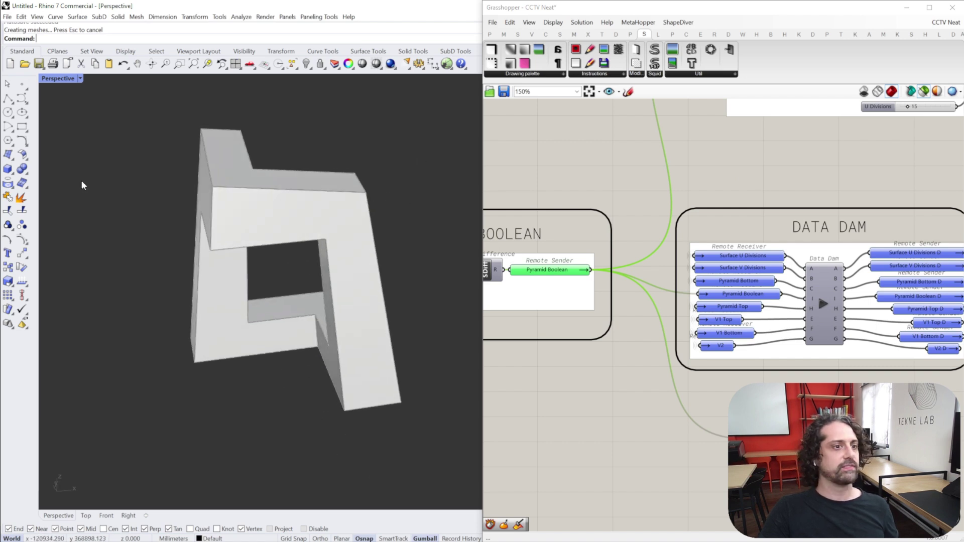
- Draw a corner-point surface spanning one full outer face of the baked tower, including its opening, and delete the baked tower solid
click(20, 170)
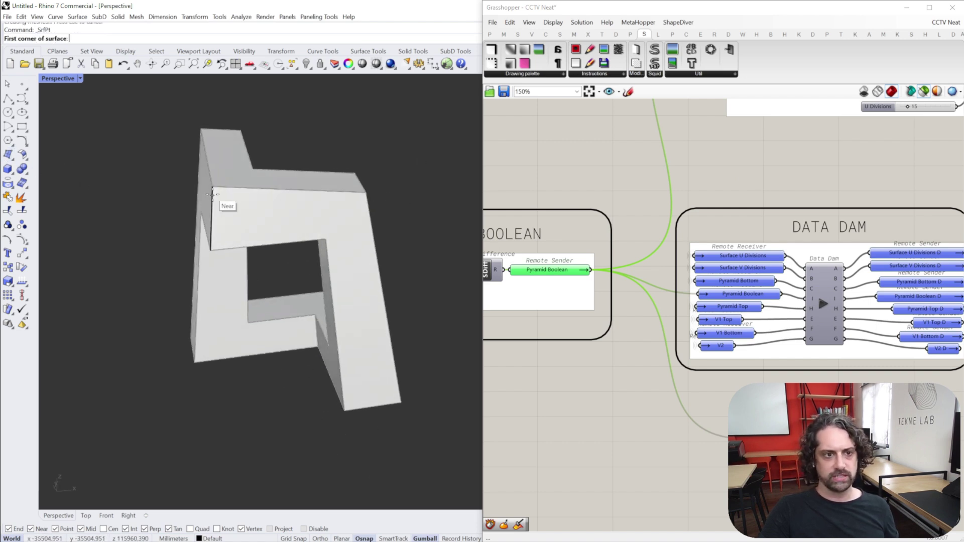
click(201, 129)
click(212, 186)
click(366, 192)
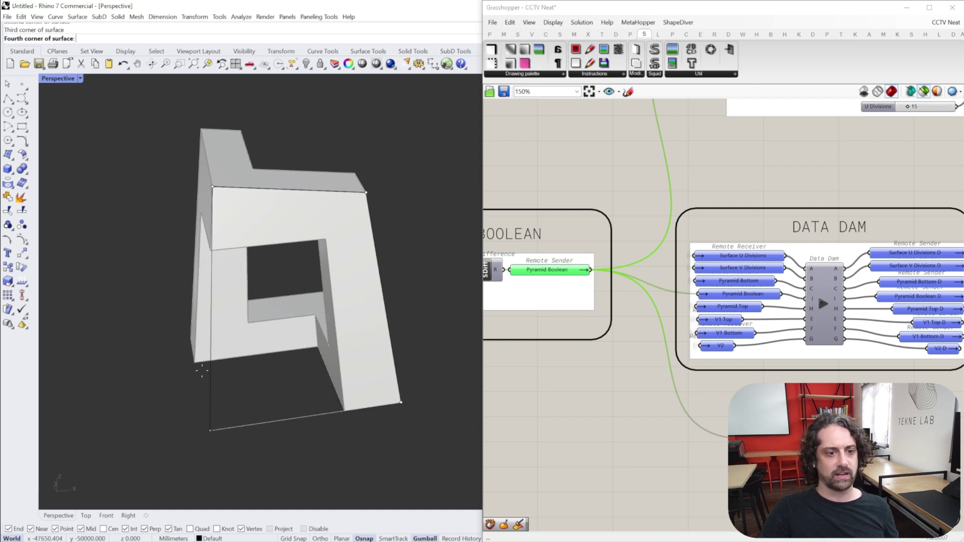
click(194, 360)
click(262, 370)
right_drag(262, 370, 308, 200)
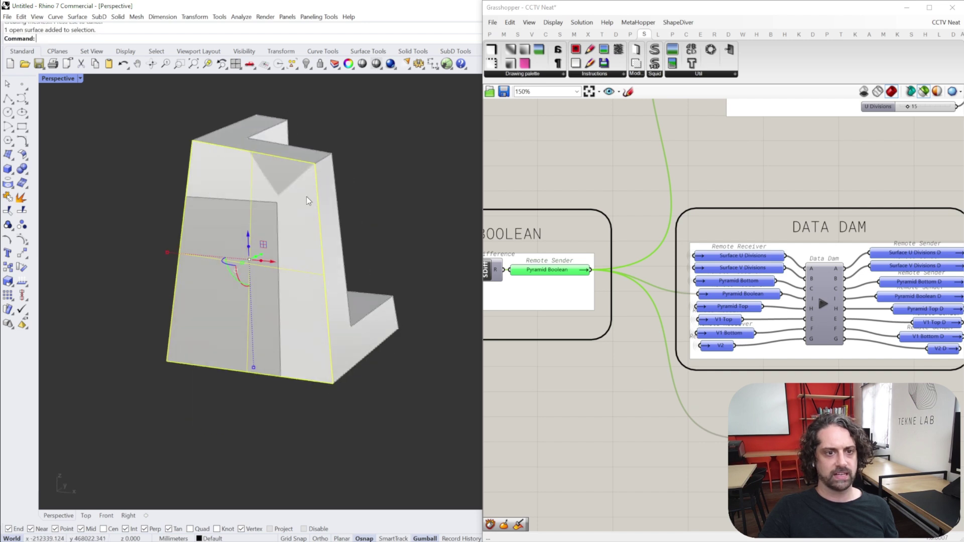
click(312, 155)
key(Delete)
- Add a Brep parameter above the untrimmed-surface group and reference the four-corner Rhino surface in it
right_drag(757, 301, 742, 339)
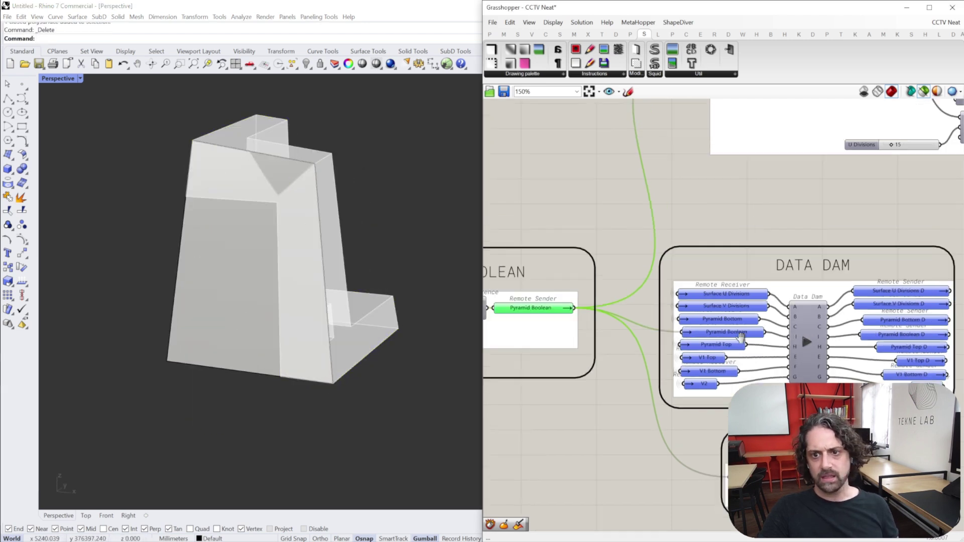
scroll(737, 339, down, 3)
right_drag(722, 152, 663, 286)
scroll(635, 194, up, 1)
scroll(639, 194, up, 1)
double_click(646, 184)
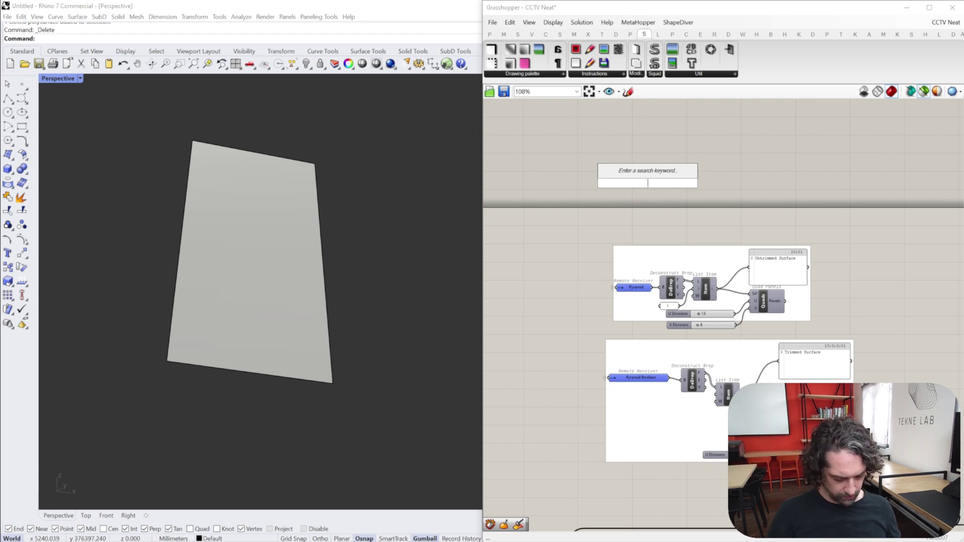
text(brep)
click(649, 172)
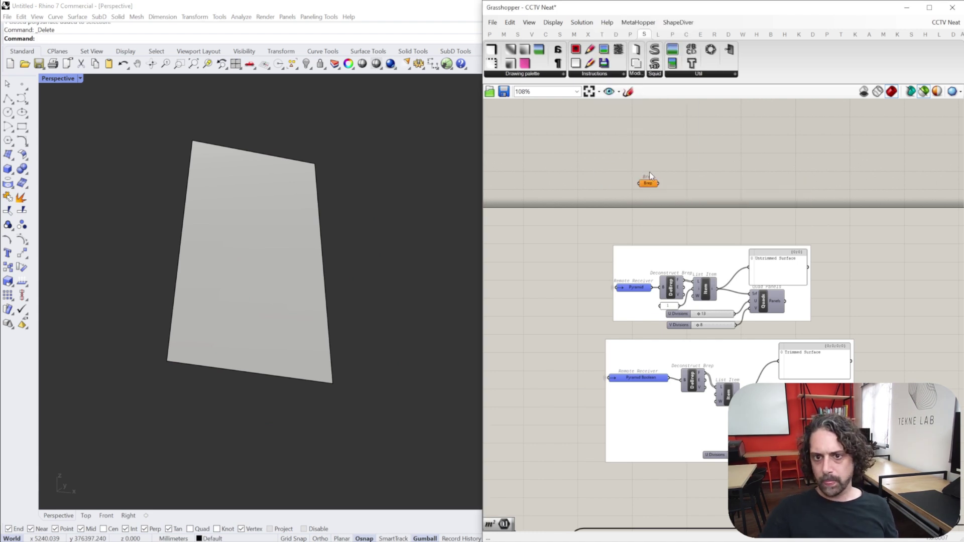
right_click(650, 185)
click(683, 300)
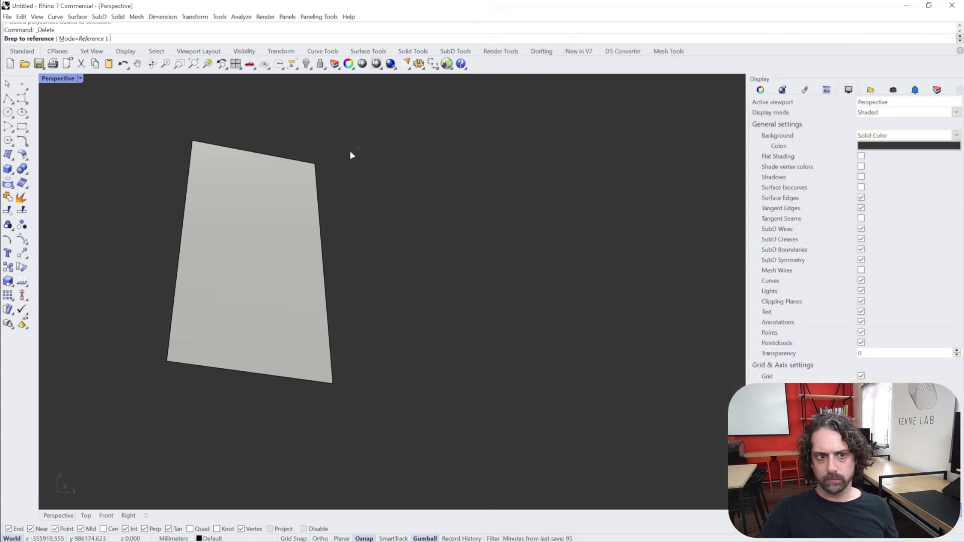
click(302, 186)
- Duplicate the untrimmed group's Quad Panels with its U and V Divisions sliders beside the Brep parameter and connect the Brep as the panelling surface
right_drag(708, 170, 688, 176)
scroll(715, 297, up, 3)
click(757, 316)
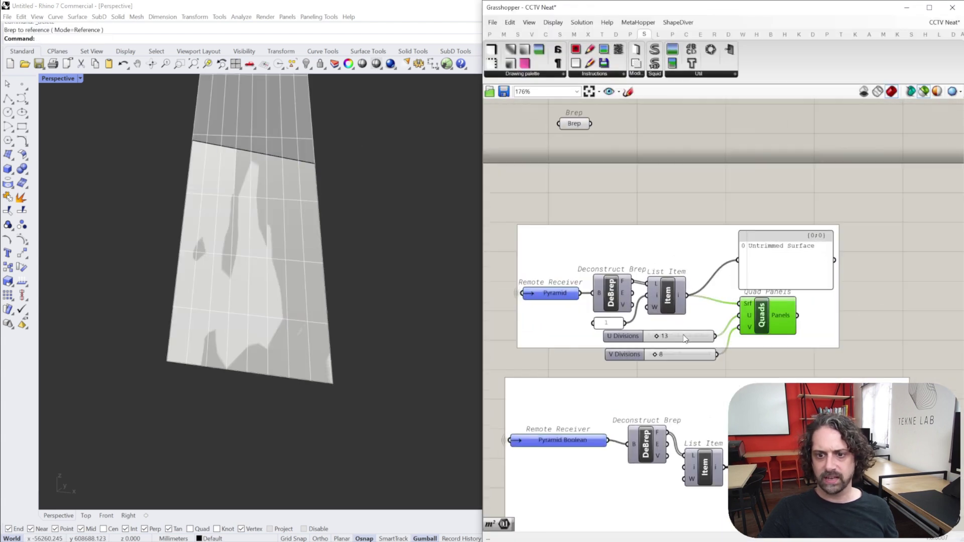
shift+click(684, 336)
shift+click(683, 356)
key(ctrl+c)
key(ctrl+v)
drag(765, 317, 736, 155)
right_drag(688, 114, 689, 176)
click(688, 176)
drag(721, 201, 719, 201)
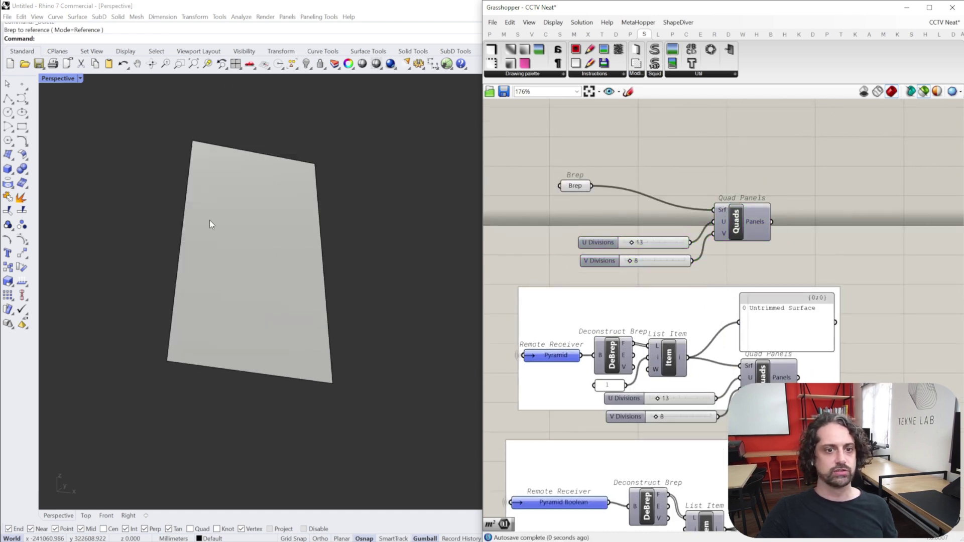
- Turn on the preview of the copied Quad Panels component and inspect the panelled four-corner surface
click(736, 217)
right_click(743, 163)
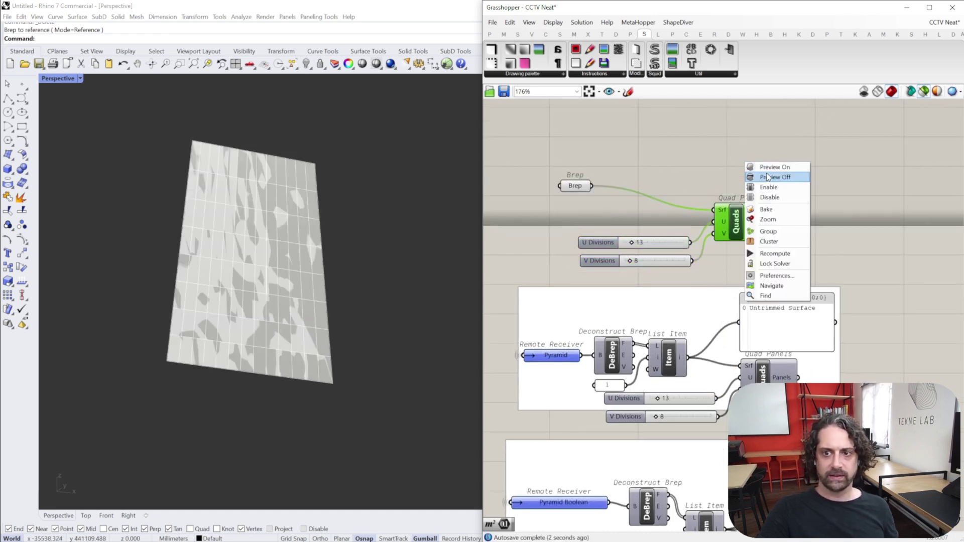
click(768, 170)
right_drag(748, 169, 795, 166)
right_drag(178, 254, 269, 180)
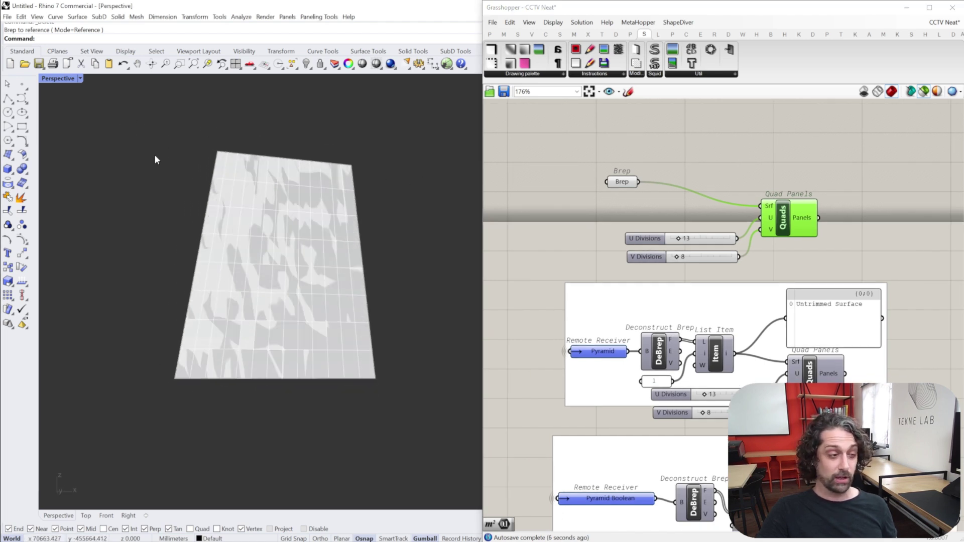
right_drag(174, 159, 302, 194)
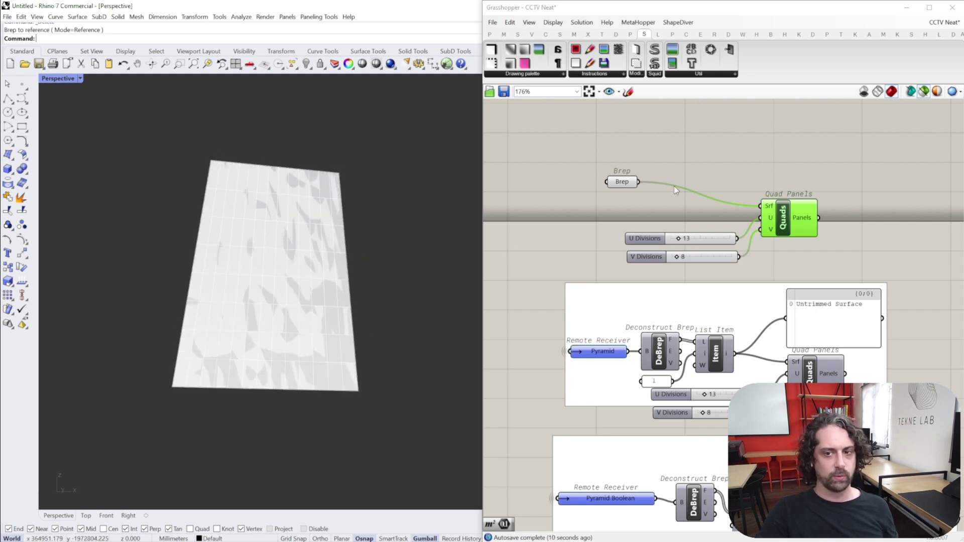
- Show the preview of all components and compare the copied Quad Panels grid with the tower's panelling around the opening
click(810, 183)
click(924, 92)
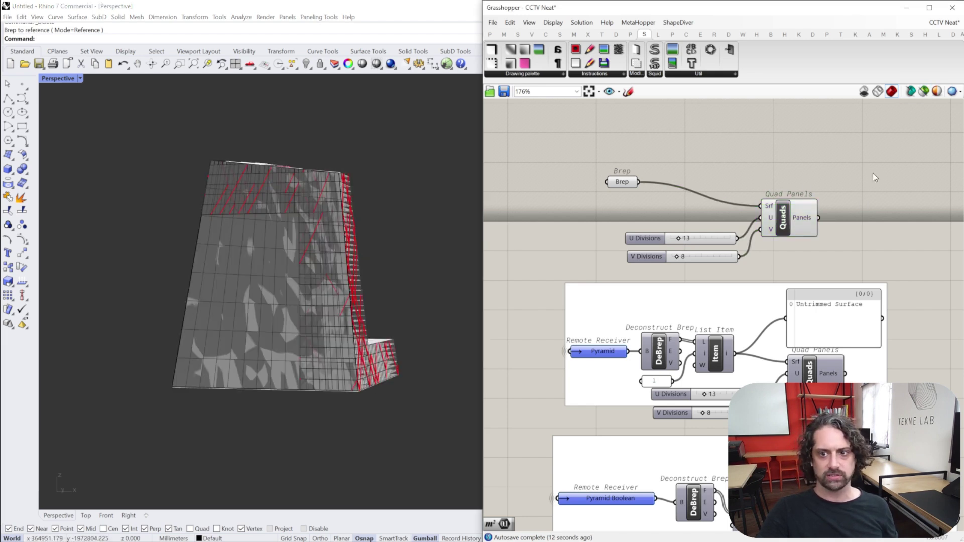
click(797, 203)
right_drag(301, 255, 319, 221)
scroll(320, 226, up, 6)
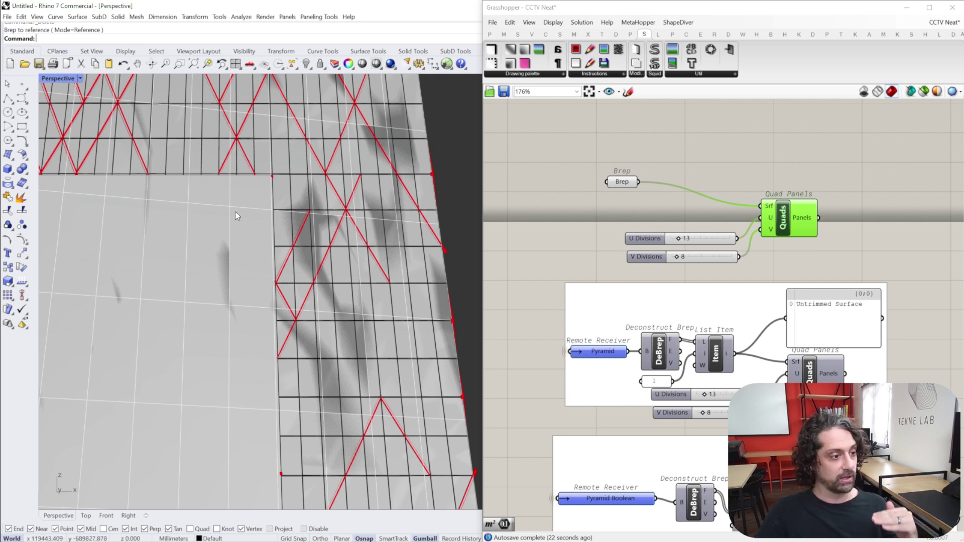
scroll(308, 225, down, 5)
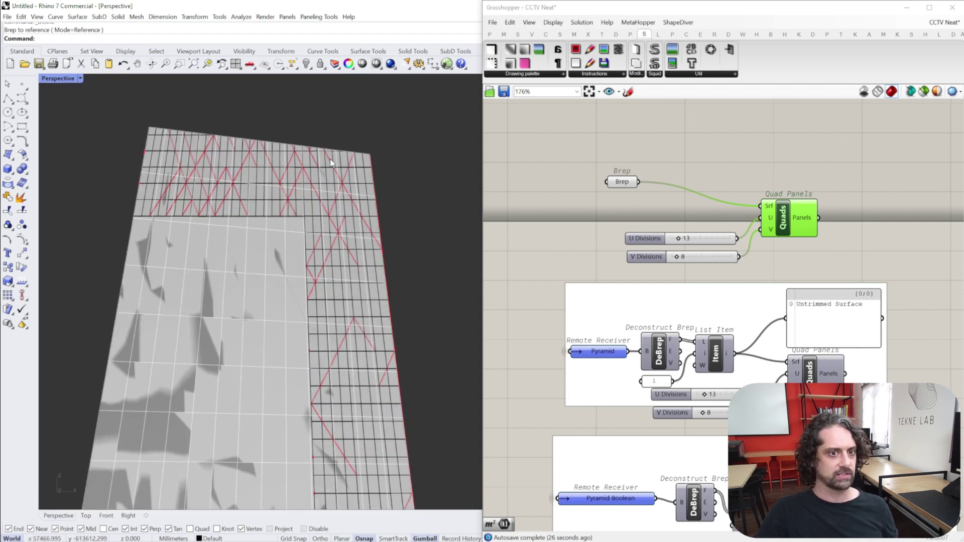
scroll(310, 159, down, 3)
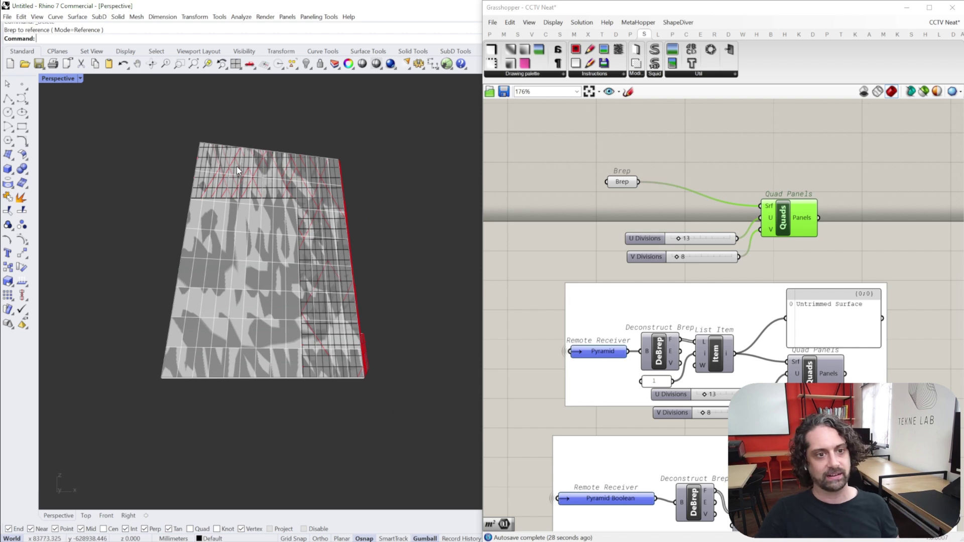
scroll(226, 133, up, 3)
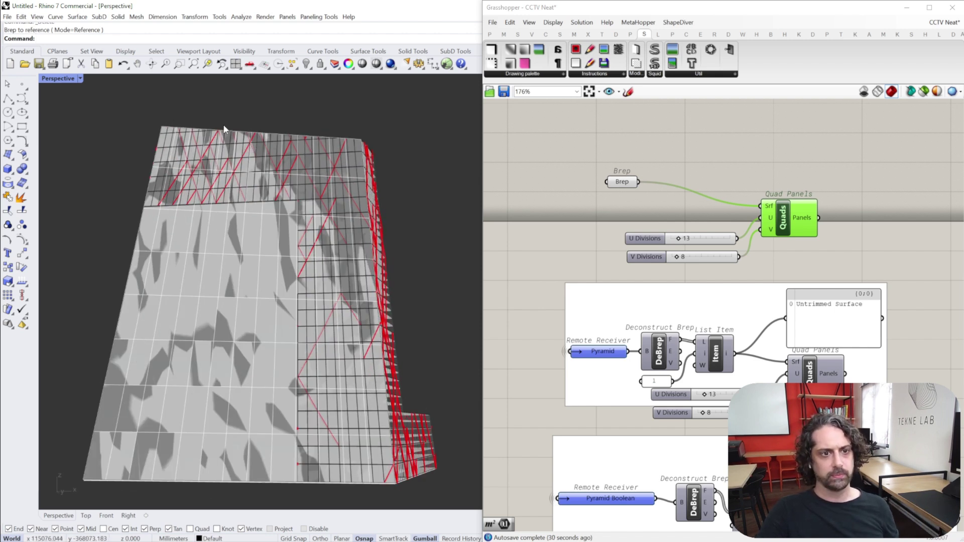
shift+right_drag(259, 146, 299, 134)
- Delete the Brep test components from the canvas and the four-corner surface from the Rhino model
drag(828, 141, 562, 260)
key(Delete)
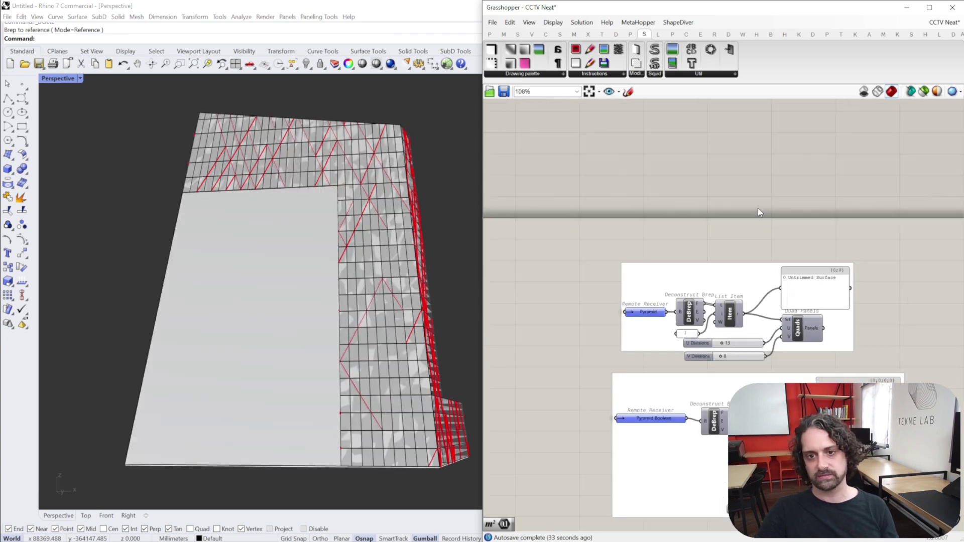
scroll(757, 208, down, 4)
click(277, 333)
key(Delete)
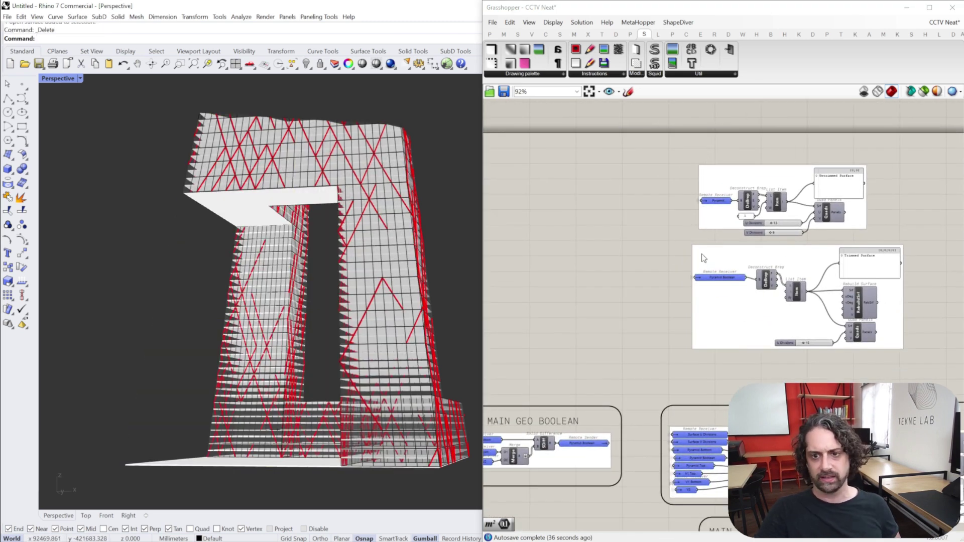
- Restrict the preview to selected components and view the Pyramid Boolean tower form from another angle
right_drag(701, 253, 707, 187)
click(925, 93)
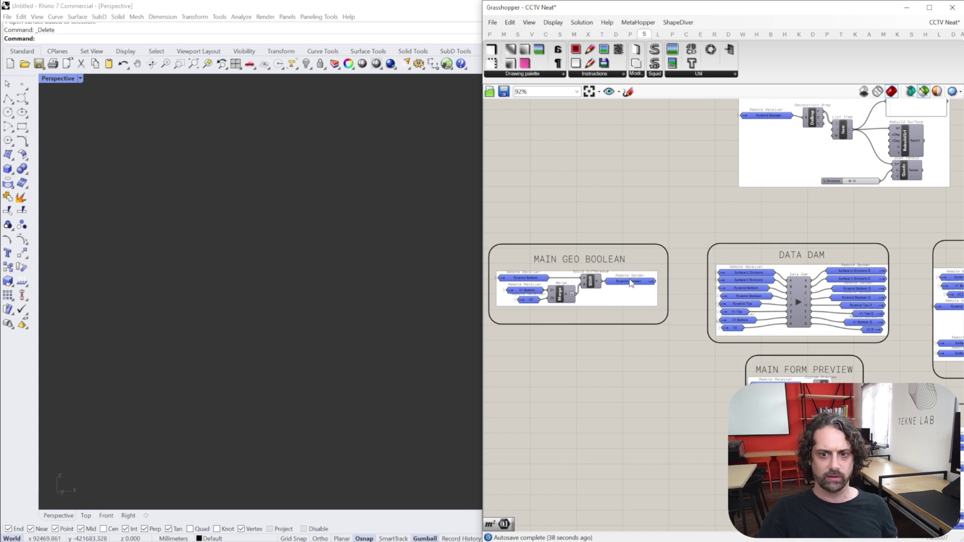
click(631, 284)
right_drag(177, 243, 297, 230)
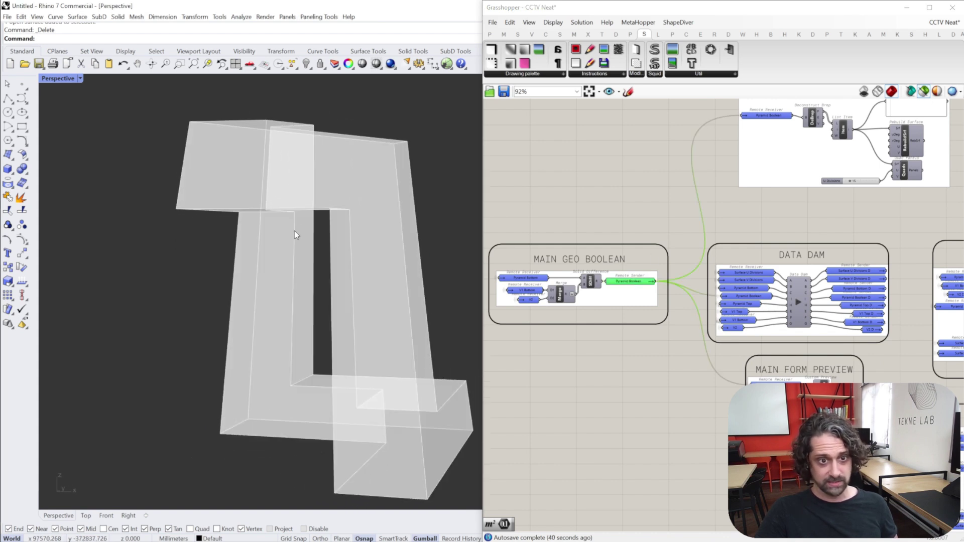
- Preview the Quad Panels sender at the end of the Outer Panelling group
right_drag(838, 199, 687, 189)
right_drag(840, 301, 803, 262)
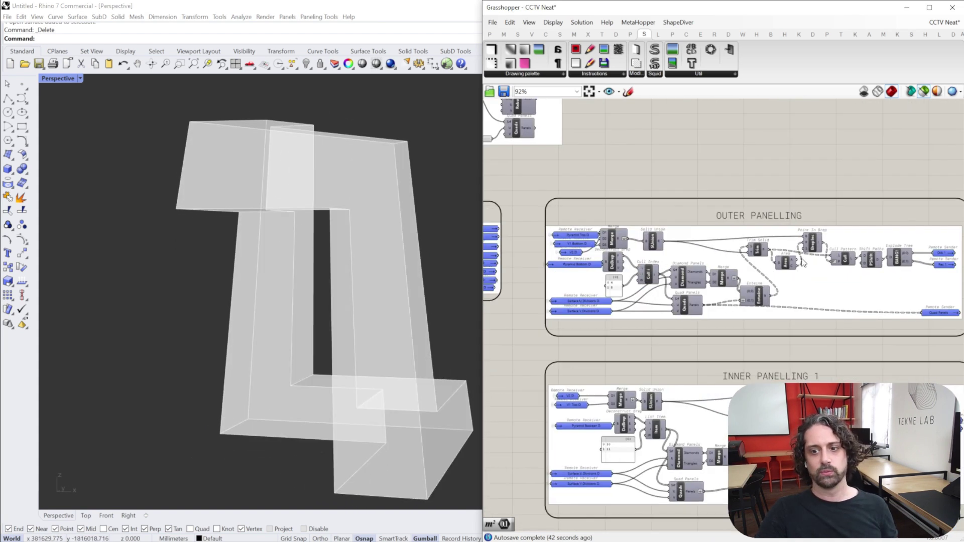
right_drag(952, 304, 819, 279)
scroll(819, 278, up, 3)
click(791, 313)
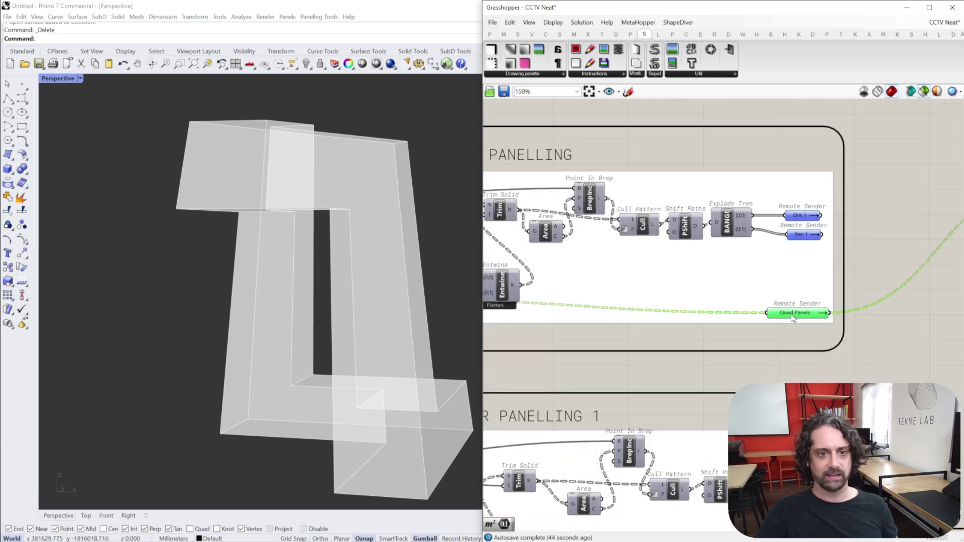
- Preview the Outer Panelling group's DIA 1 and Rec 1 senders together and inspect the trimmed panels around the tower's upper corner
right_drag(591, 273, 559, 261)
click(781, 222)
shift+click(772, 203)
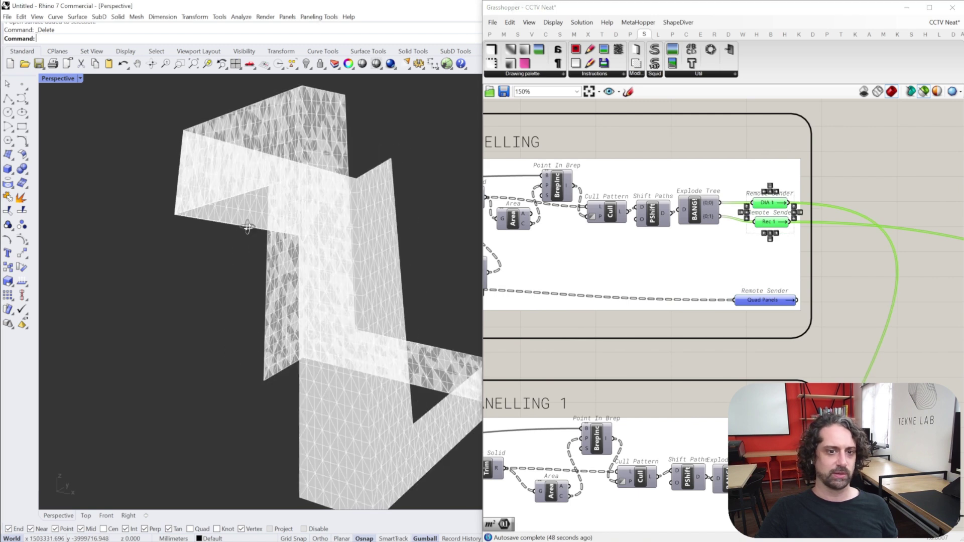
right_drag(295, 200, 284, 184)
scroll(284, 175, up, 4)
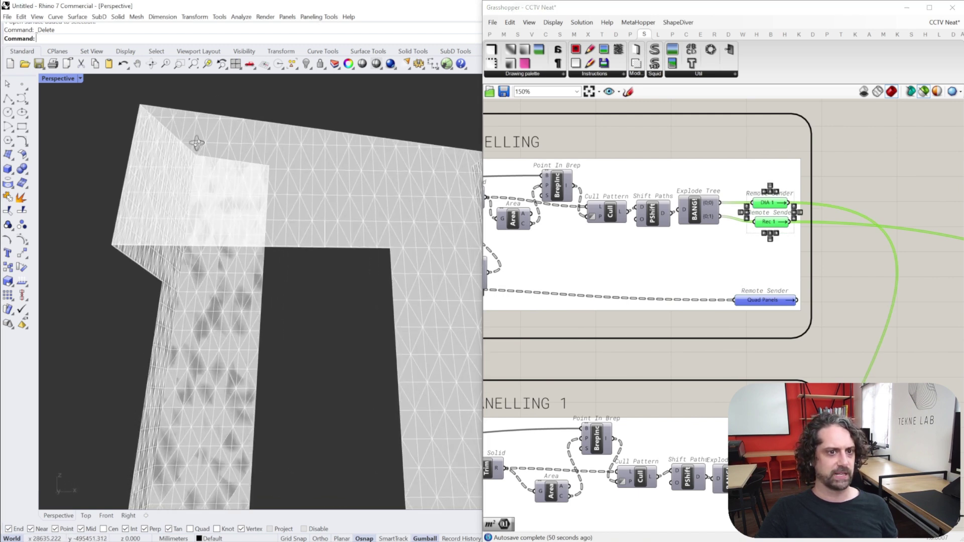
right_drag(294, 131, 73, 106)
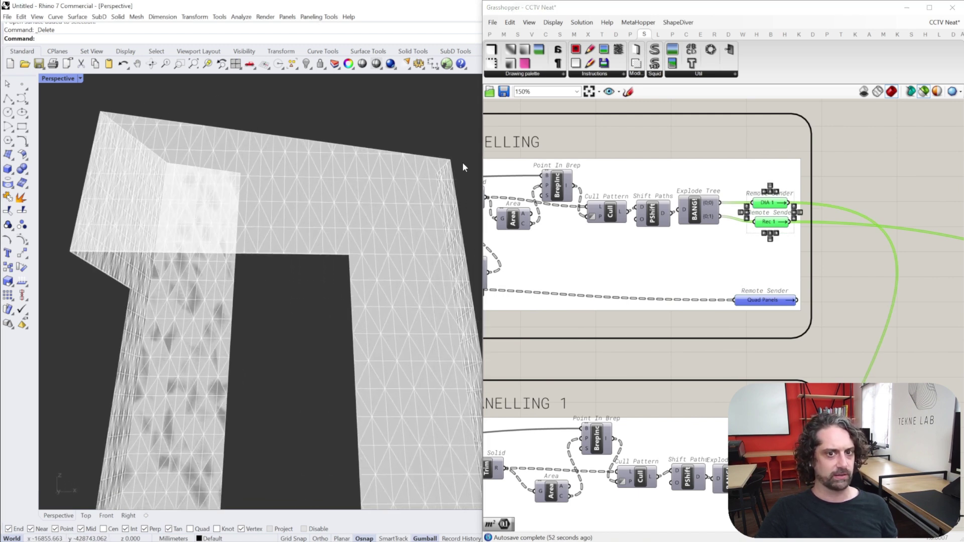
- Inspect the trimmed outer panels over the whole tower and the three panelling groups in the definition
scroll(760, 173, down, 5)
right_drag(760, 173, 841, 135)
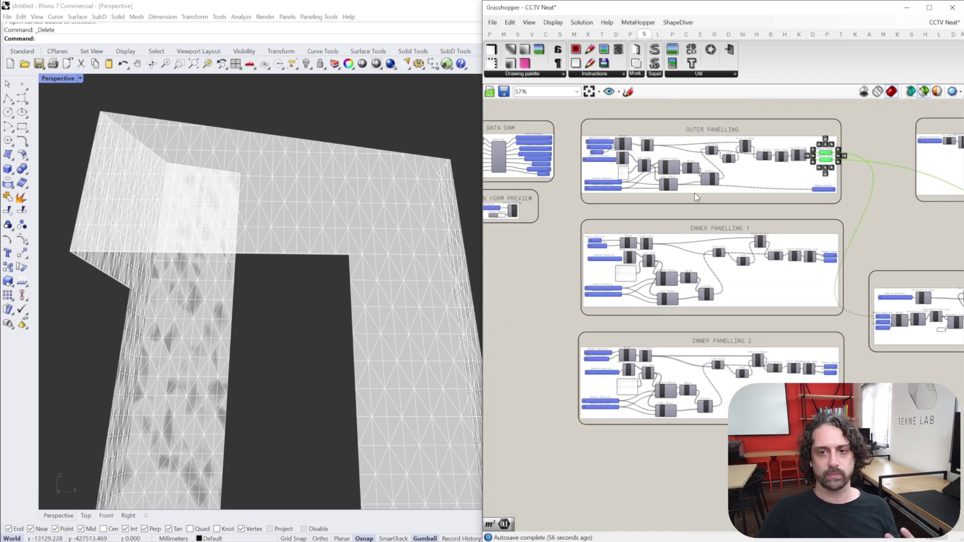
right_drag(697, 200, 673, 231)
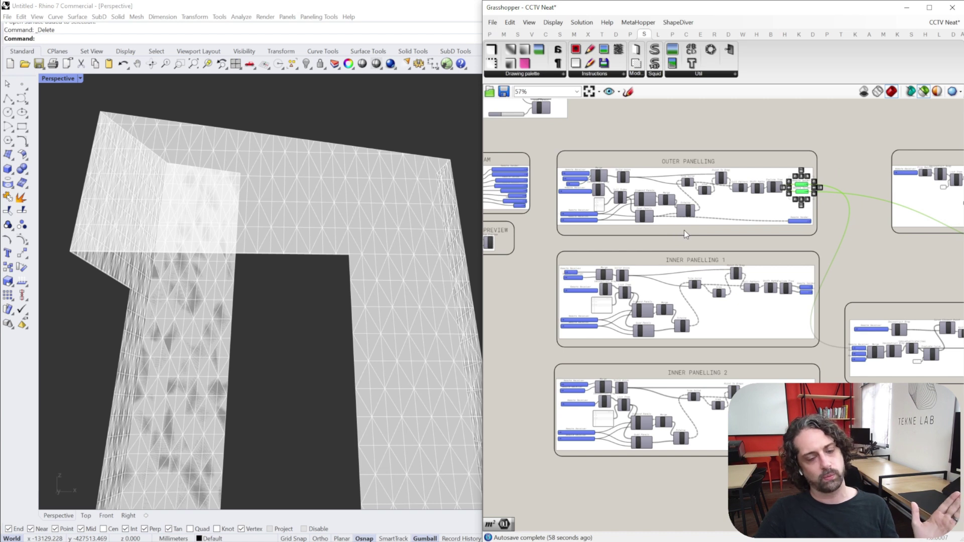
right_drag(786, 133, 718, 129)
right_drag(307, 229, 375, 255)
right_drag(296, 266, 298, 268)
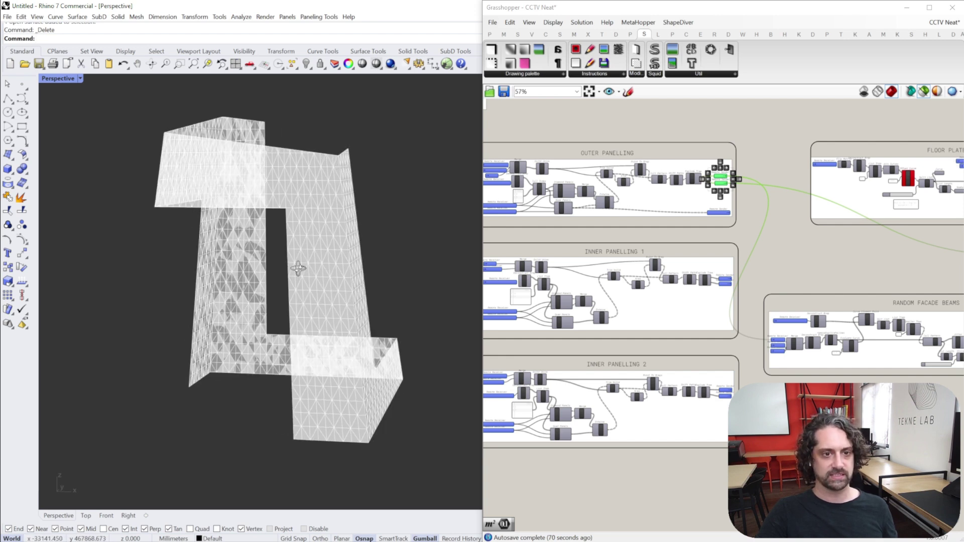
- Turn off the selected-only preview and view the complete tower with its floor plates and facade beams
right_drag(667, 227, 538, 250)
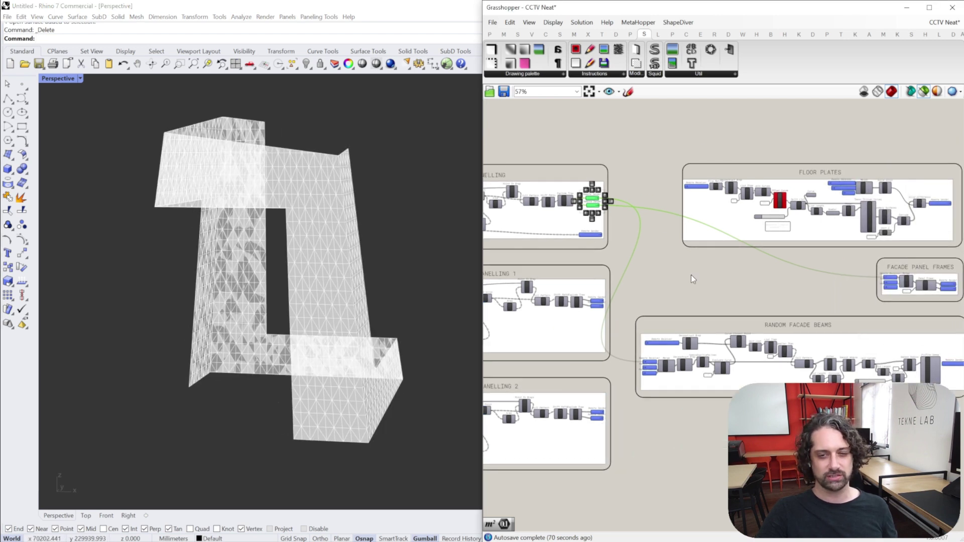
click(924, 92)
right_drag(359, 209, 304, 210)
- In the Trimmed Surface example, preview the List Item face from Pyramid Boolean and its Rebuild Surface version in turn
right_drag(726, 172, 817, 221)
scroll(817, 221, down, 3)
right_drag(619, 168, 757, 215)
scroll(758, 214, up, 8)
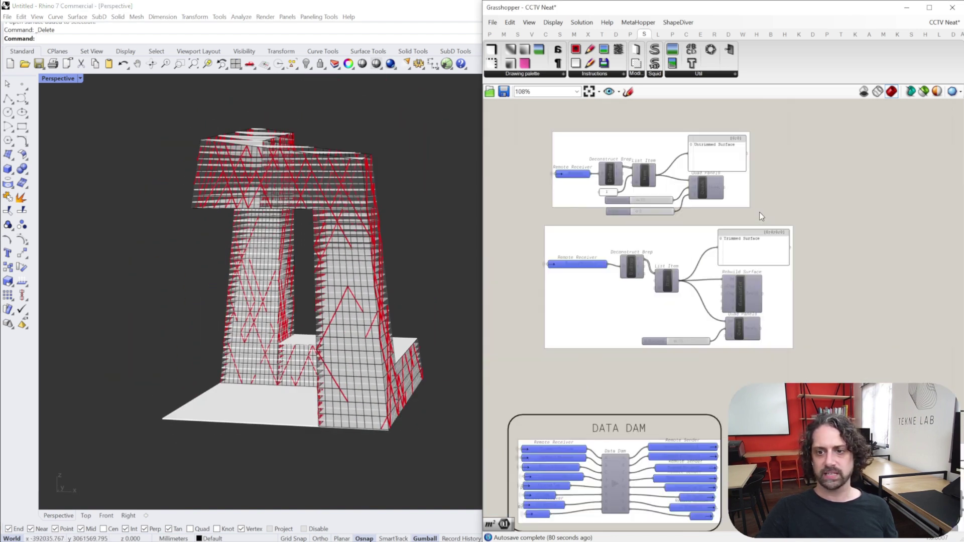
right_drag(688, 146, 749, 143)
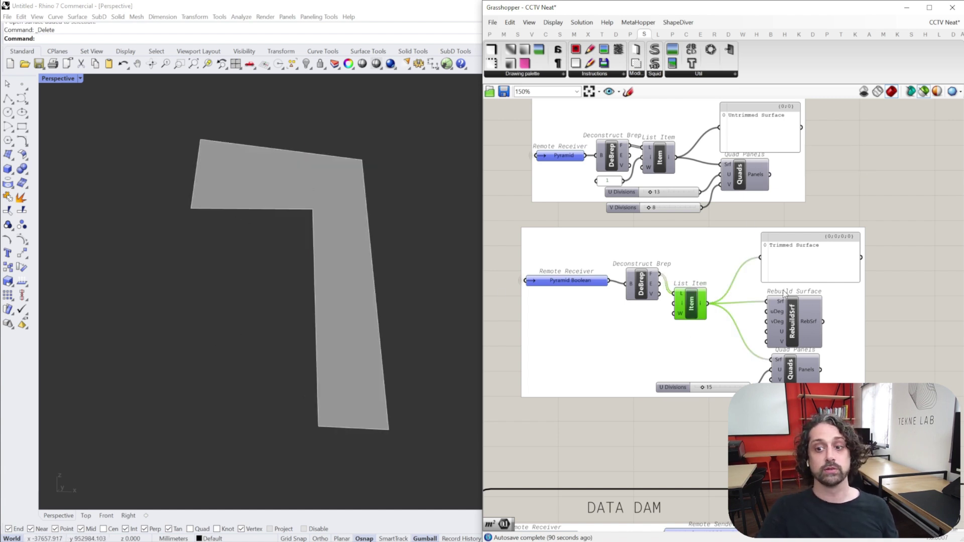
right_drag(802, 251, 773, 213)
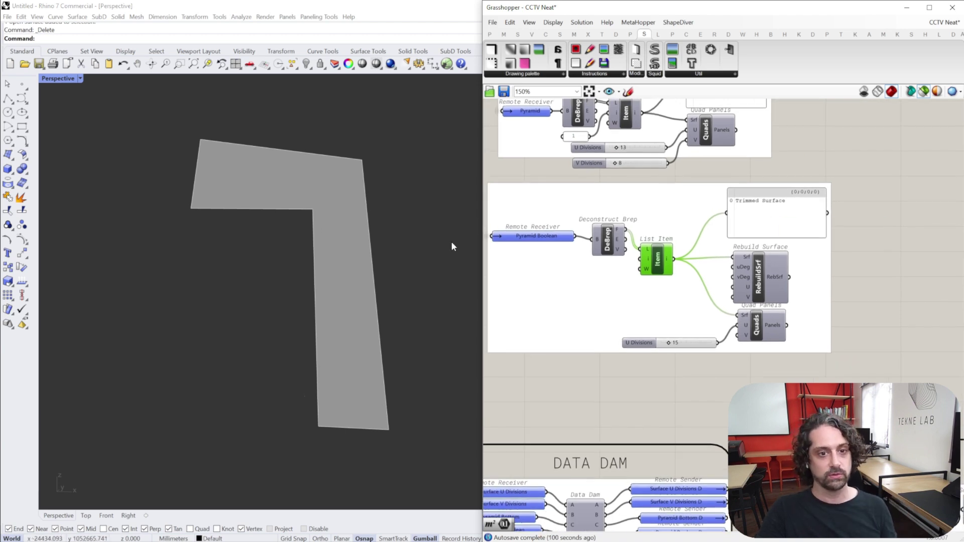
click(769, 273)
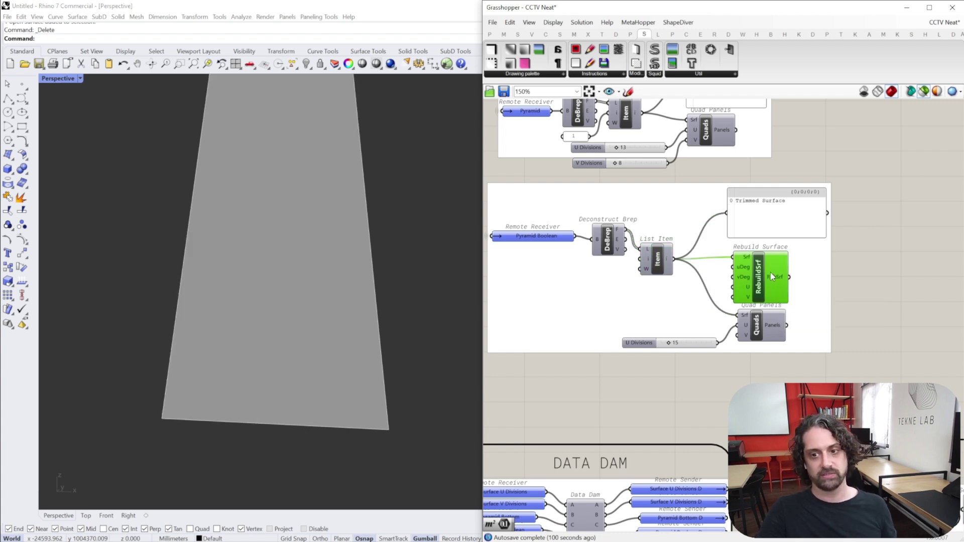